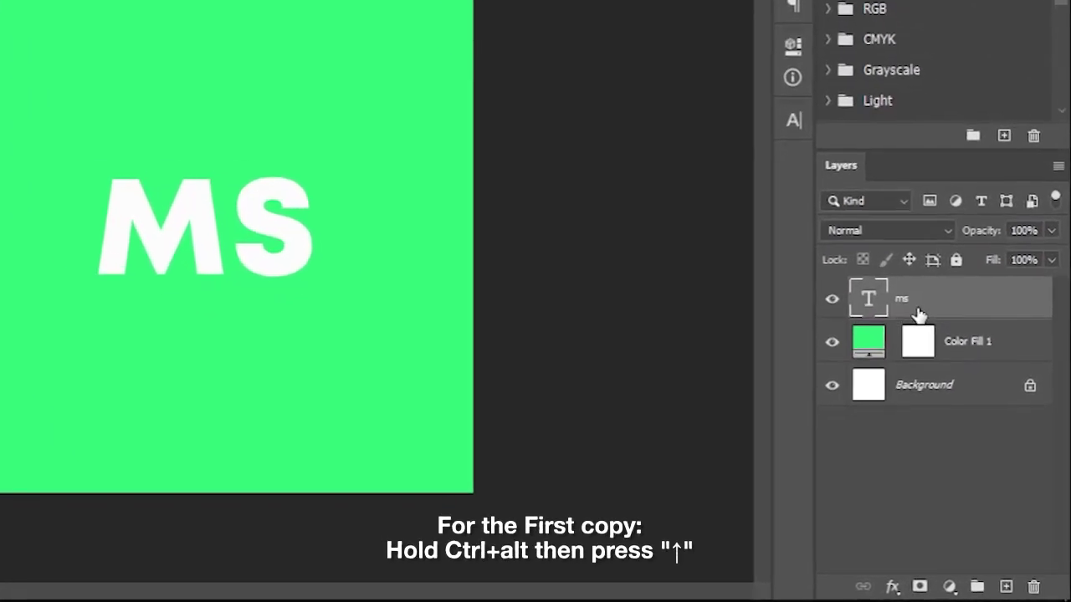
- Stack offset duplicates of the ms text with alternating up/right nudges into a thick block
key("ctrl+alt+Up")
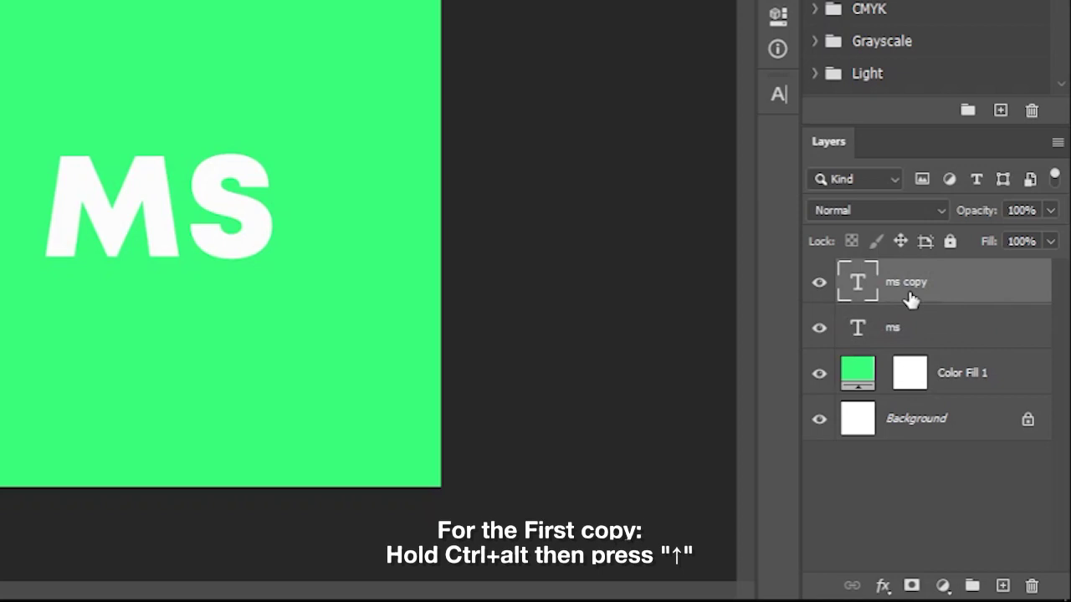
key("ctrl+alt+Right")
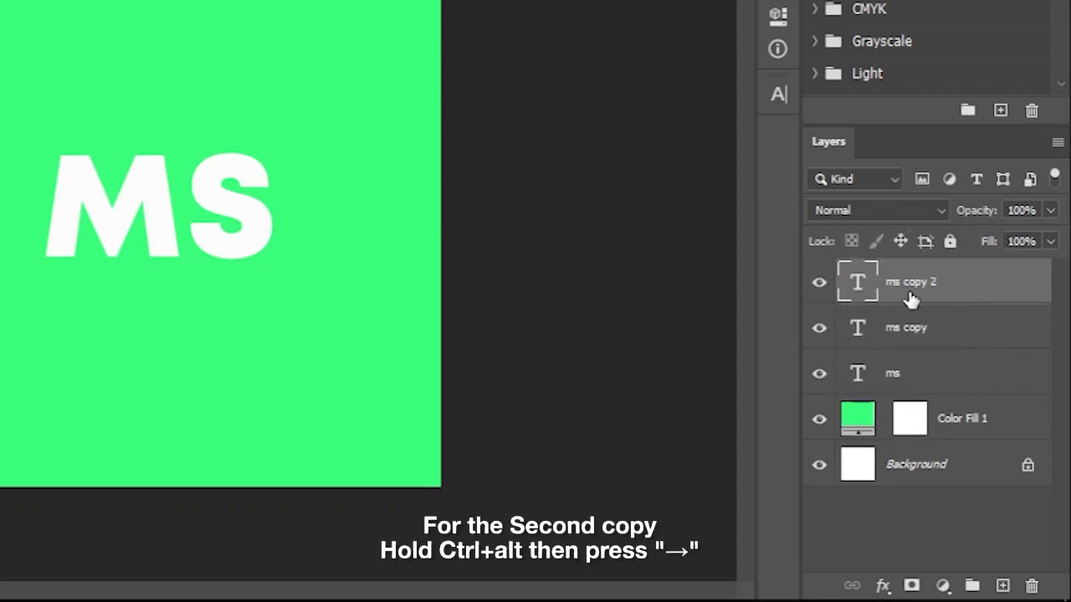
key("ctrl+alt+Right")
key("ctrl+alt+Right")
key("ctrl+alt+Right")
key("ctrl+alt+Right")
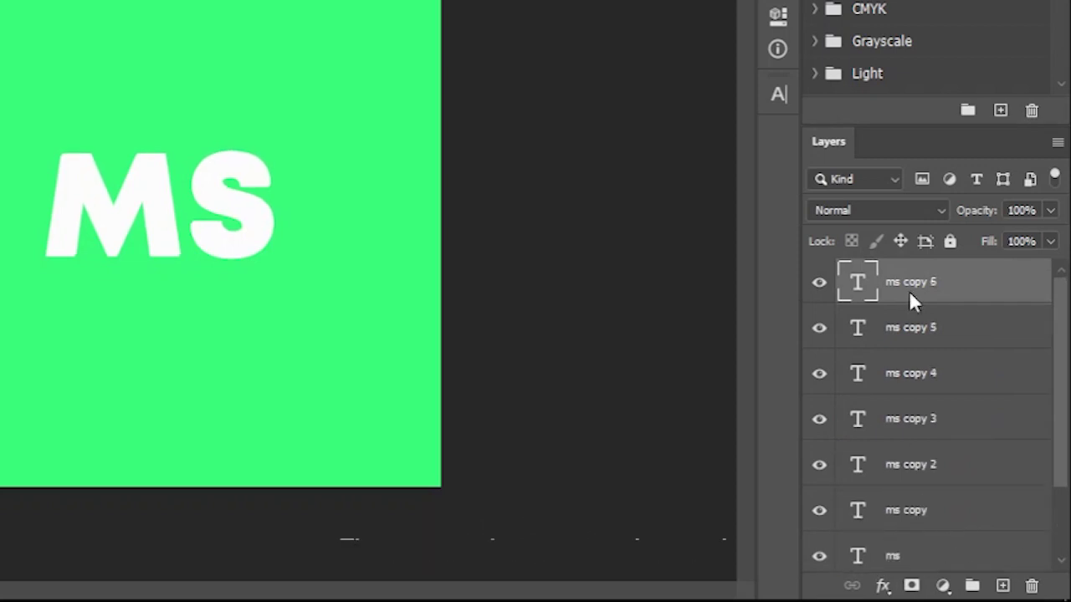
key("ctrl+alt+Right")
key("ctrl+alt+Right")
key("ctrl+alt+Right")
key("ctrl+alt+Right")
key("ctrl+alt+Right")
key("ctrl+alt+Right")
key("ctrl+alt+Right")
key("ctrl+alt+Right")
key("ctrl+alt+Right")
key("ctrl+alt+Right")
key("ctrl+alt+Right")
key("ctrl+alt+Right")
key("ctrl+alt+Right")
key("ctrl+alt+Right")
key("ctrl+alt+Right")
key("ctrl+alt+Right")
key("ctrl+alt+Right")
key("ctrl+alt+Right")
key("ctrl+alt+Right")
key("ctrl+alt+Right")
key("ctrl+alt+Right")
key("ctrl+alt+Right")
key("ctrl+alt+Right")
key("ctrl+alt+Right")
key("ctrl+alt+Right")
key("ctrl+alt+Right")
key("ctrl+alt+Right")
key("ctrl+alt+Right")
key("ctrl+alt+Right")
key("ctrl+alt+Right")
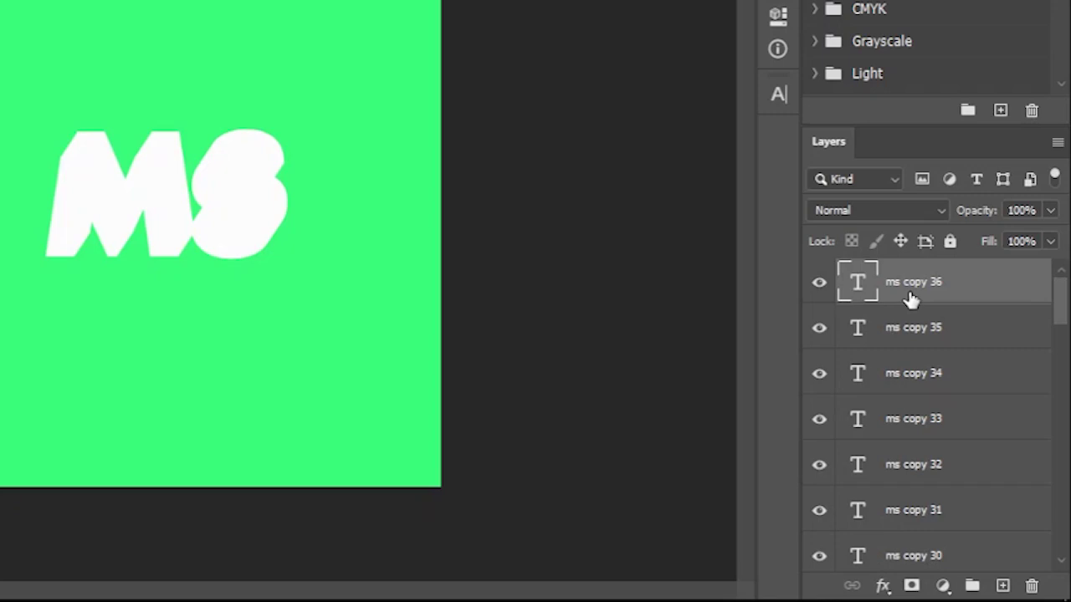
key("ctrl+alt+Right")
key("ctrl+alt+Right")
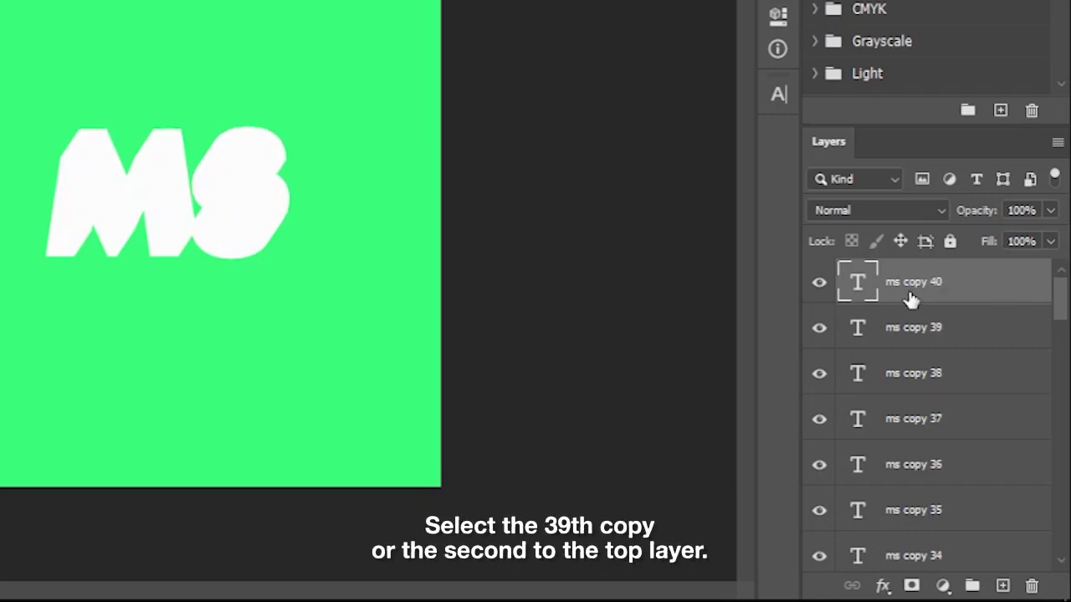
- Select ms copy 39 down through the ms layer and merge them into one layer
left_click(924, 344)
scroll(924, 343, "down", 3)
scroll(923, 339, "down", 3)
scroll(922, 336, "down", 3)
scroll(922, 335, "down", 3)
scroll(922, 335, "down", 2)
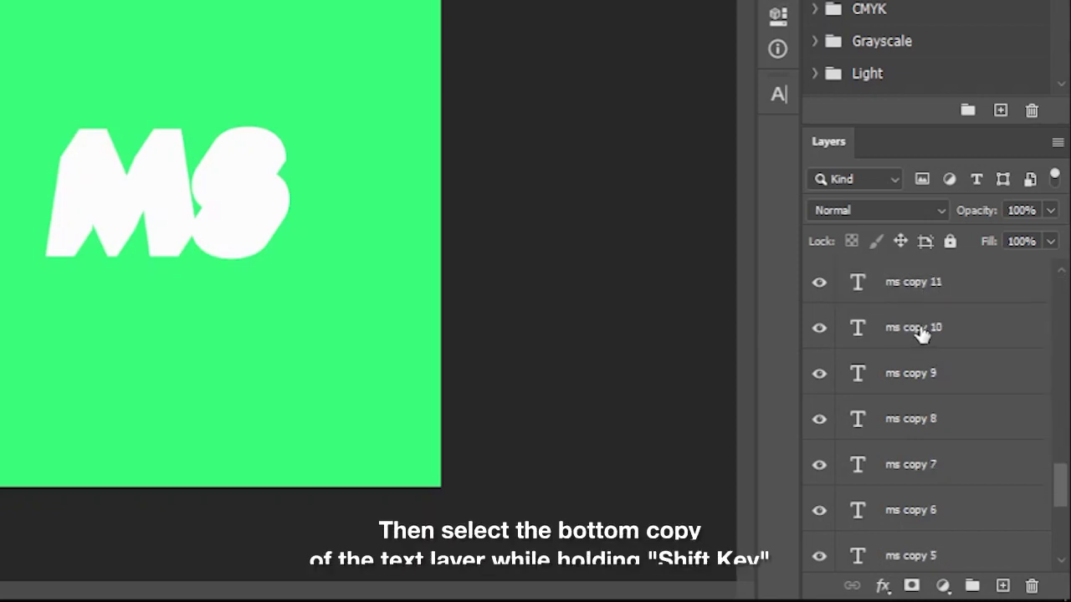
scroll(921, 335, "down", 3)
scroll(922, 334, "down", 1)
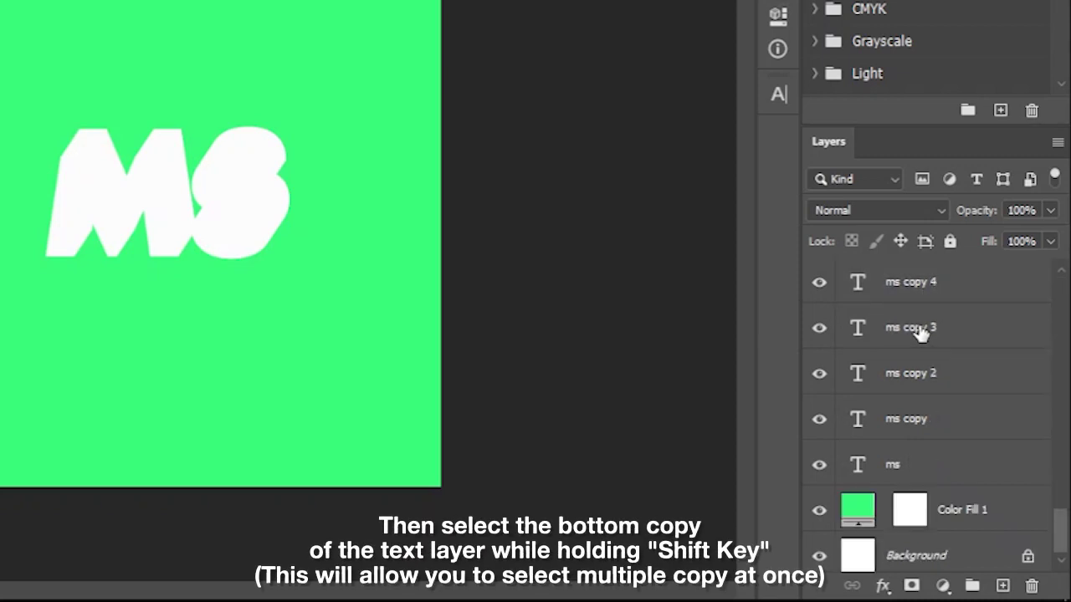
left_click(927, 473, "shift")
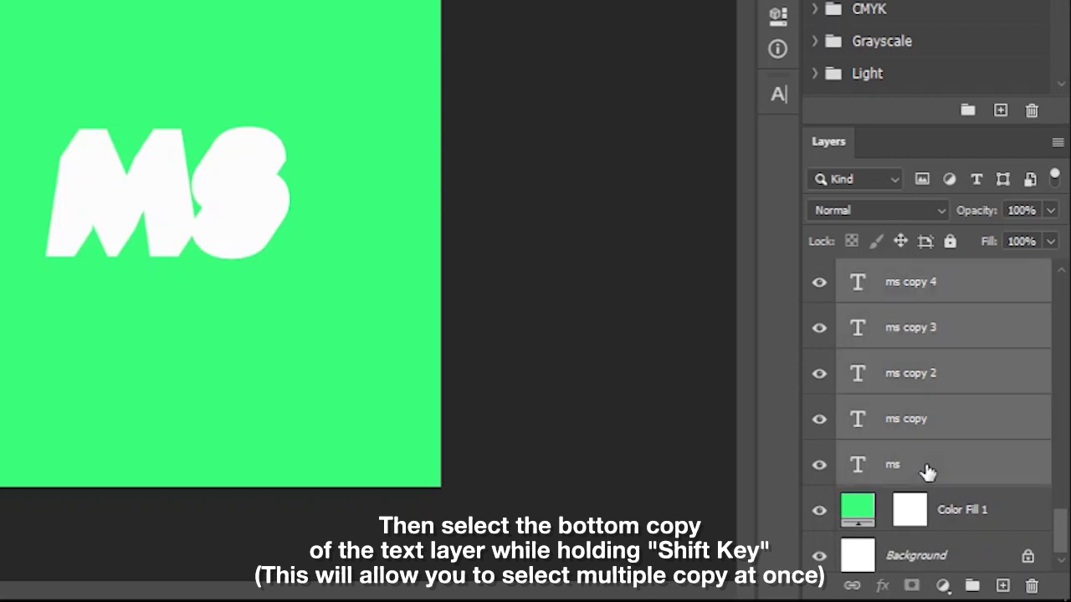
key("ctrl+e")
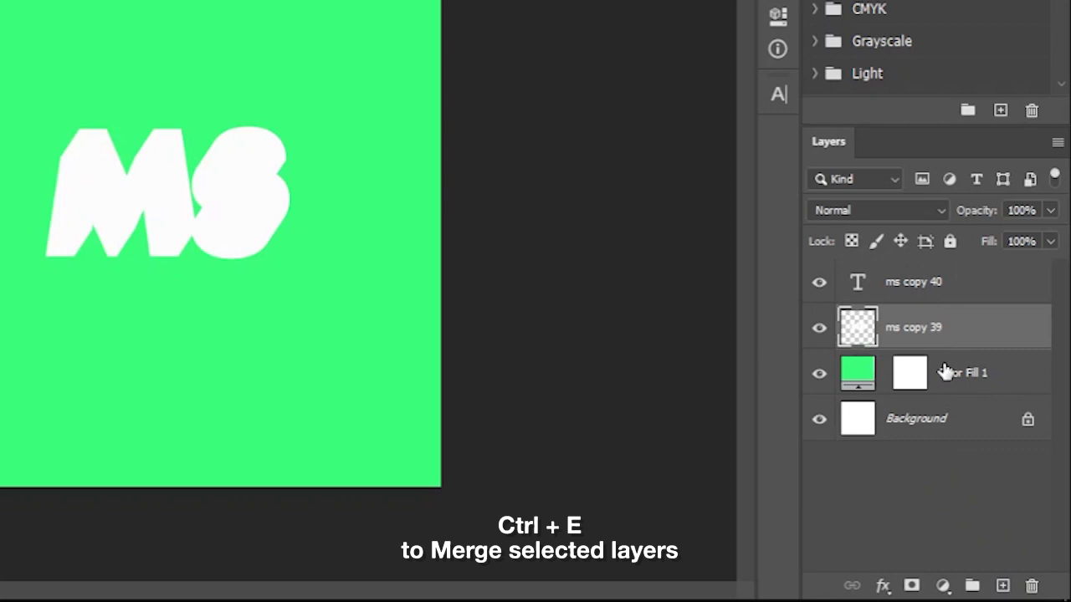
key("ctrl+l")
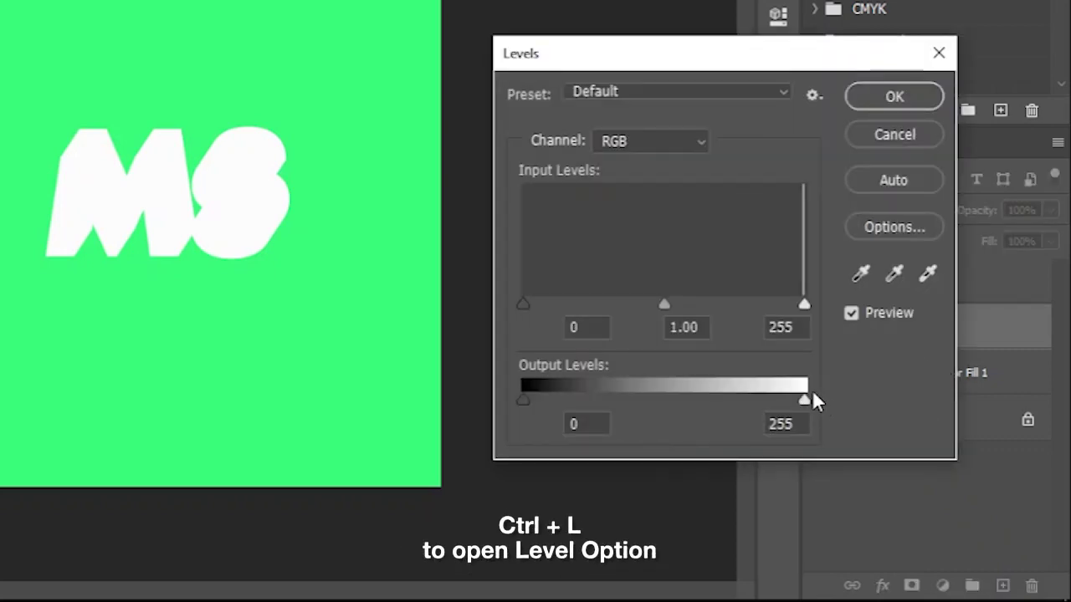
- Drag the Levels output white point to about 28, turning the merged extrusion near-black
mouse_move(804, 400)
left_mouse_down()
mouse_move(593, 400)
mouse_move(537, 380)
mouse_move(550, 385)
left_mouse_up()
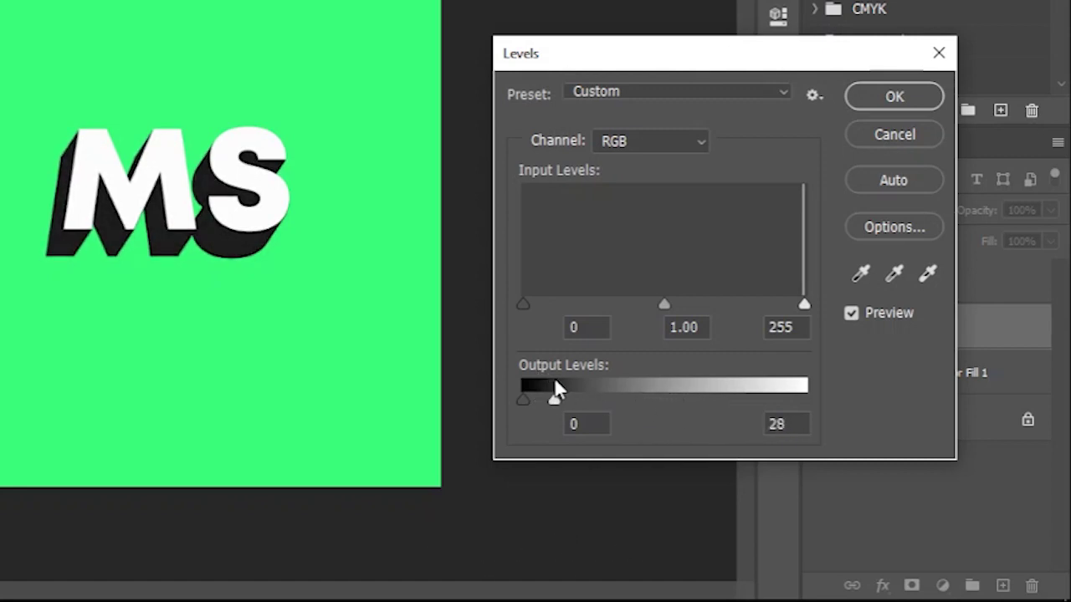
left_click(891, 97)
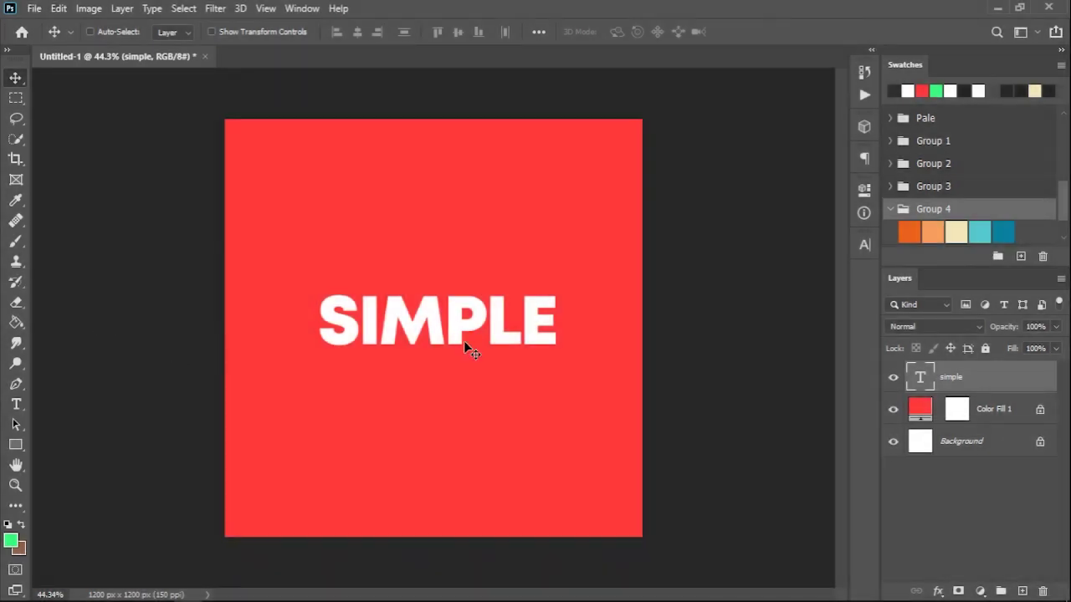
- Add a 3 px outside dark Stroke layer style to the simple text layer
double_click(1036, 384)
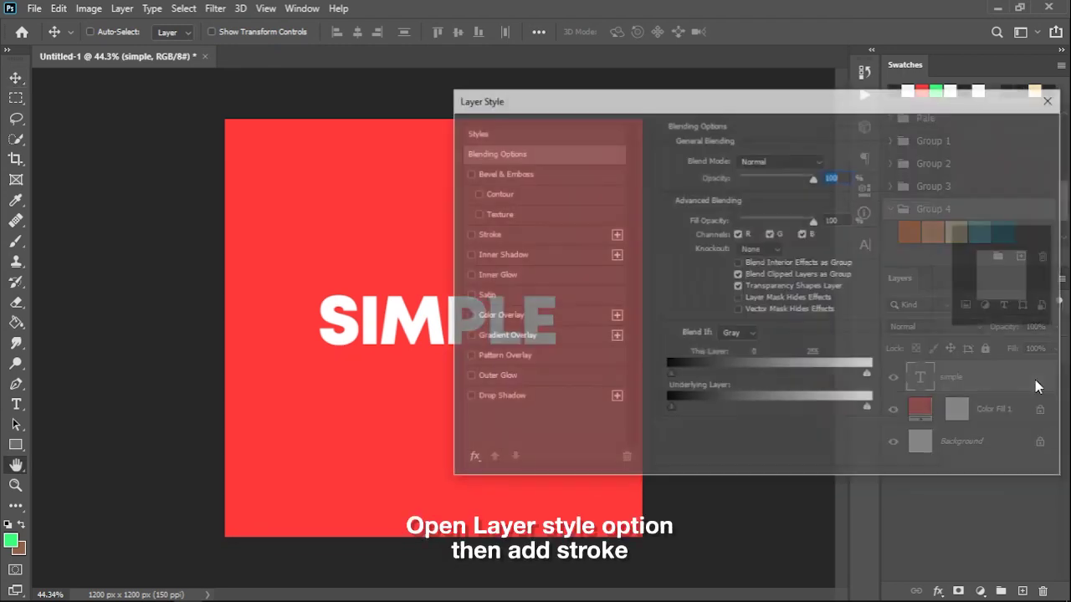
left_click(472, 232)
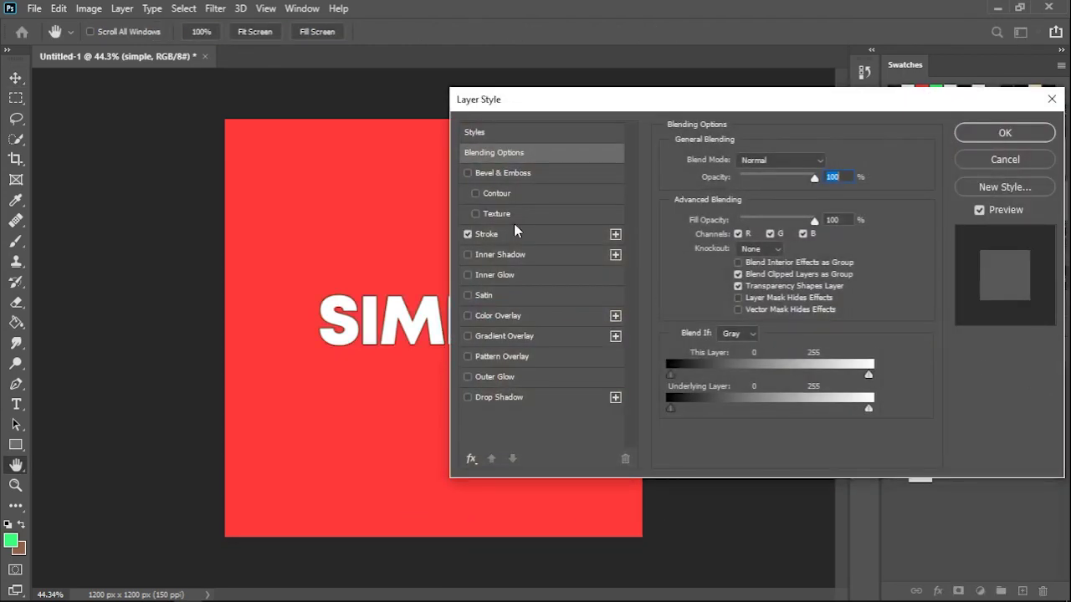
left_click(519, 231)
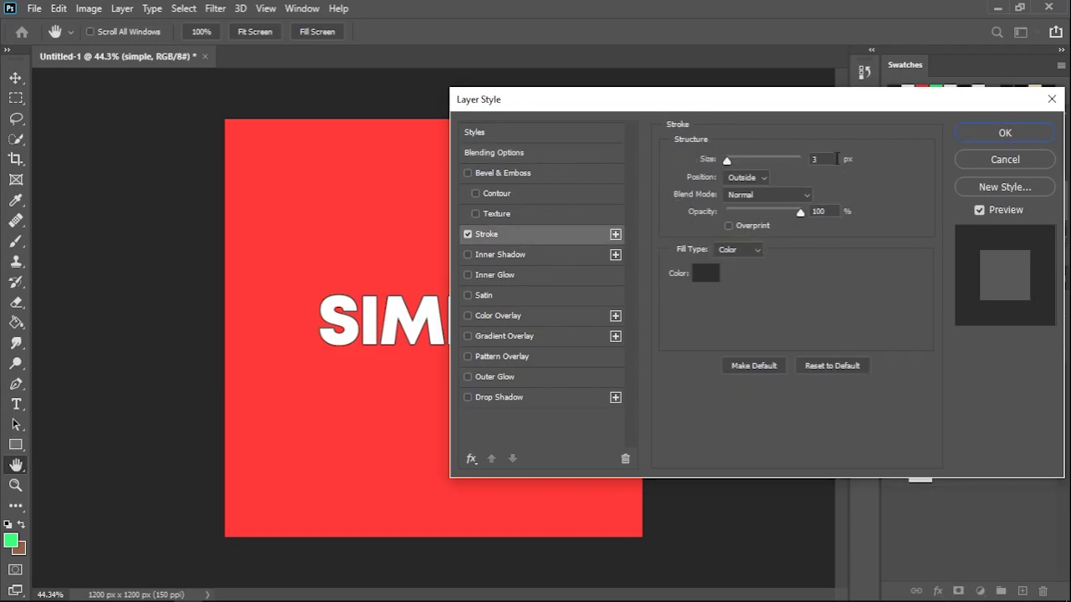
left_click(991, 130)
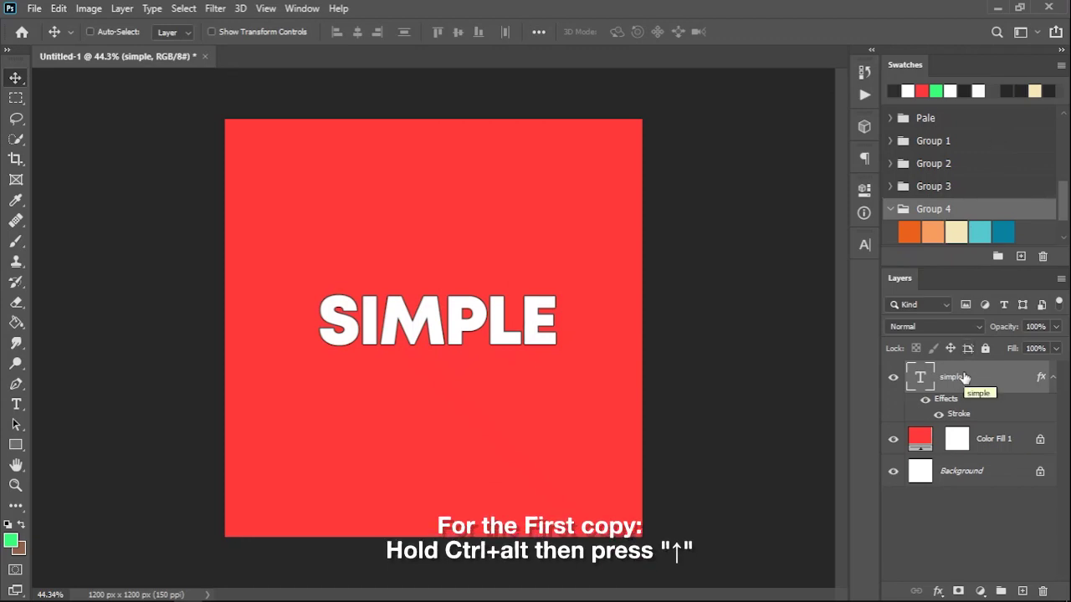
- Build about 40 offset copies of the stroked simple layer with alternating up/right nudges
key("ctrl+alt+Up")
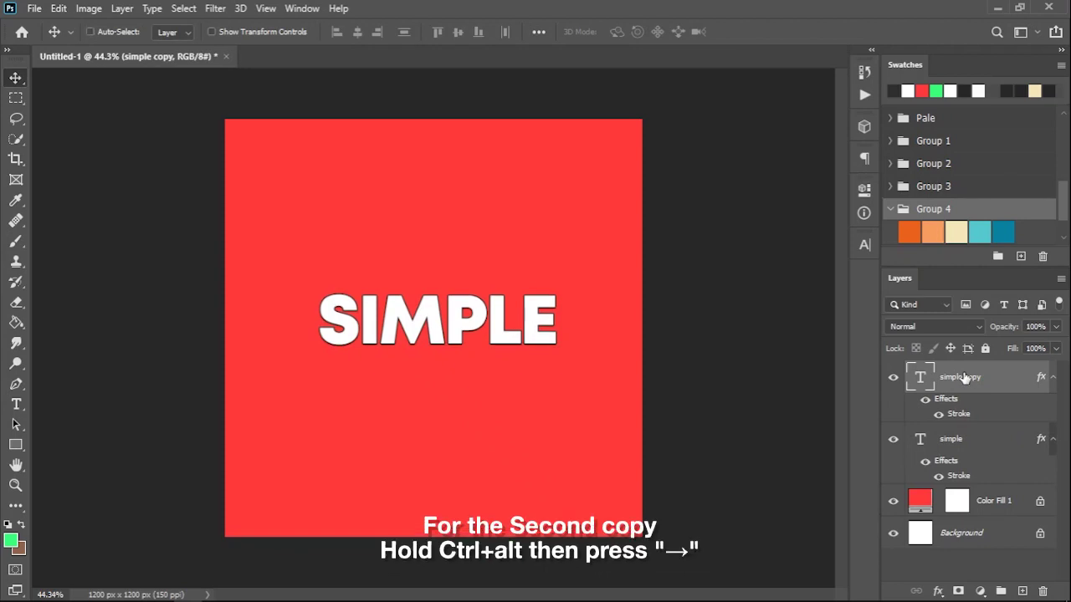
key("ctrl+alt+Right")
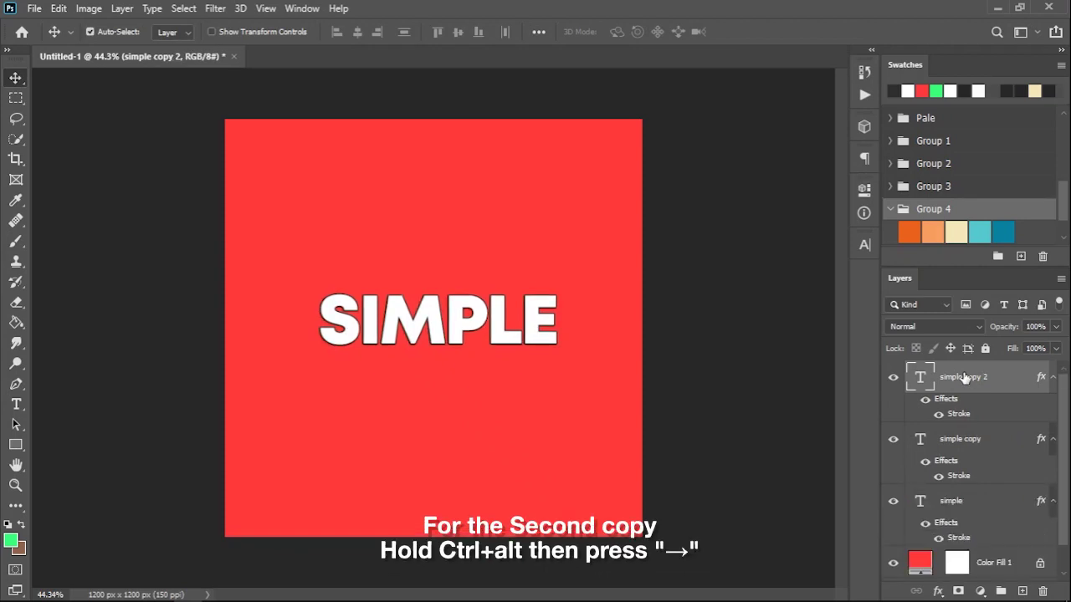
key("ctrl+alt+Right")
key("ctrl+alt+Right")
key("ctrl+alt+Right")
key("ctrl+alt+Right")
key("ctrl+alt+Right")
key("ctrl+alt+Right")
key("ctrl+alt+Up")
key("ctrl+alt+Right")
key("ctrl+alt+Up")
key("ctrl+alt+Right")
key("ctrl+alt+Up")
key("ctrl+alt+Right")
key("ctrl+alt+Up")
key("ctrl+alt+Right")
key("ctrl+alt+Up")
key("ctrl+alt+Right")
key("ctrl+alt+Up")
key("ctrl+alt+Right")
key("ctrl+alt+Up")
key("ctrl+alt+Right")
key("ctrl+alt+Up")
key("ctrl+alt+Right")
key("ctrl+alt+Up")
key("ctrl+alt+Right")
key("ctrl+alt+Up")
key("ctrl+alt+Right")
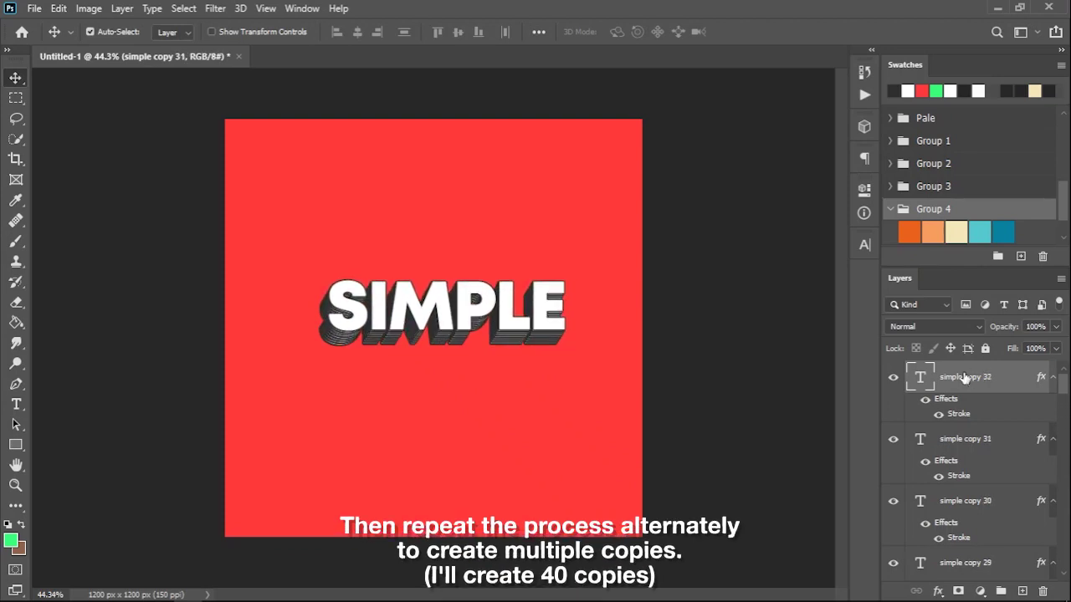
key("ctrl+alt+Right")
key("ctrl+alt+Up")
key("ctrl+alt+Right")
key("ctrl+alt+Up")
key("ctrl+alt+Right")
key("ctrl+alt+Up")
key("ctrl+alt+Right")
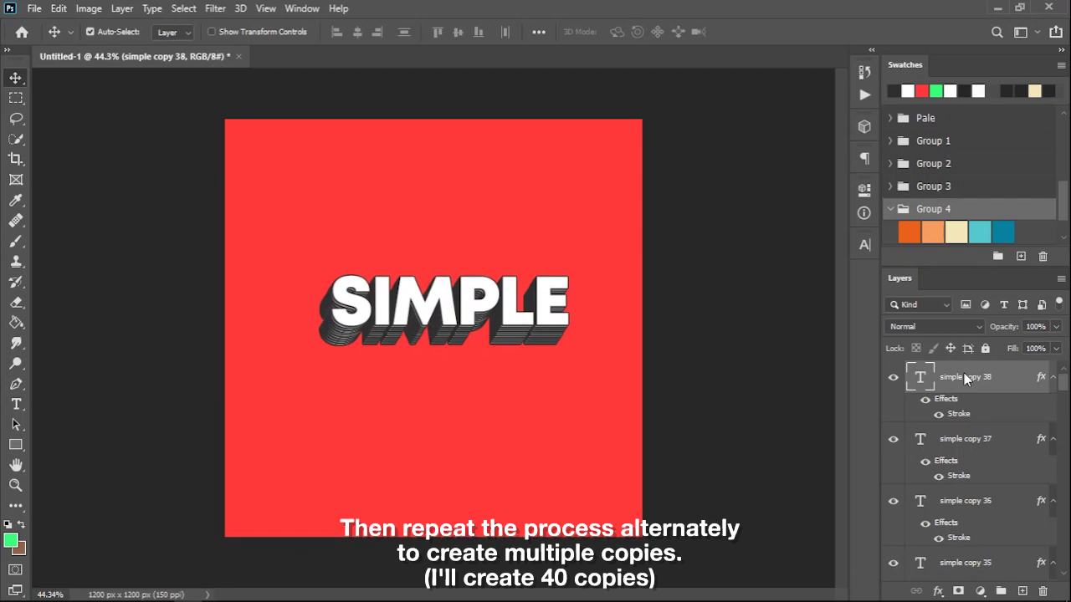
key("ctrl+alt+Up")
key("ctrl+alt+Right")
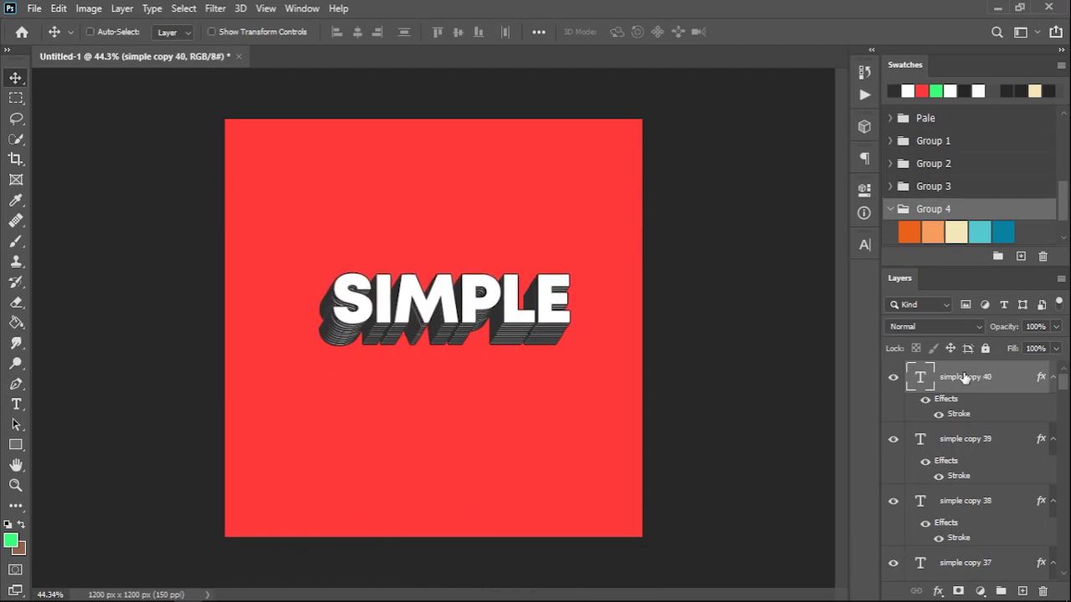
- Group the layers simple through simple copy 39 into Group 1
left_click(988, 441)
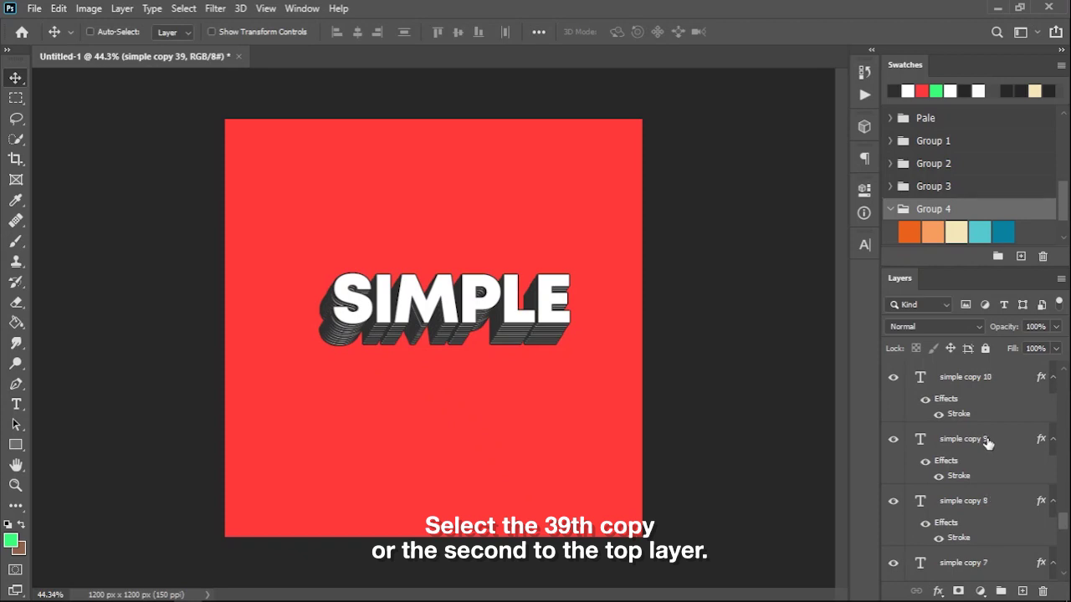
scroll(988, 444, "down", 2)
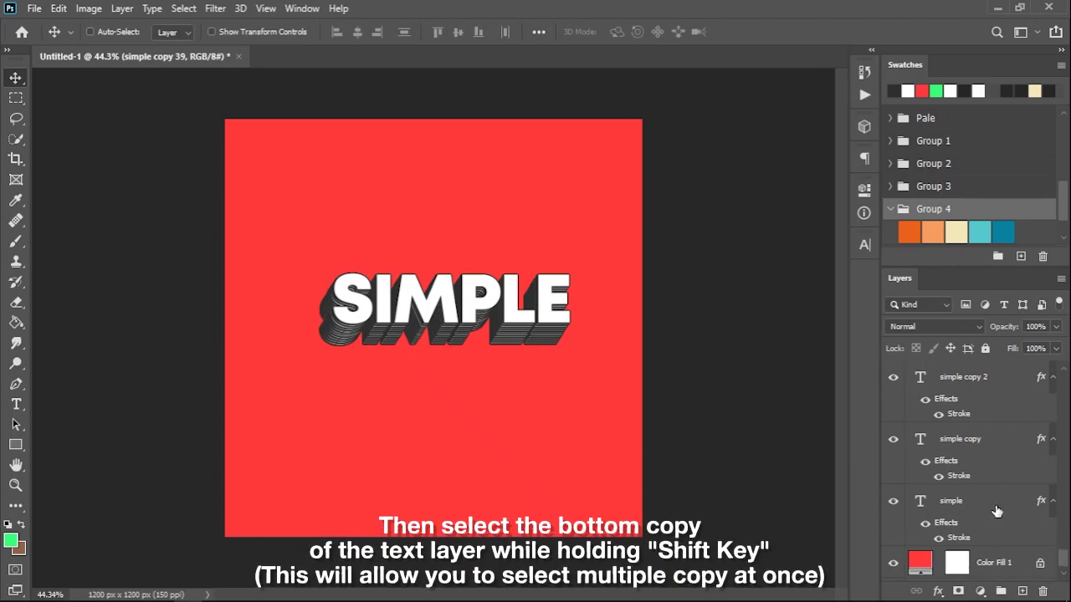
left_click(995, 511, "shift")
key("ctrl+g")
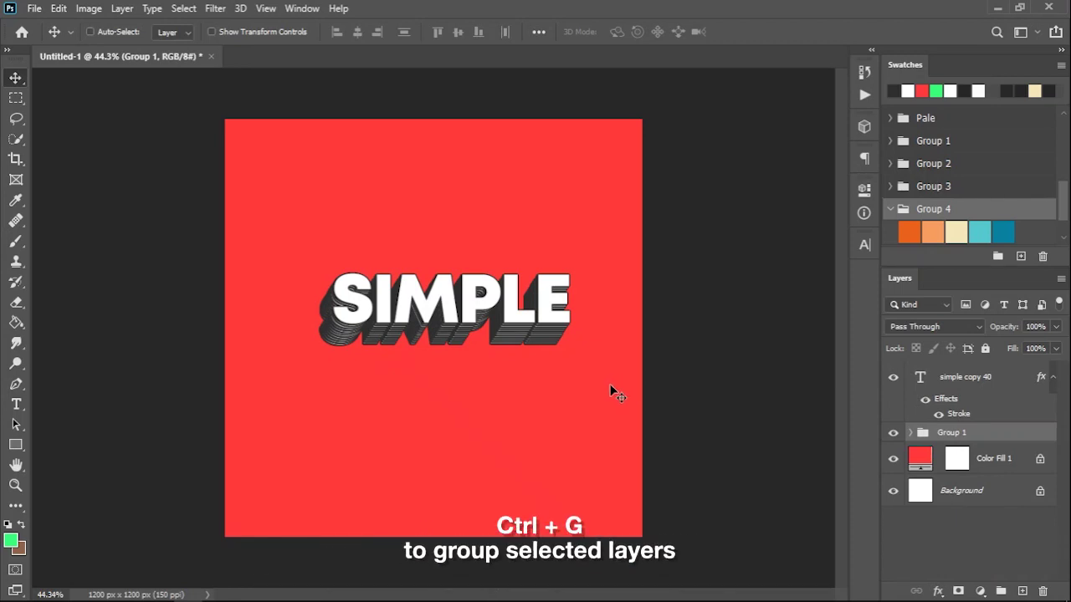
- Marquee-select the stacked SIMPLE text and nudge it down-left on the red square
left_click_drag(173, 277, 694, 414)
left_click_drag(465, 314, 439, 342)
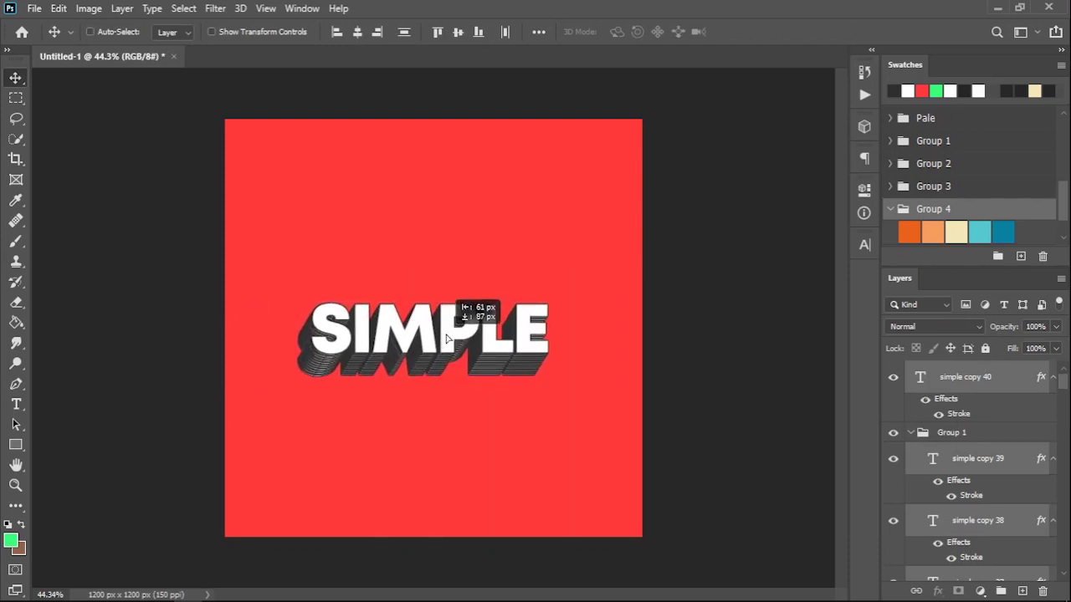
left_click_drag(439, 342, 451, 338)
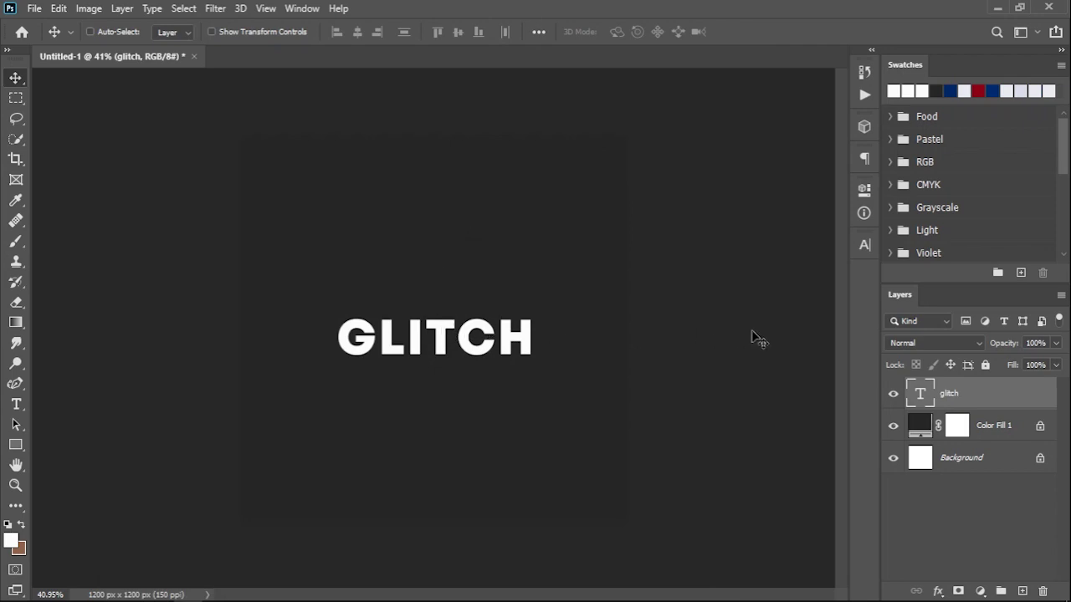
- Rasterize the glitch type layer and launch Filter > Liquify on it
right_click(982, 393)
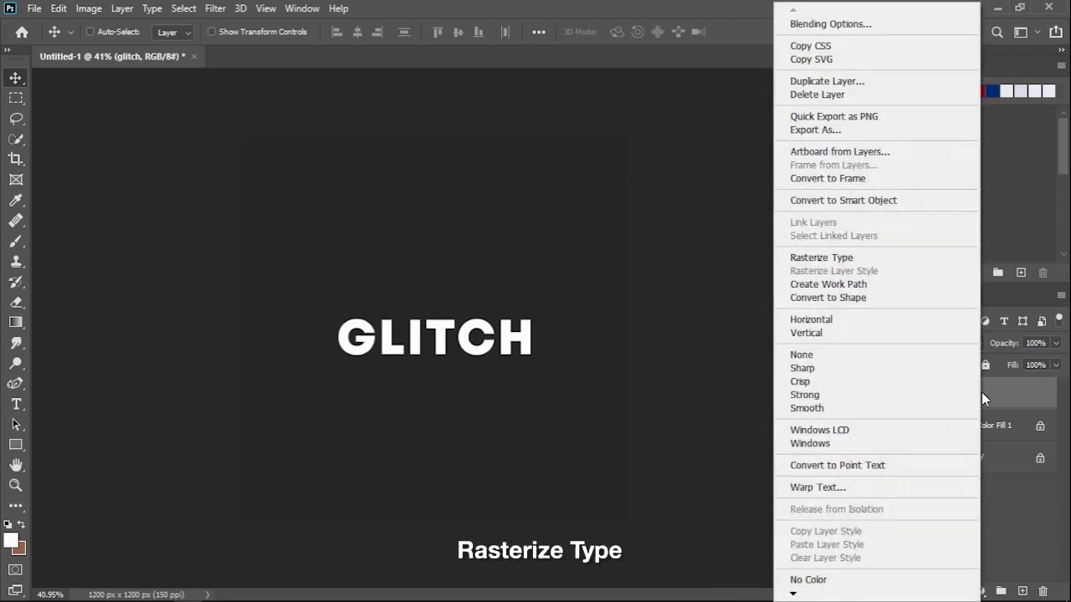
left_click(822, 258)
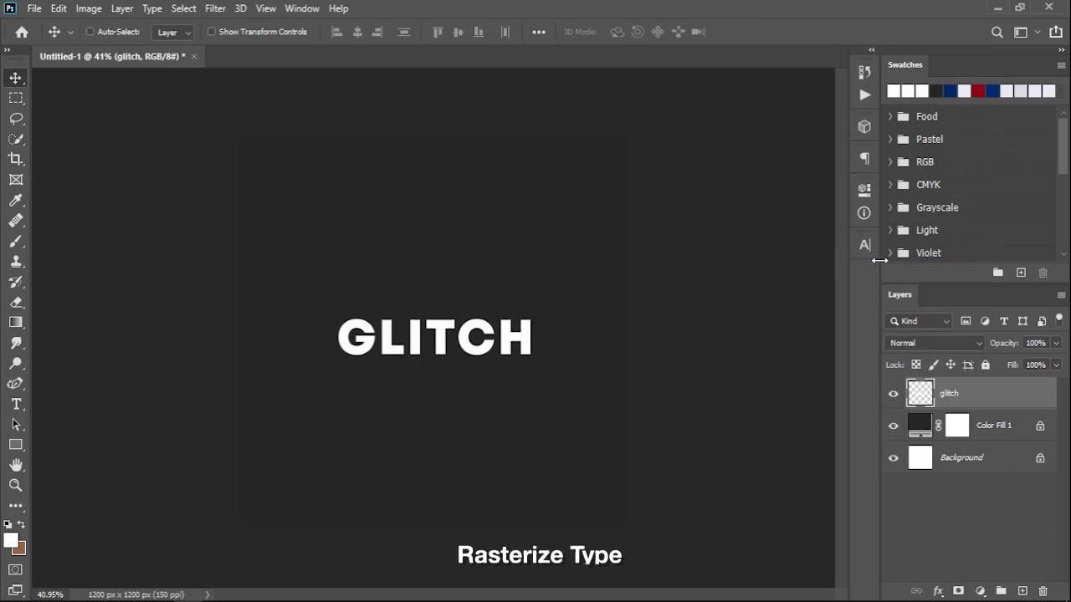
left_click(215, 8)
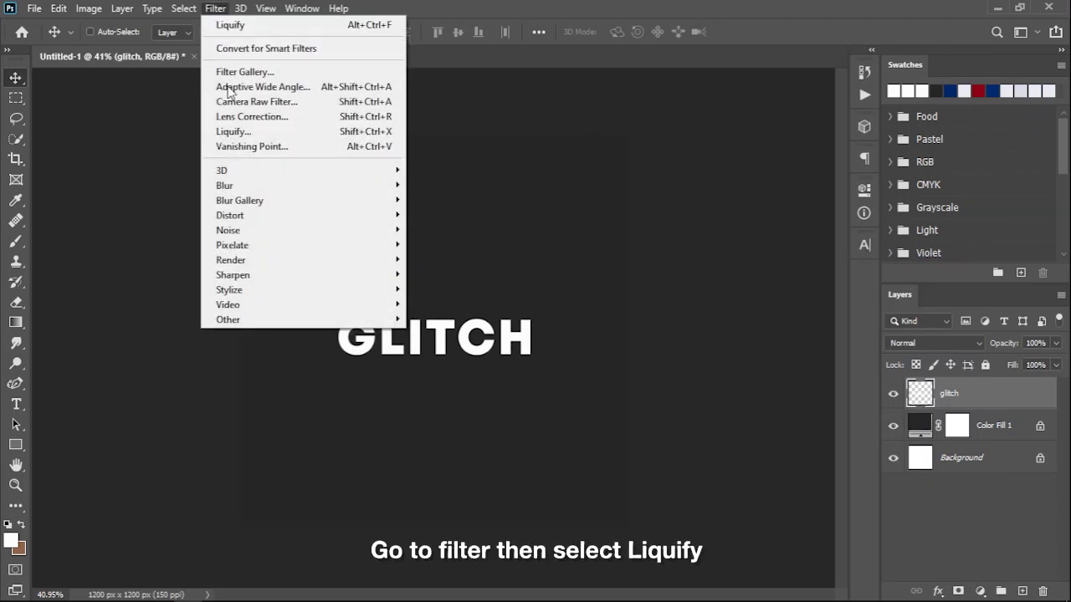
left_click(237, 135)
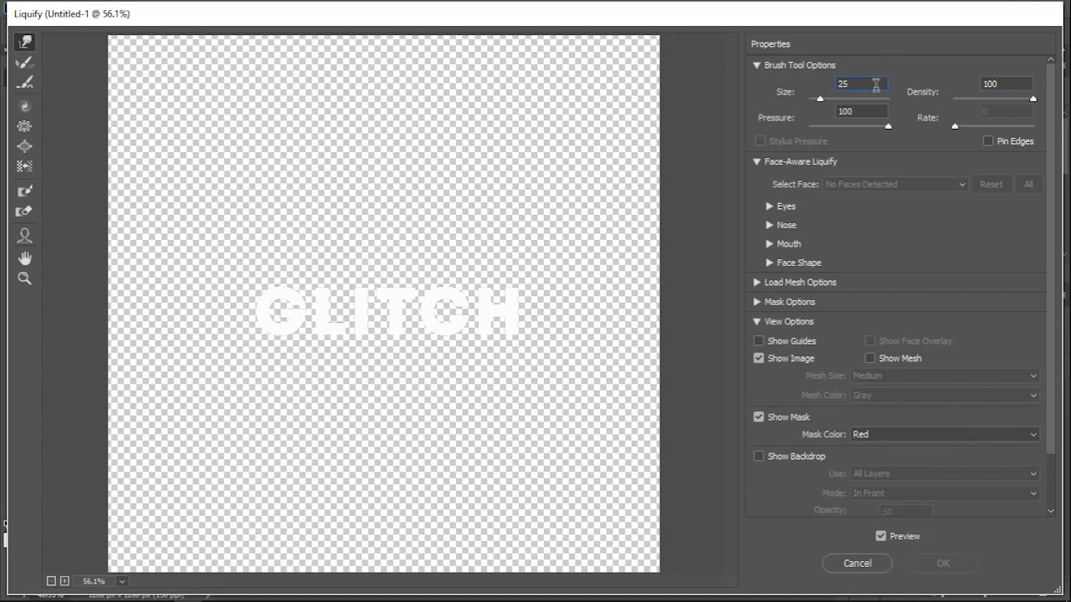
- Warp the G's left, top and bottom edges into leftward spikes and smears
scroll(287, 364, "up", 2)
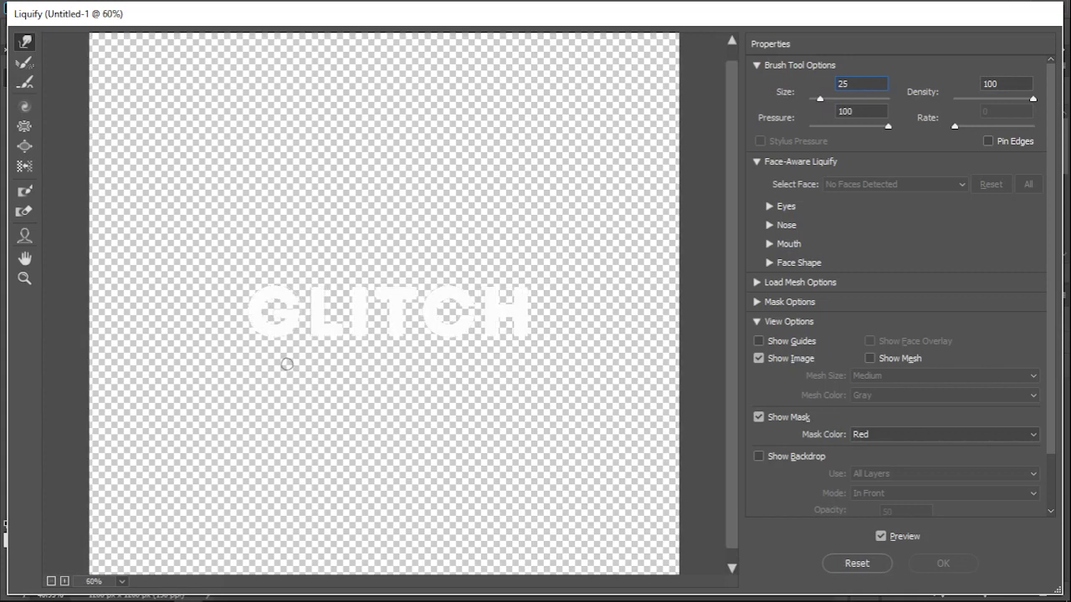
scroll(287, 364, "up", 2)
scroll(287, 362, "up", 2)
scroll(287, 359, "up", 1)
left_click_drag(204, 308, 497, 313)
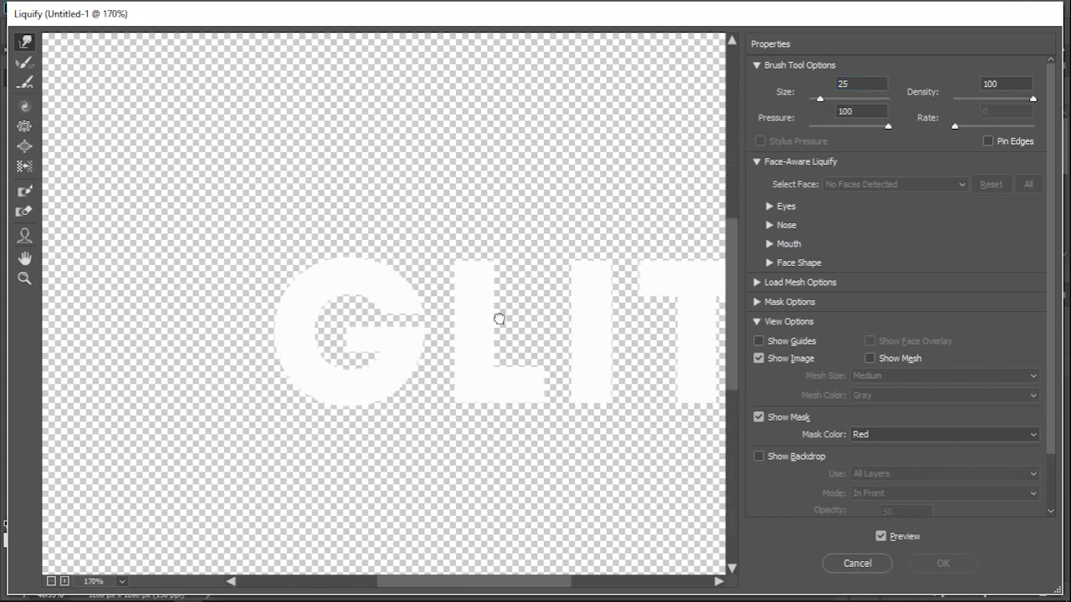
scroll(329, 323, "up", 2)
left_click_drag(312, 346, 200, 349)
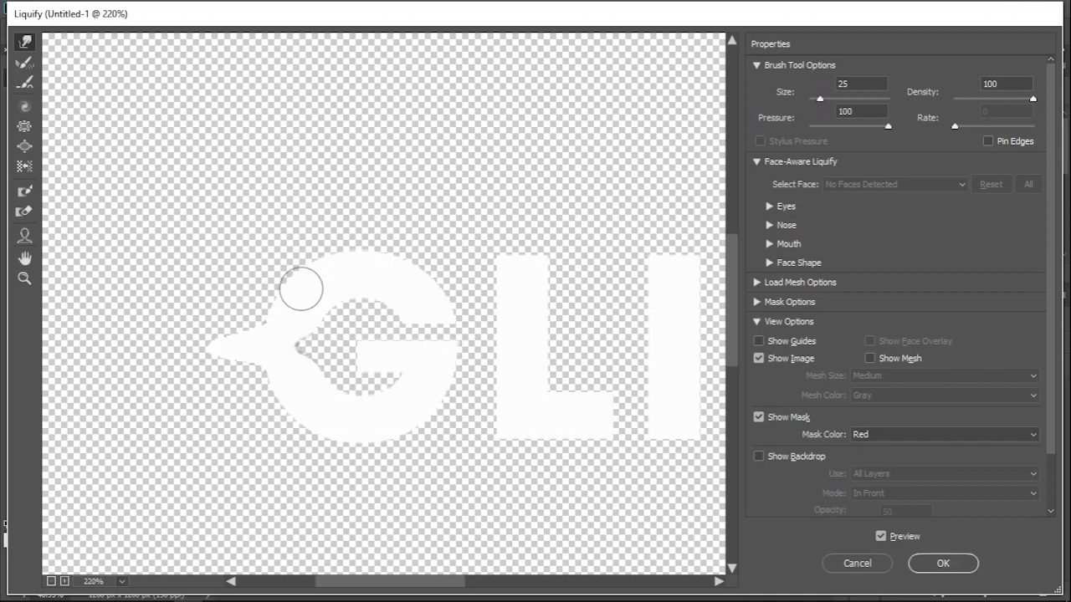
left_click_drag(397, 274, 224, 275)
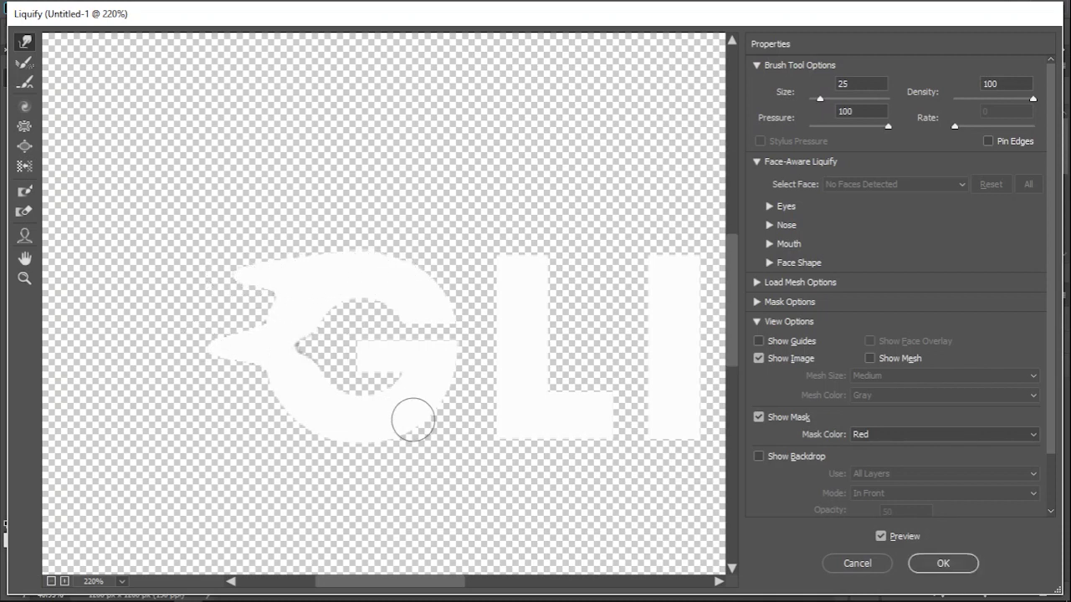
left_click_drag(384, 424, 253, 426)
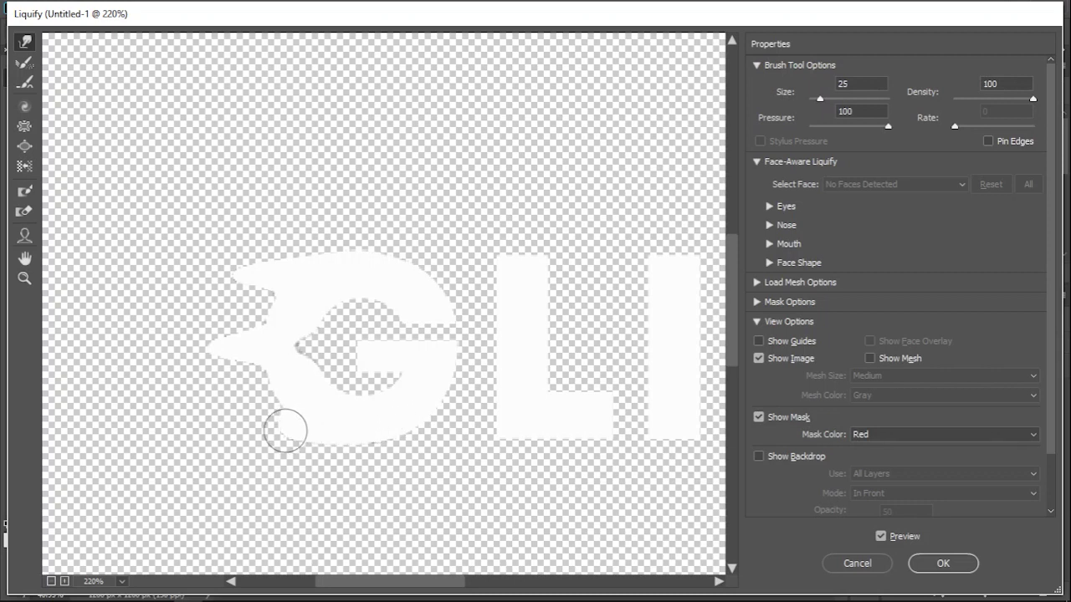
- Push the left edges of the L, I and T into leftward points and notches
left_click_drag(443, 352, 368, 352)
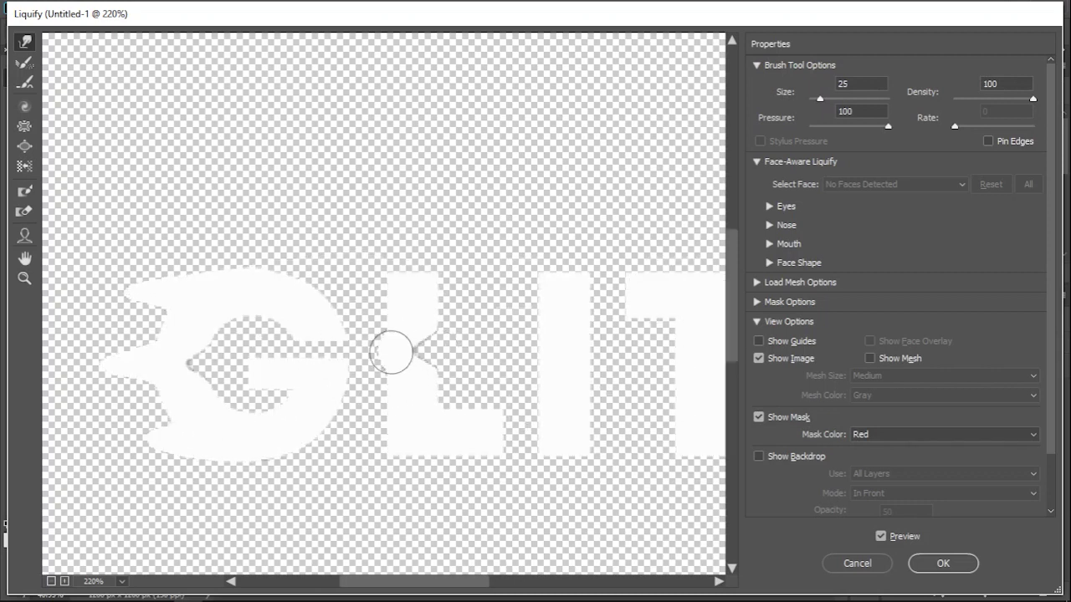
left_click_drag(434, 279, 370, 282)
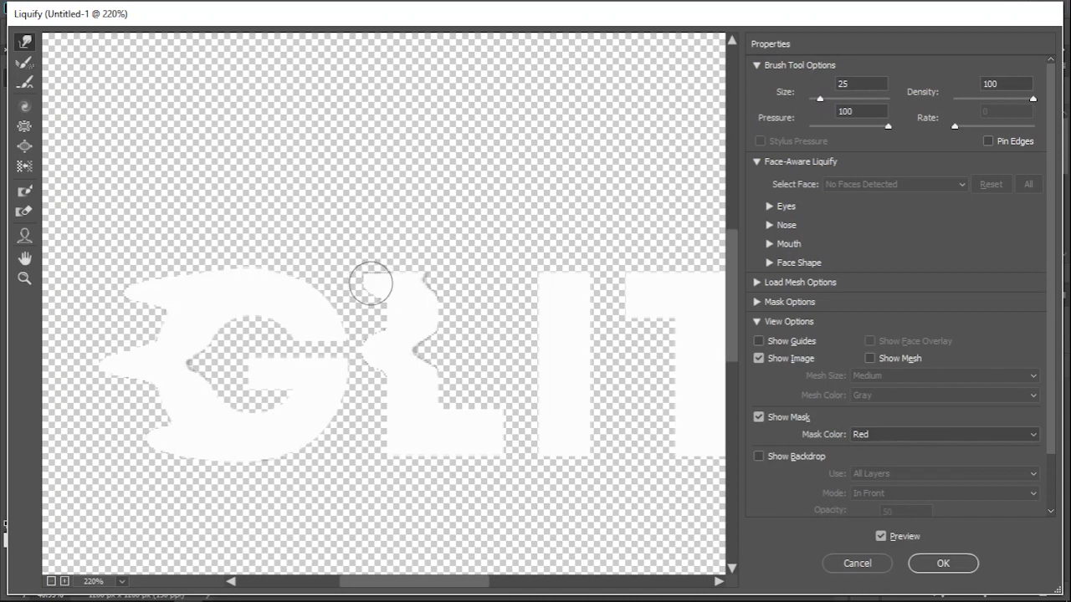
left_click_drag(385, 444, 352, 443)
mouse_move(538, 377)
left_mouse_down()
mouse_move(452, 418)
mouse_move(430, 401)
left_mouse_up()
left_click_drag(475, 336, 413, 334)
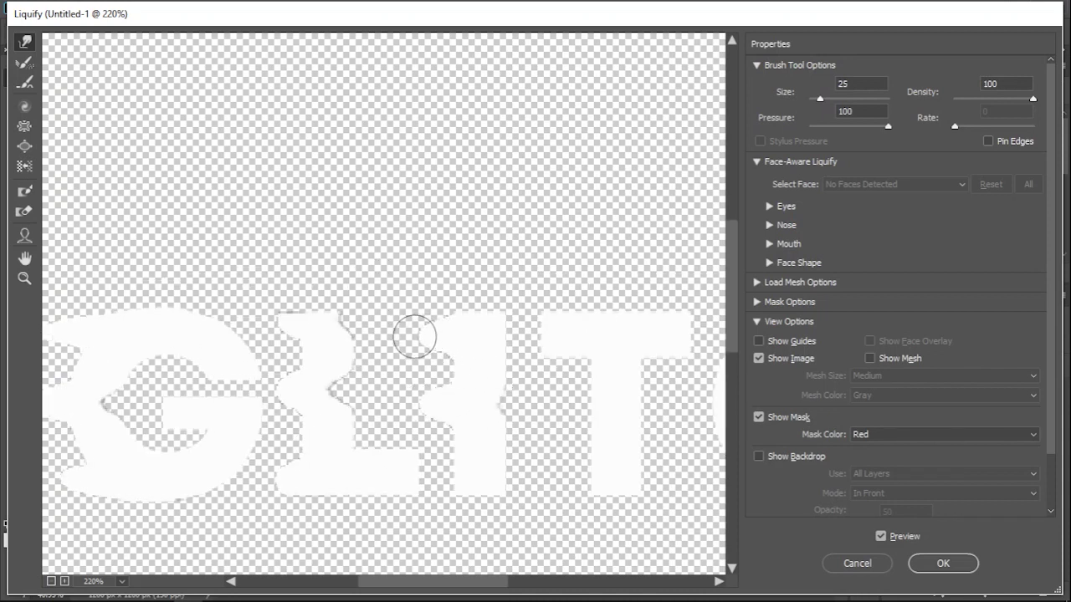
scroll(413, 335, "right", 3)
left_click_drag(499, 439, 449, 437)
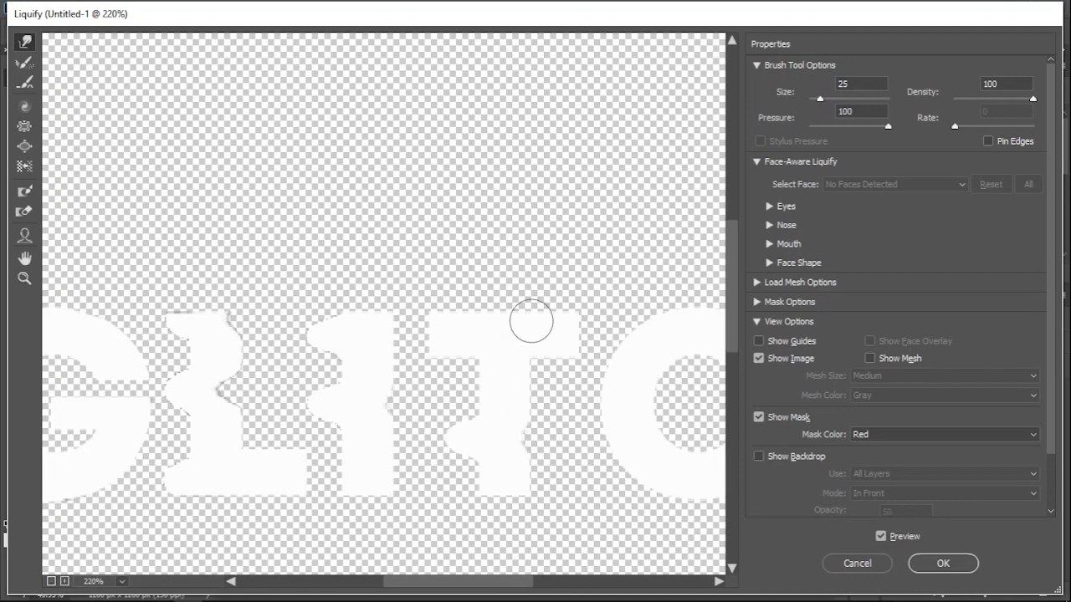
left_click_drag(578, 329, 548, 334)
left_click_drag(458, 335, 418, 335)
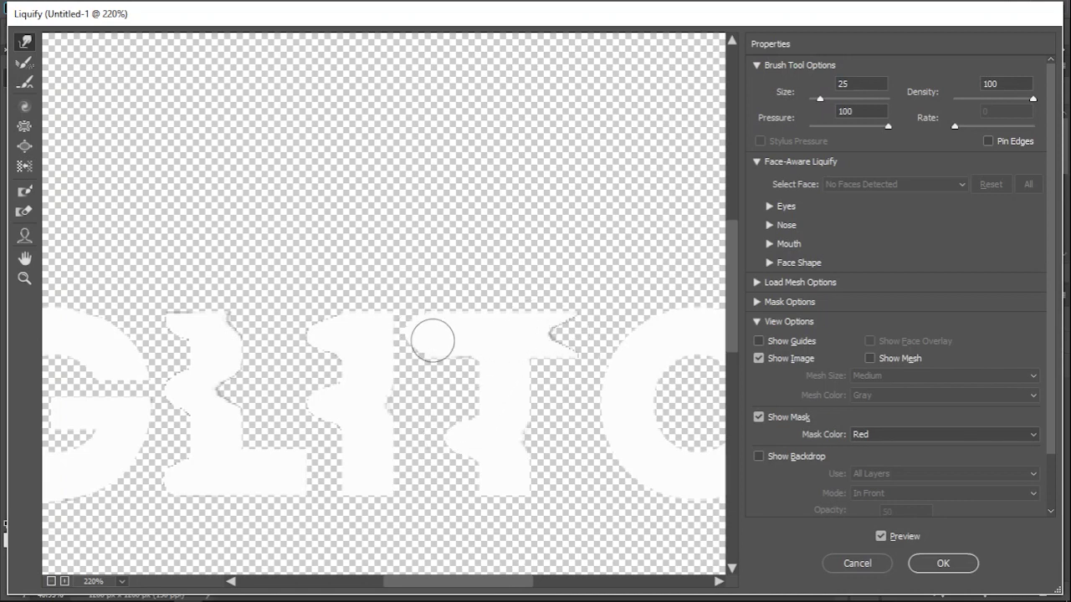
- Smear the C and H edges leftward and commit the Liquify distortion
scroll(422, 444, "right", 3)
left_click_drag(509, 426, 454, 418)
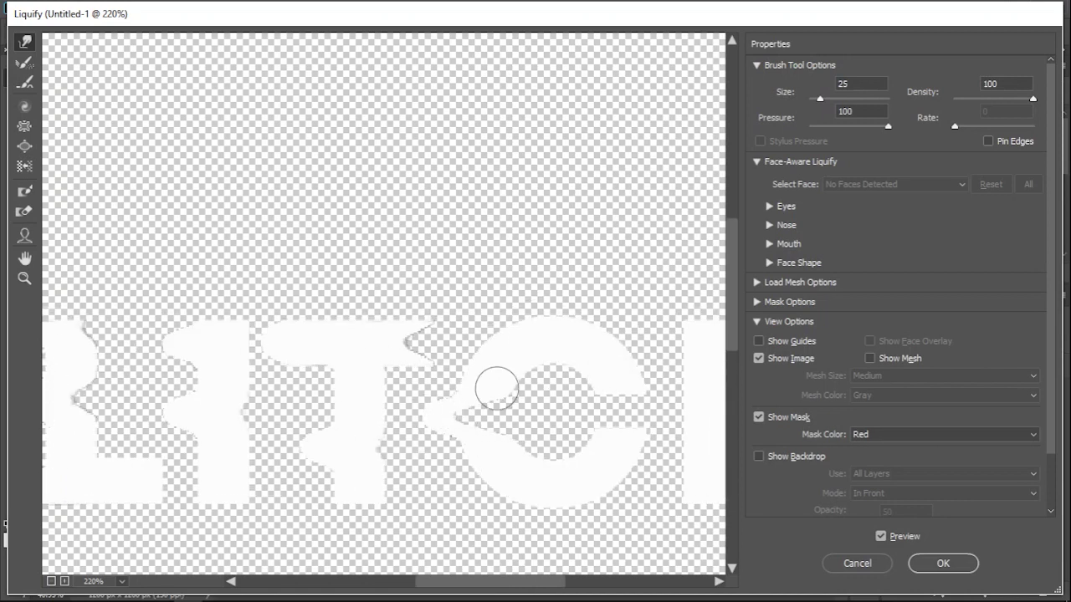
scroll(502, 397, "up", 1)
scroll(502, 397, "right", 1)
left_click_drag(476, 383, 407, 378)
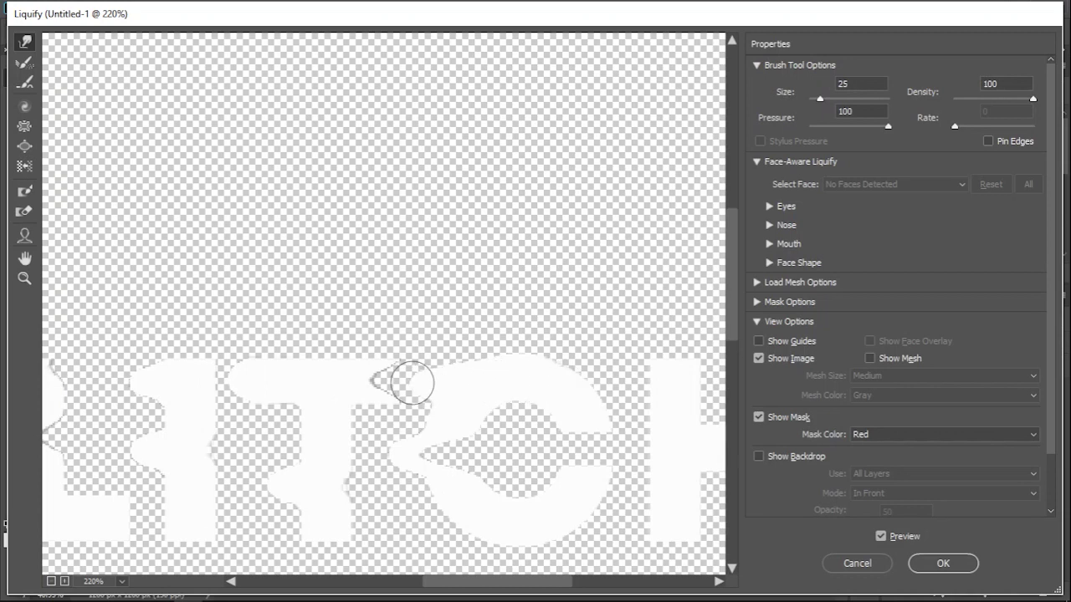
scroll(421, 447, "right", 4)
scroll(421, 447, "down", 1)
mouse_move(611, 467)
left_mouse_down()
mouse_move(591, 449)
mouse_move(553, 451)
left_mouse_up()
mouse_move(547, 344)
left_mouse_down()
mouse_move(485, 368)
mouse_move(471, 354)
mouse_move(432, 351)
left_mouse_up()
scroll(444, 415, "down", 2)
scroll(448, 416, "down", 2)
scroll(456, 418, "down", 2)
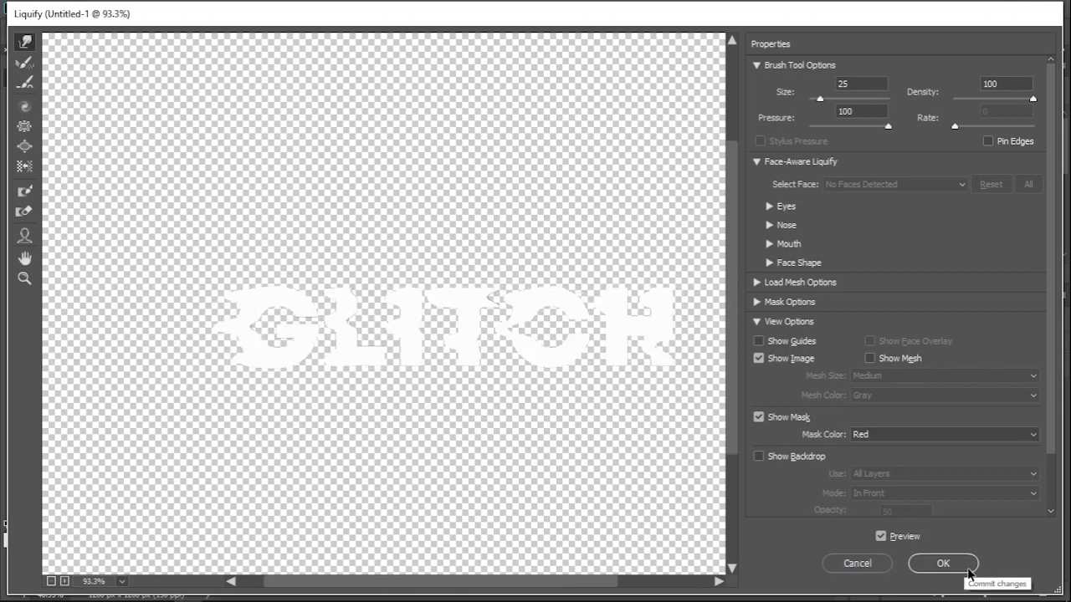
left_click(962, 567)
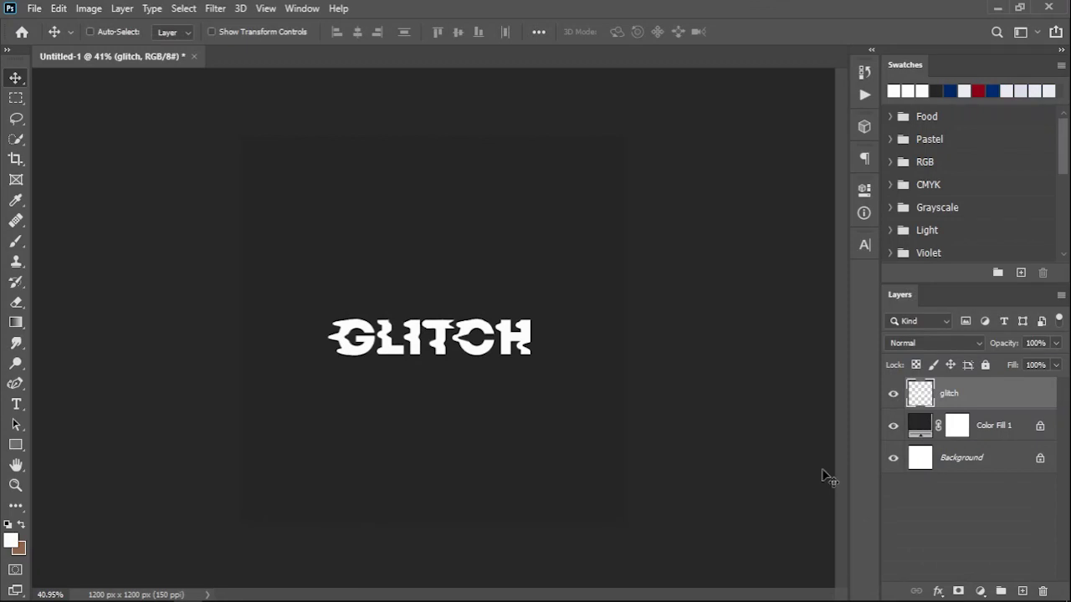
- Switch to the Brush tool with white as the foreground colour
scroll(460, 348, "up", 2)
scroll(461, 348, "up", 2)
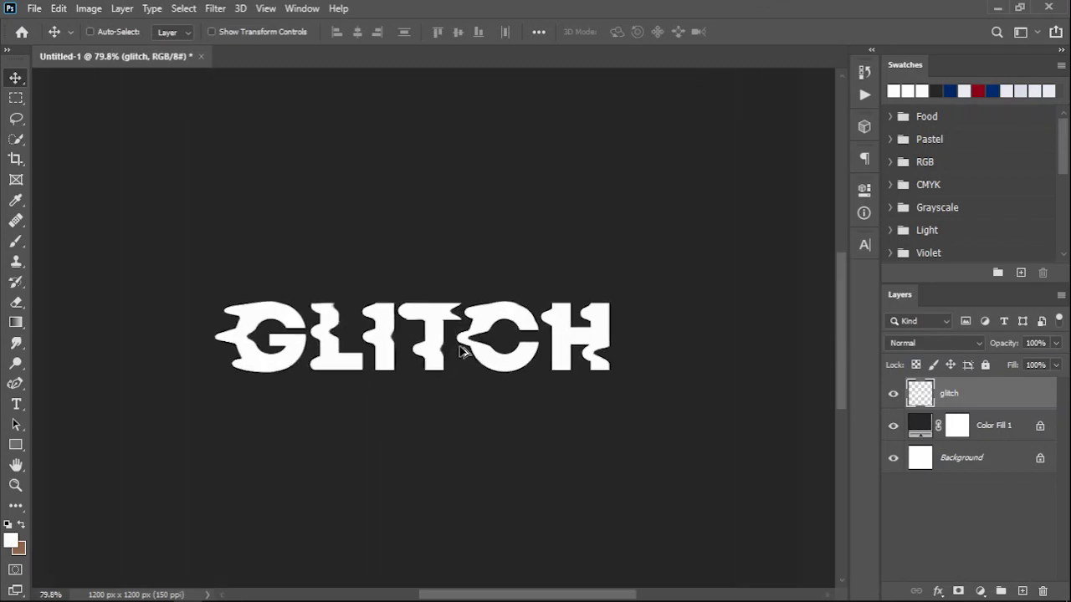
left_click_drag(460, 352, 495, 328)
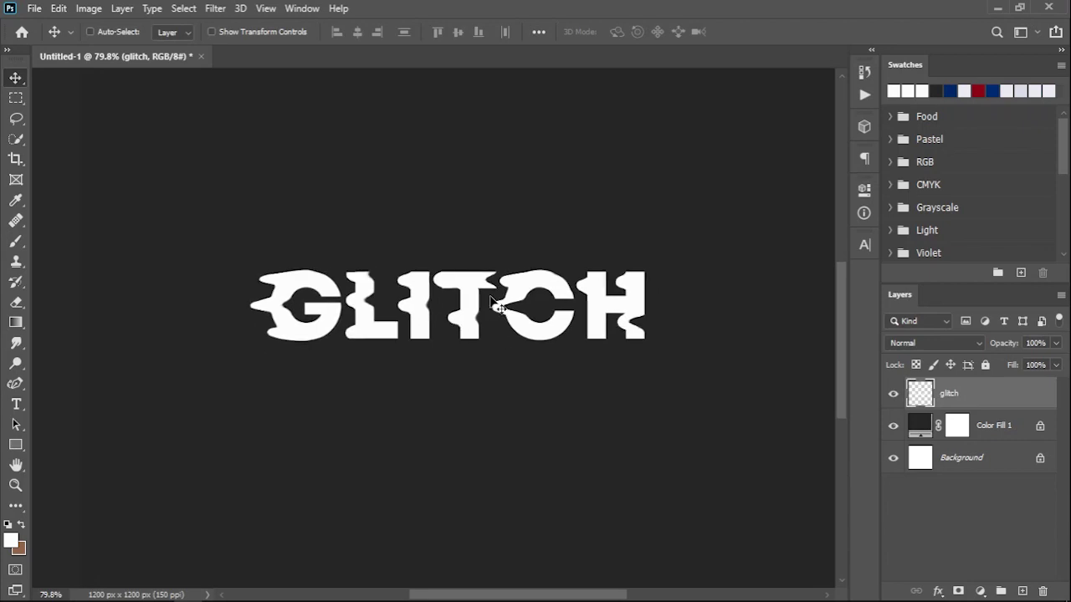
left_click(17, 242)
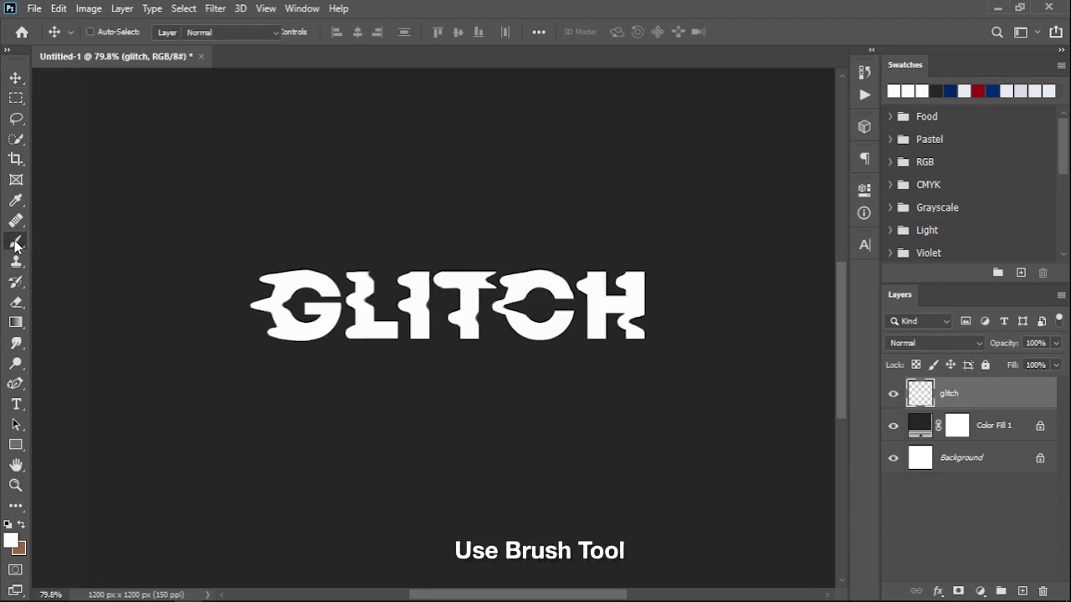
left_click(12, 539)
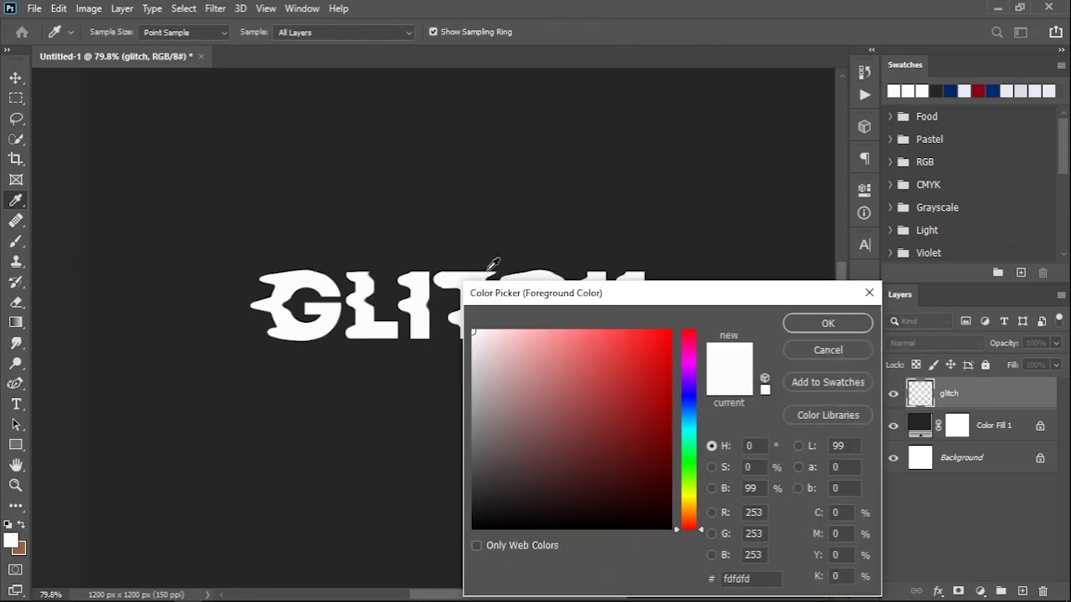
left_click(826, 325)
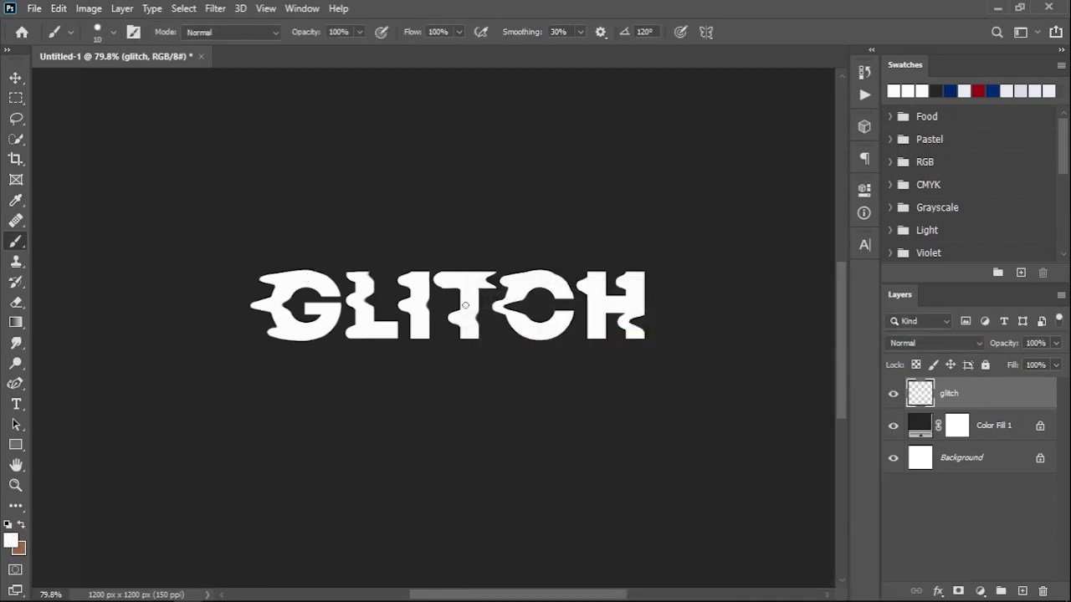
- Set the brush size to 15 px
right_click(465, 305)
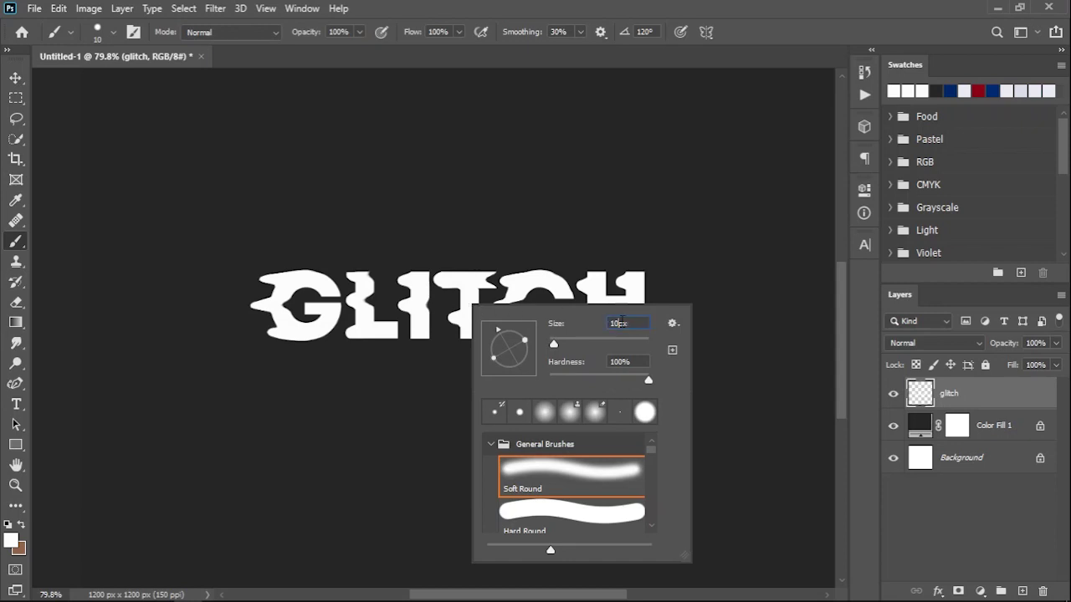
type("15")
key("Return")
key("Return")
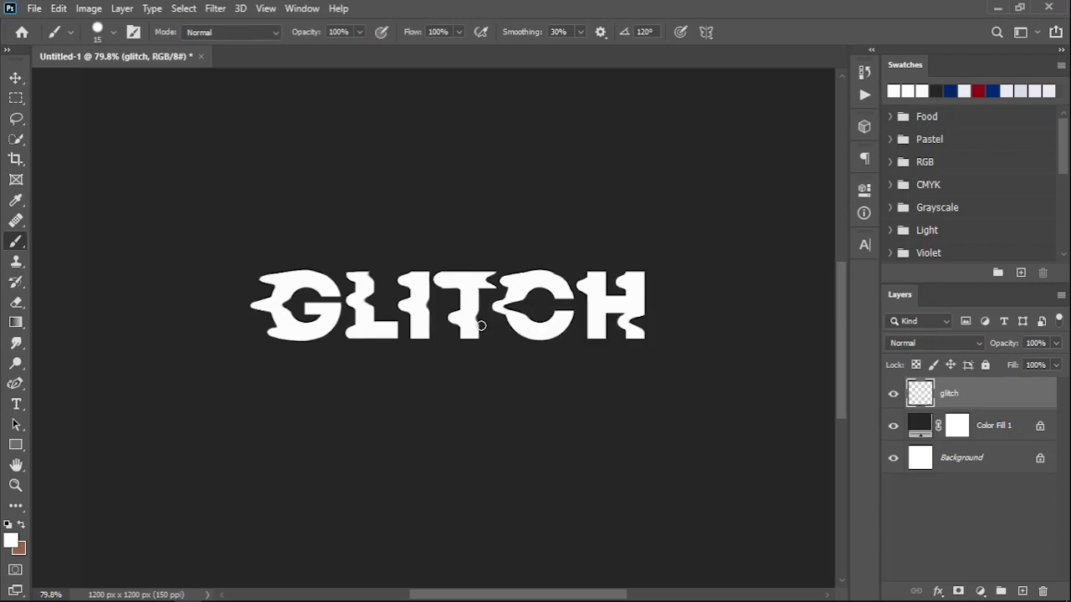
scroll(481, 325, "up", 2)
scroll(411, 353, "up", 3)
scroll(456, 343, "up", 2)
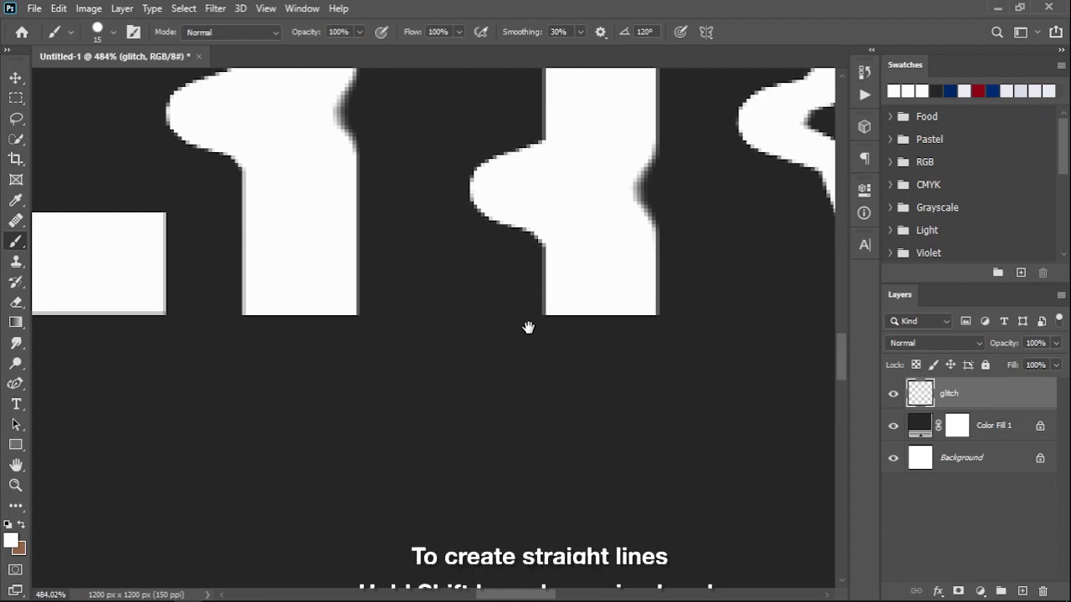
- Shrink the brush to 9 px and extend a letter's bottom edge leftward as a white streak
left_click_drag(528, 327, 390, 434)
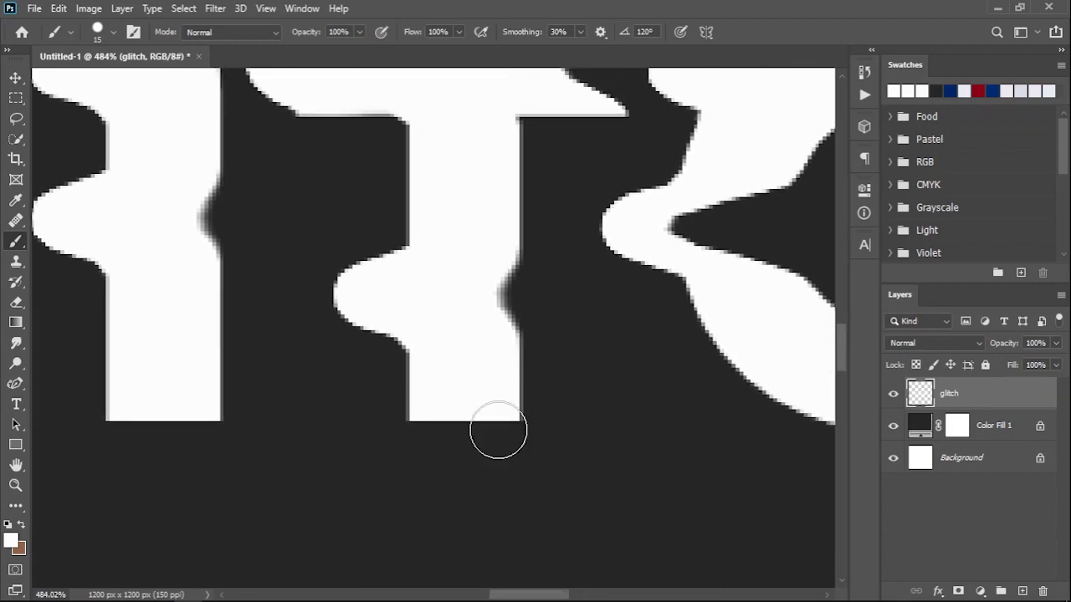
key("bracketleft")
key("bracketleft")
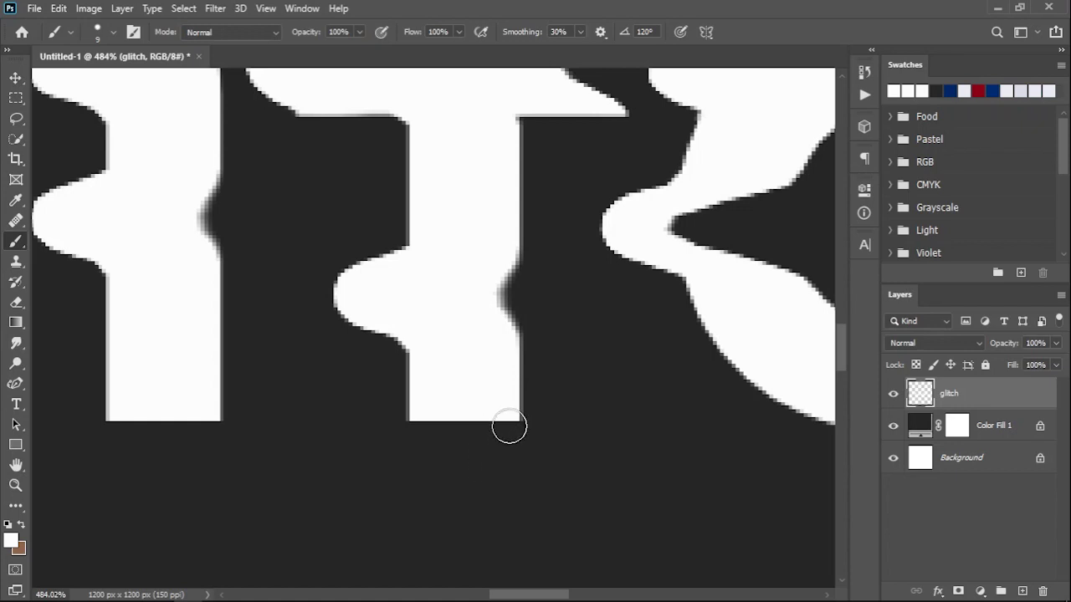
left_click_drag(505, 426, 307, 424)
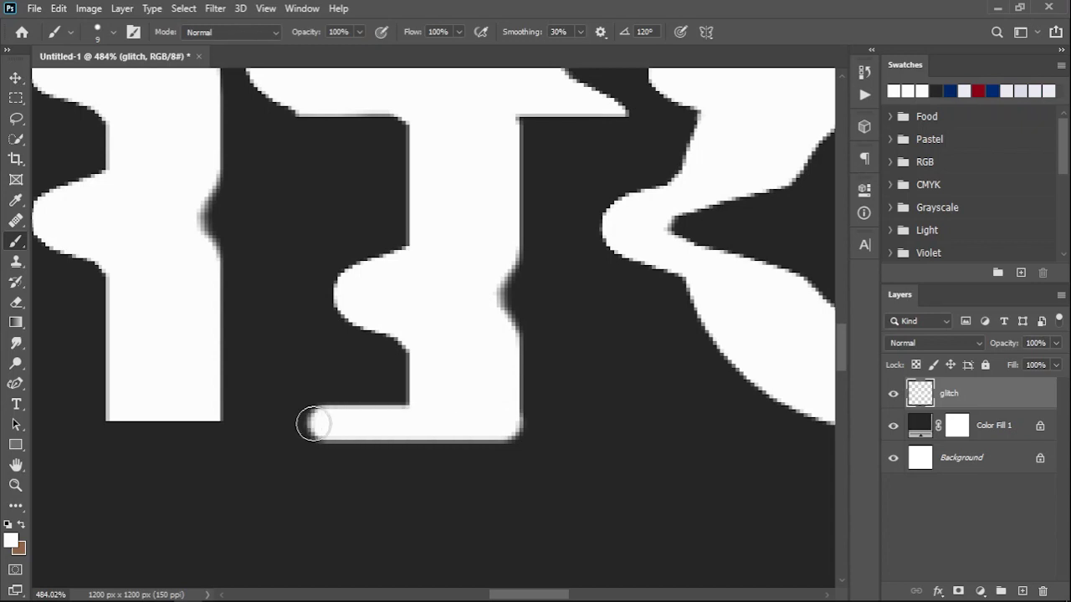
mouse_move(512, 355)
left_mouse_down()
mouse_move(420, 388)
mouse_move(154, 443)
left_mouse_up()
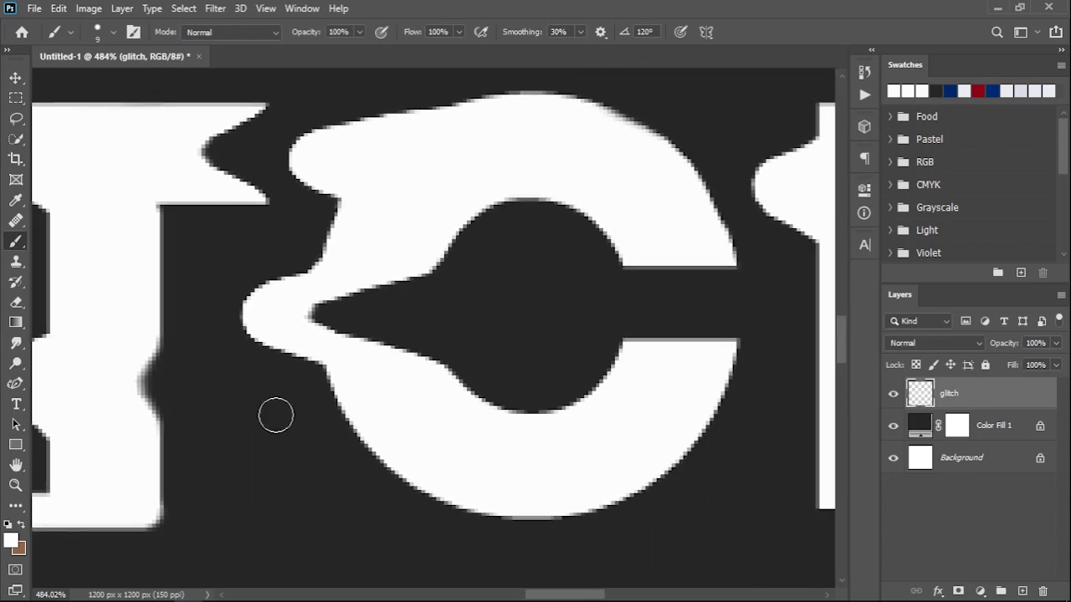
- Paint a white streak inside the C's gap and a floating white dash above the letters
left_click(604, 298)
mouse_move(603, 298)
left_mouse_down()
mouse_move(537, 298)
mouse_move(359, 504)
left_mouse_up()
left_click_drag(601, 171, 497, 344)
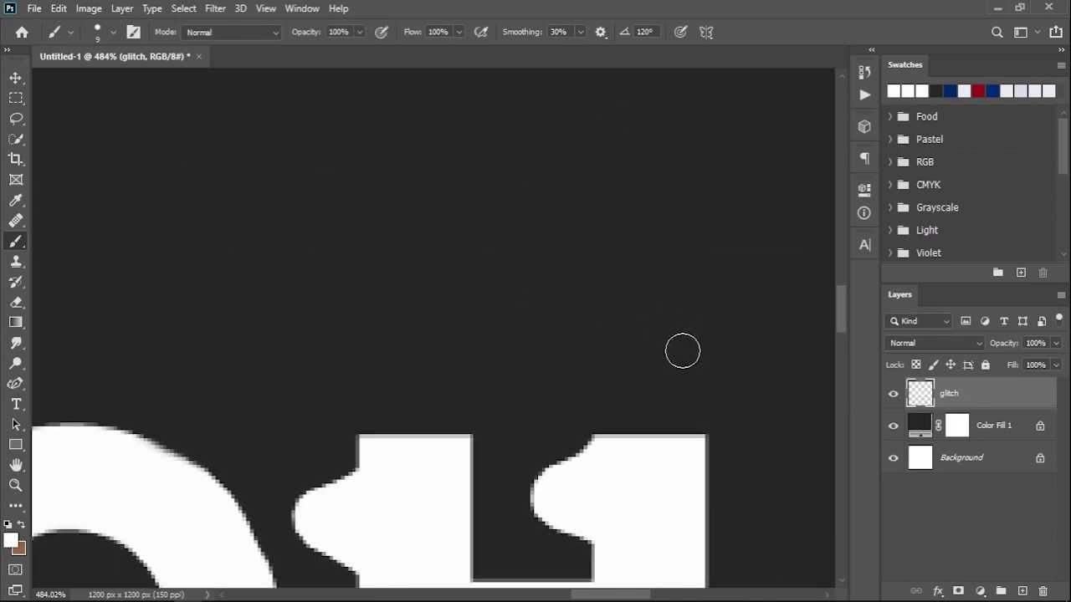
left_click_drag(615, 285, 485, 282)
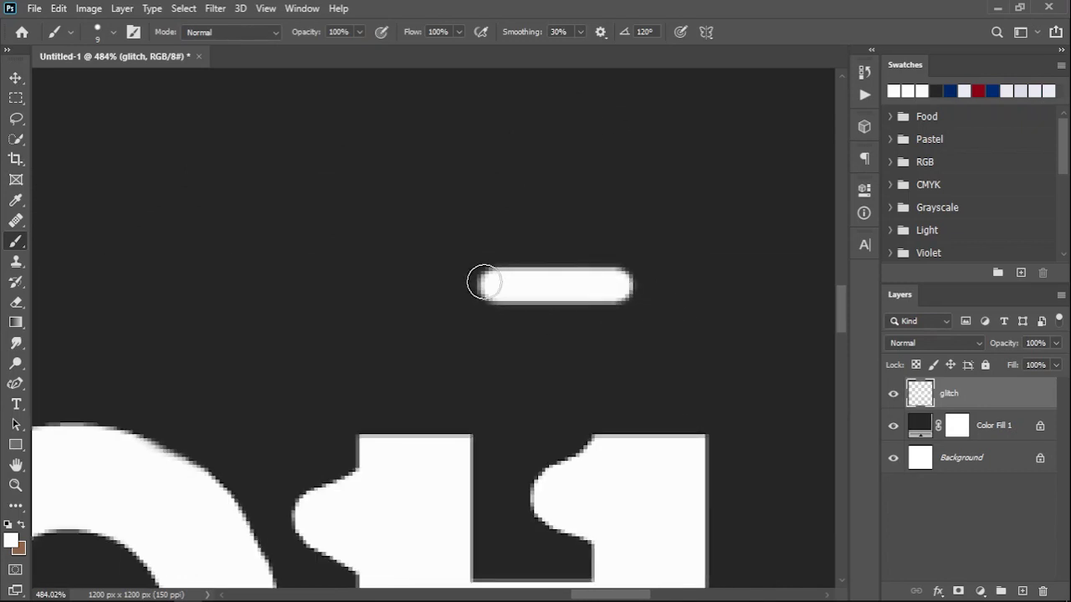
scroll(507, 349, "down", 5)
left_click_drag(507, 349, 641, 206)
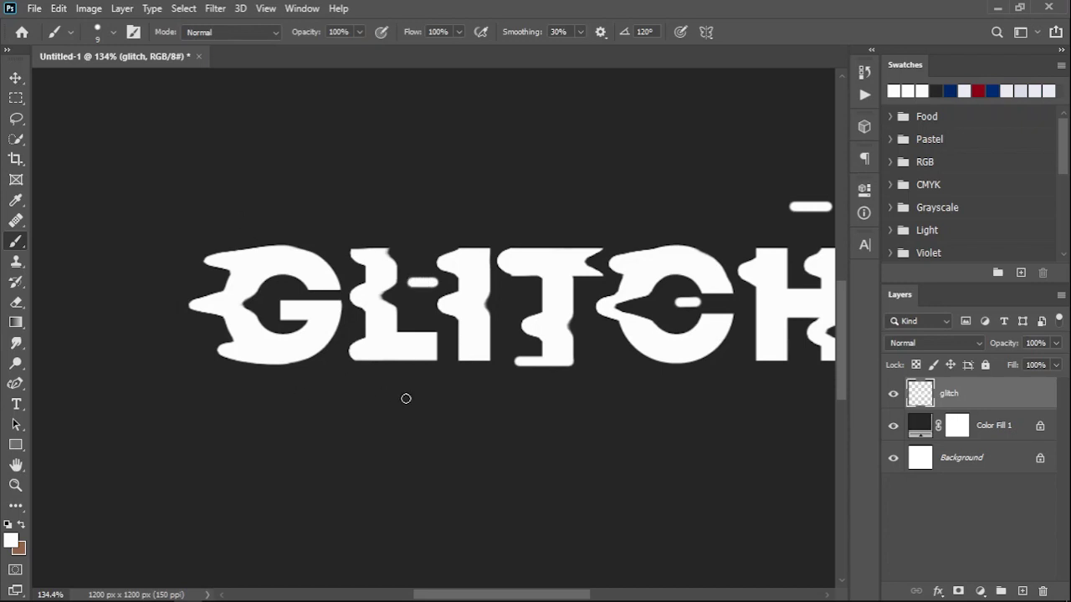
- Paint short white dashes under the G and above the IT of GLITCH
left_click_drag(405, 398, 252, 394)
left_click_drag(175, 380, 221, 381)
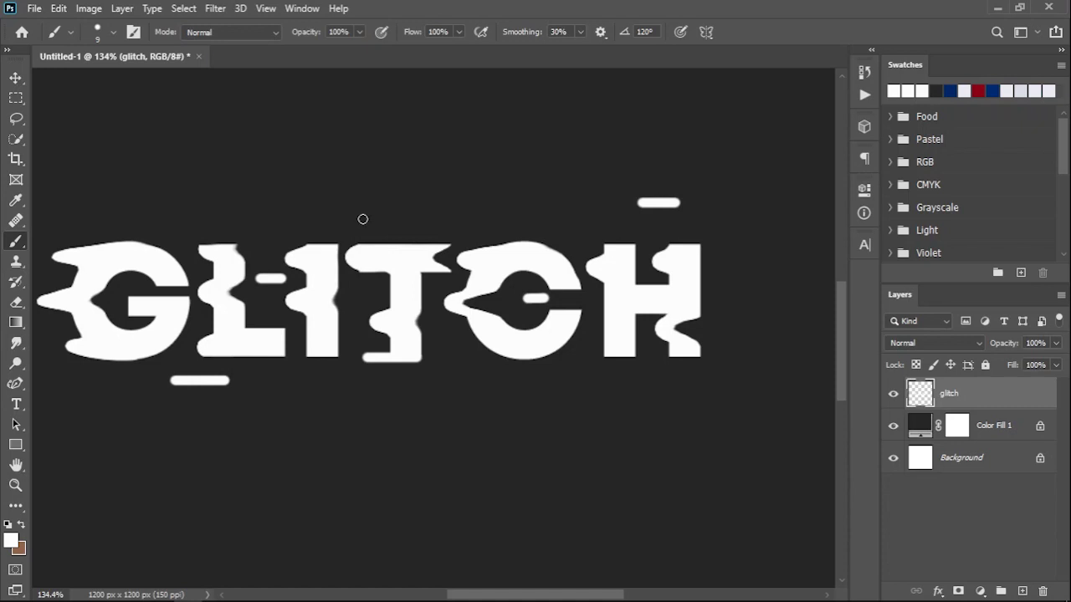
left_click_drag(364, 219, 428, 219)
left_click_drag(100, 222, 253, 232)
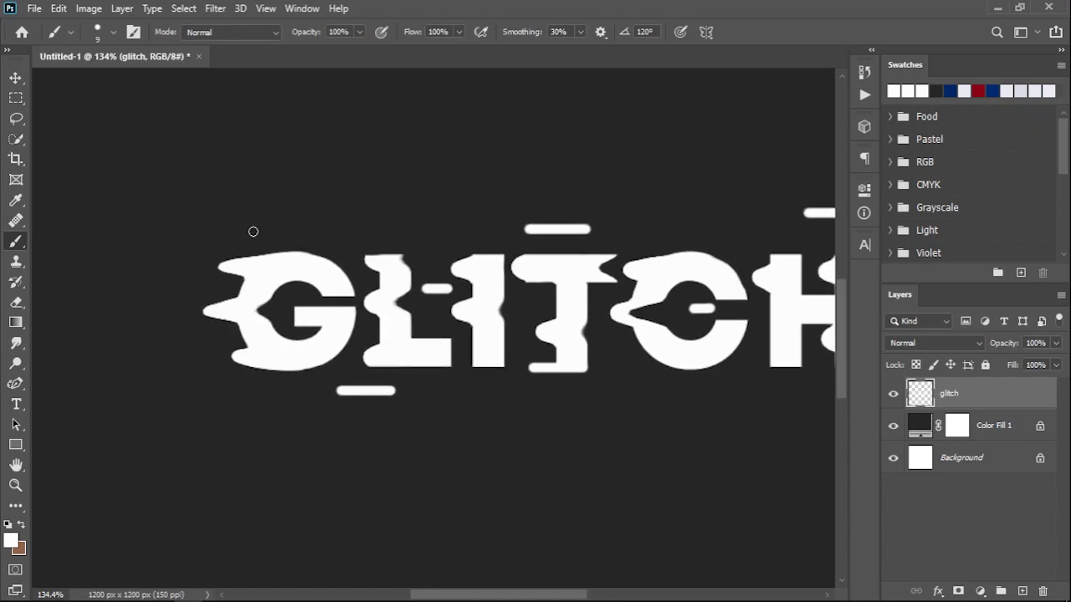
left_click_drag(279, 194, 329, 195)
- Paint a longer white streak below the right side of the lettering
scroll(482, 380, "right", 5)
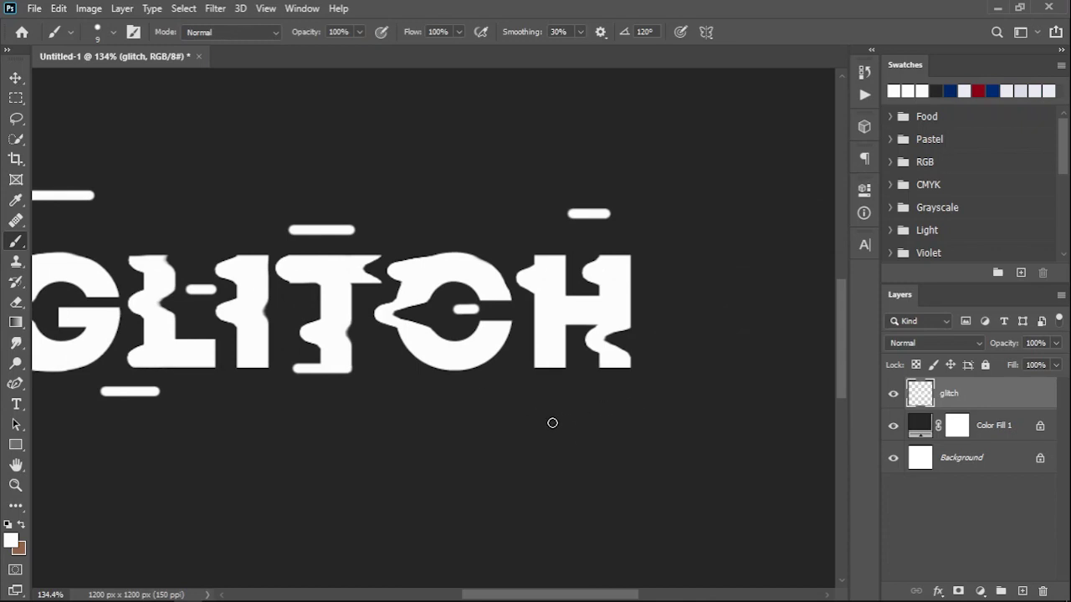
left_click_drag(546, 425, 636, 426)
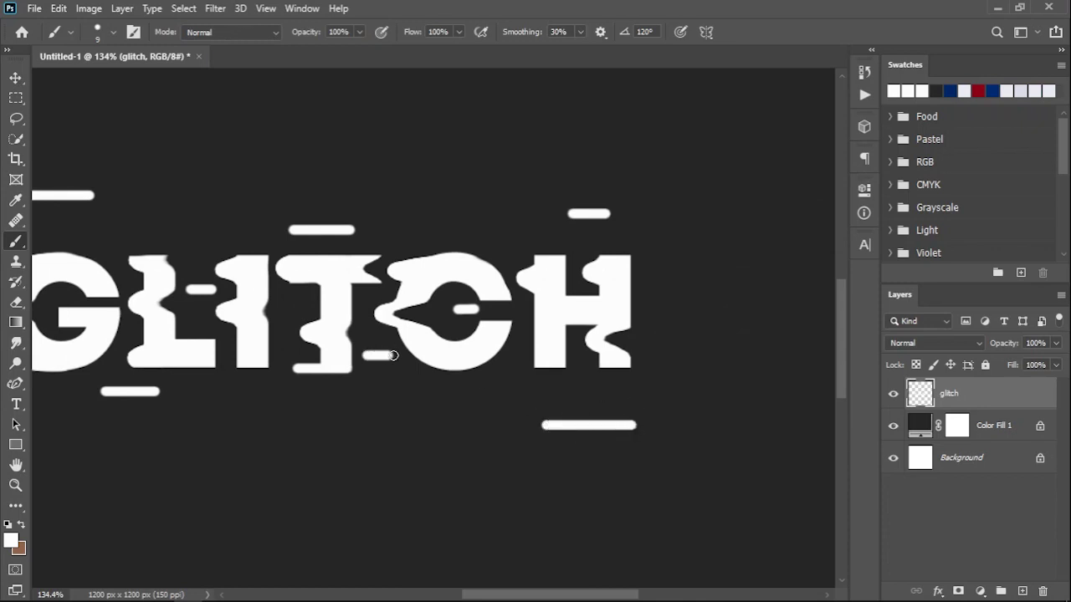
scroll(394, 355, "left", 2)
scroll(425, 360, "left", 2)
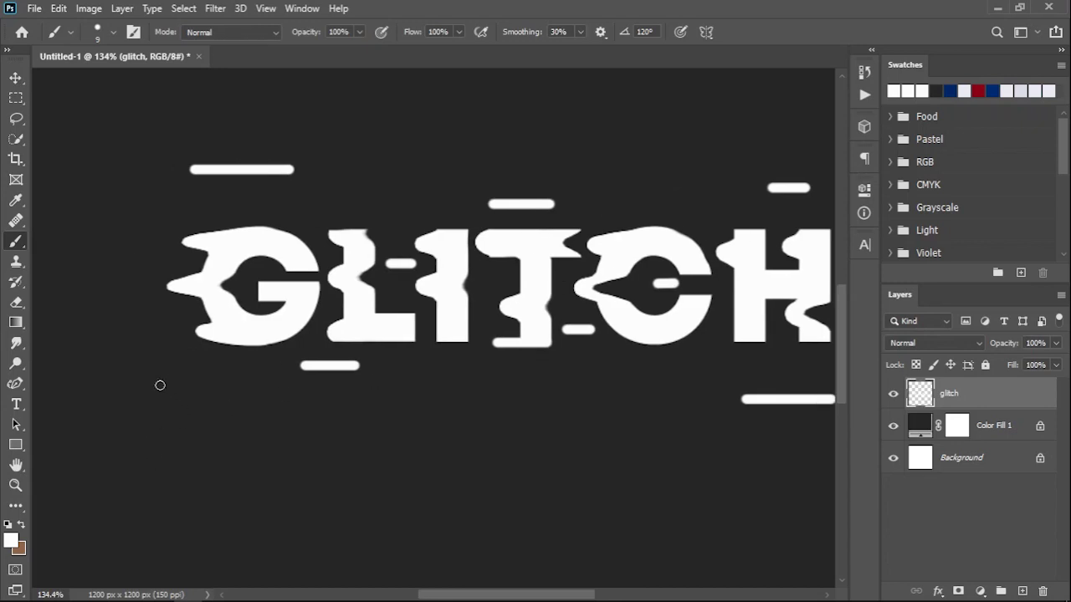
scroll(290, 380, "right", 4)
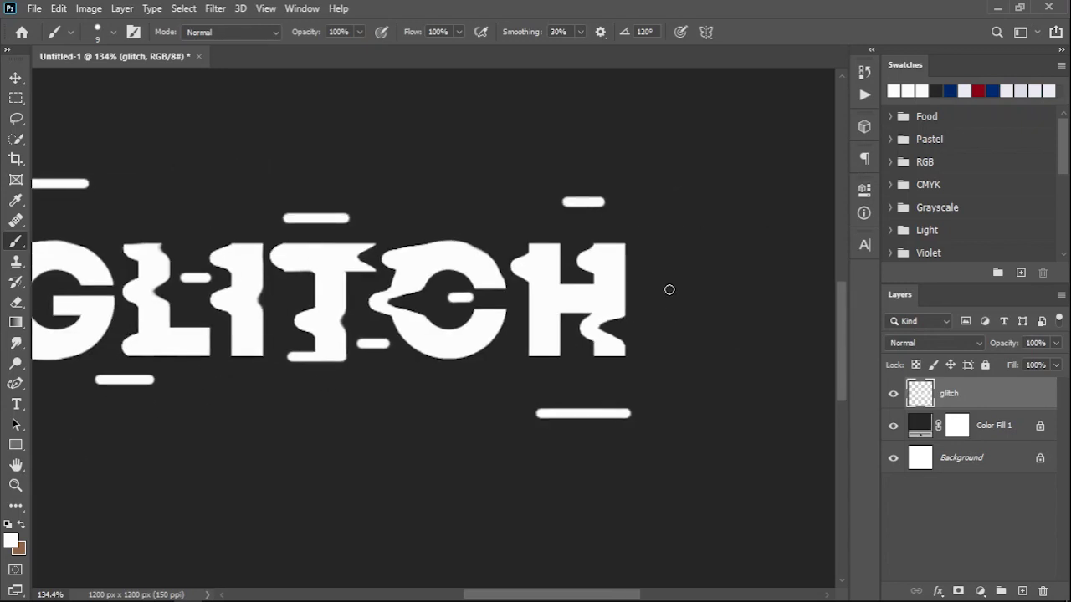
- Add short white streaks off the right side and left of the G, then zoom out
left_click_drag(664, 287, 719, 287)
scroll(500, 286, "left", 7)
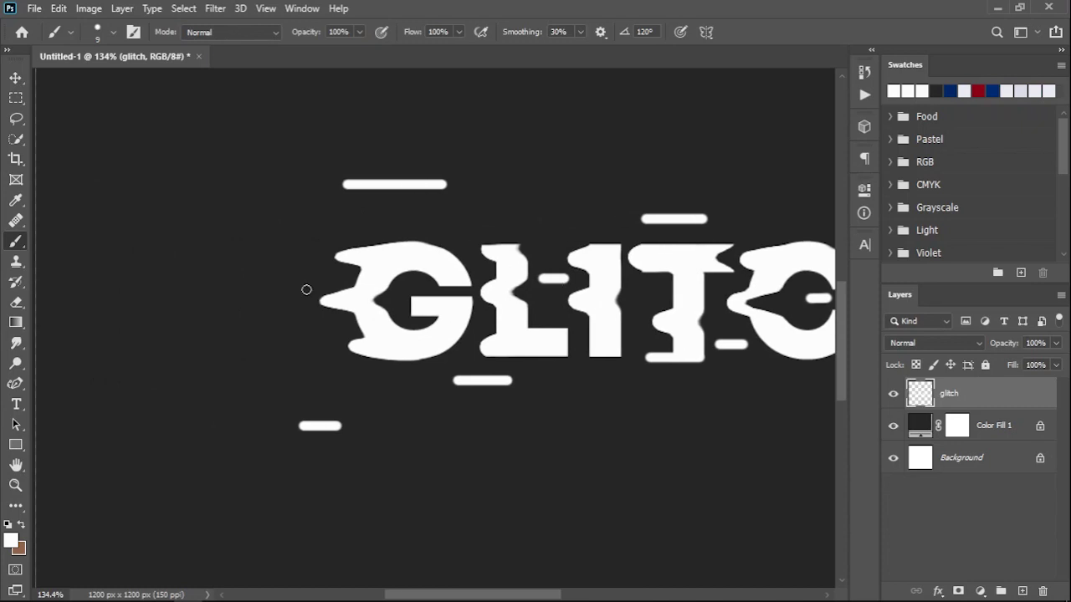
left_click_drag(276, 282, 323, 281)
scroll(406, 371, "down", 2)
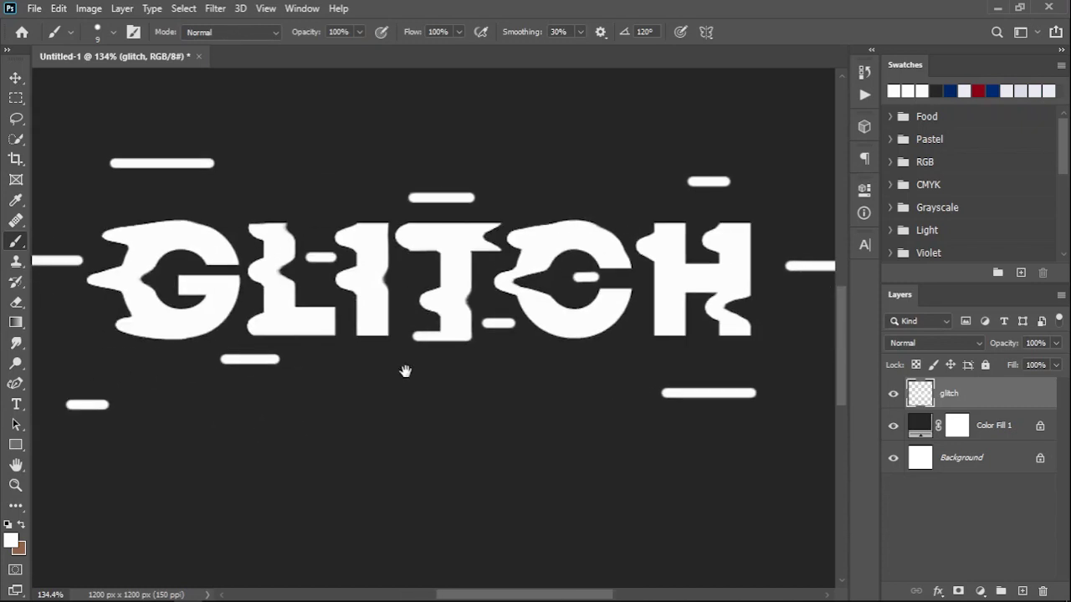
scroll(406, 372, "down", 2)
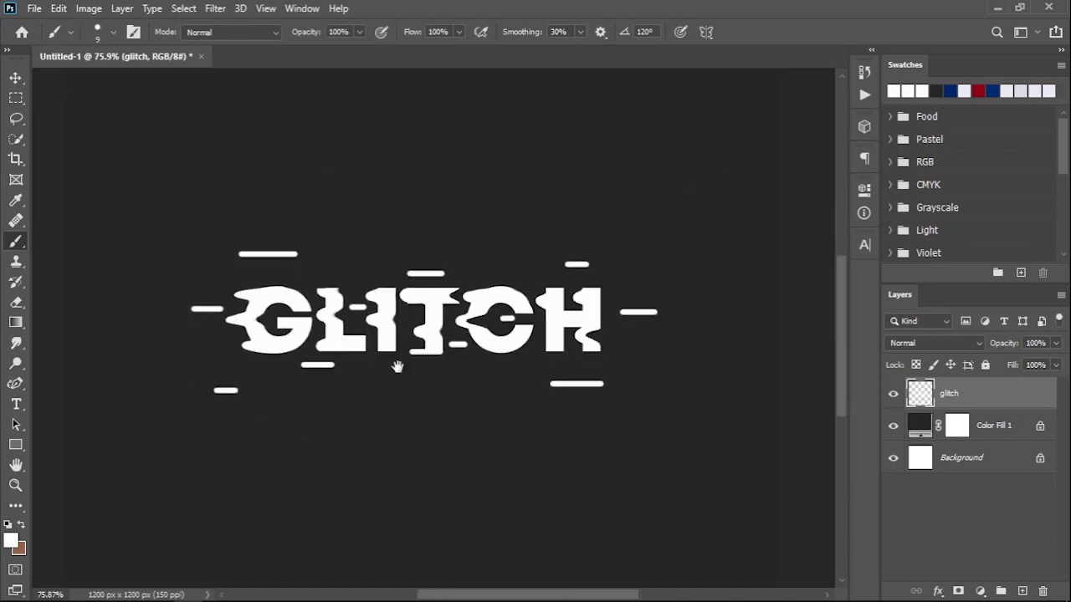
left_click_drag(405, 371, 432, 350)
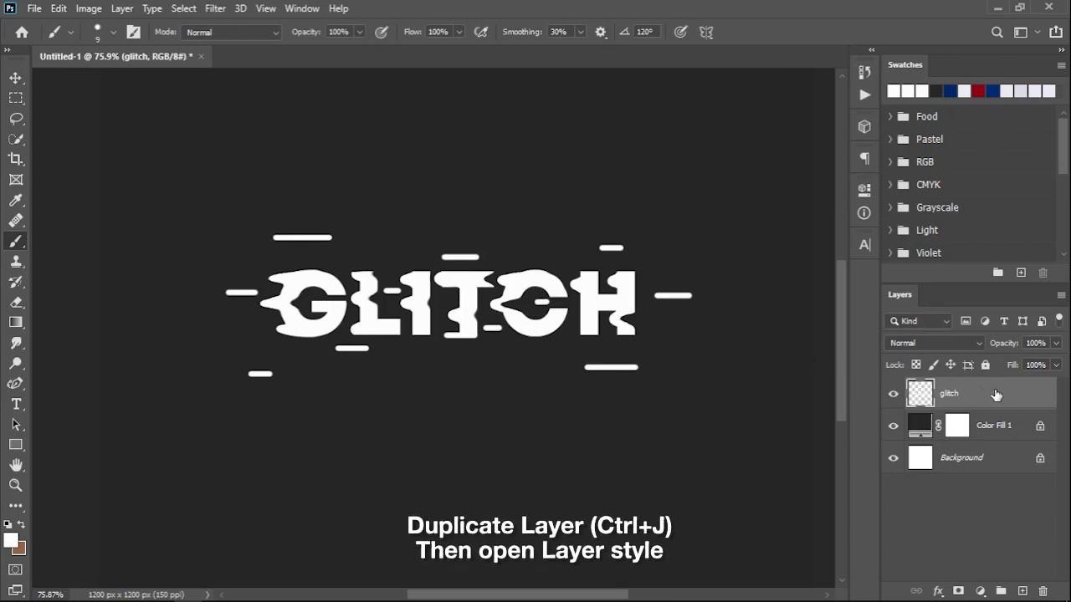
- Duplicate the glitch layer, turn off its R channel, and nudge the copy right
key("ctrl+j")
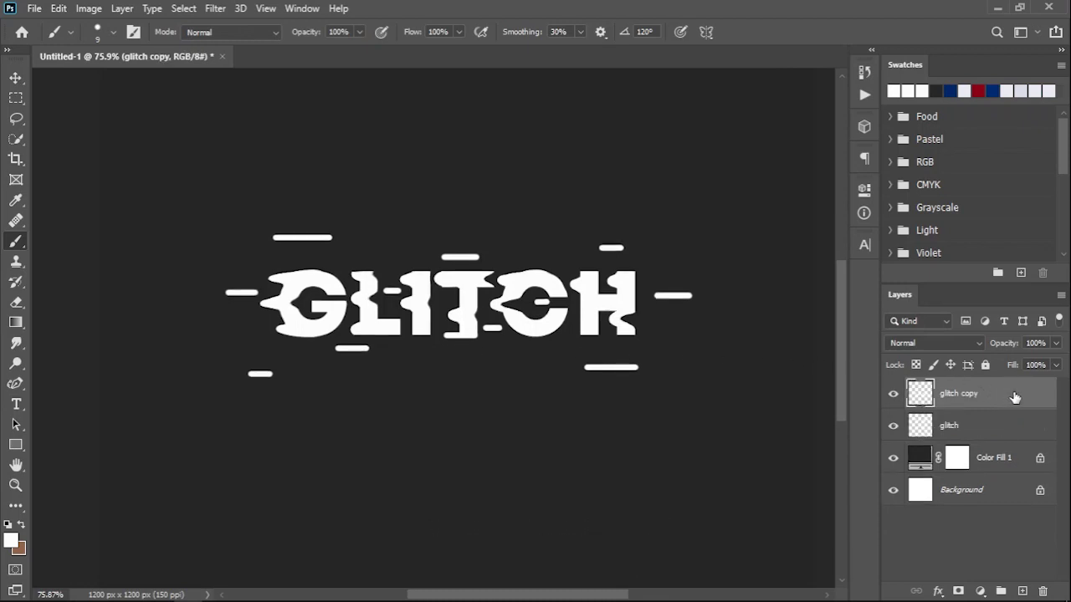
double_click(1014, 397)
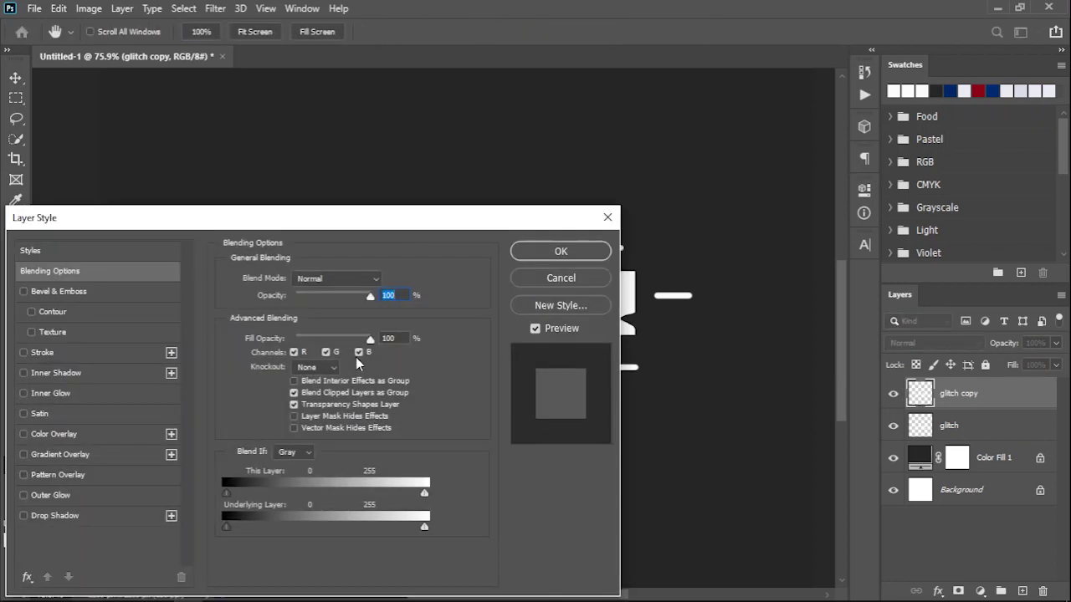
left_click(295, 352)
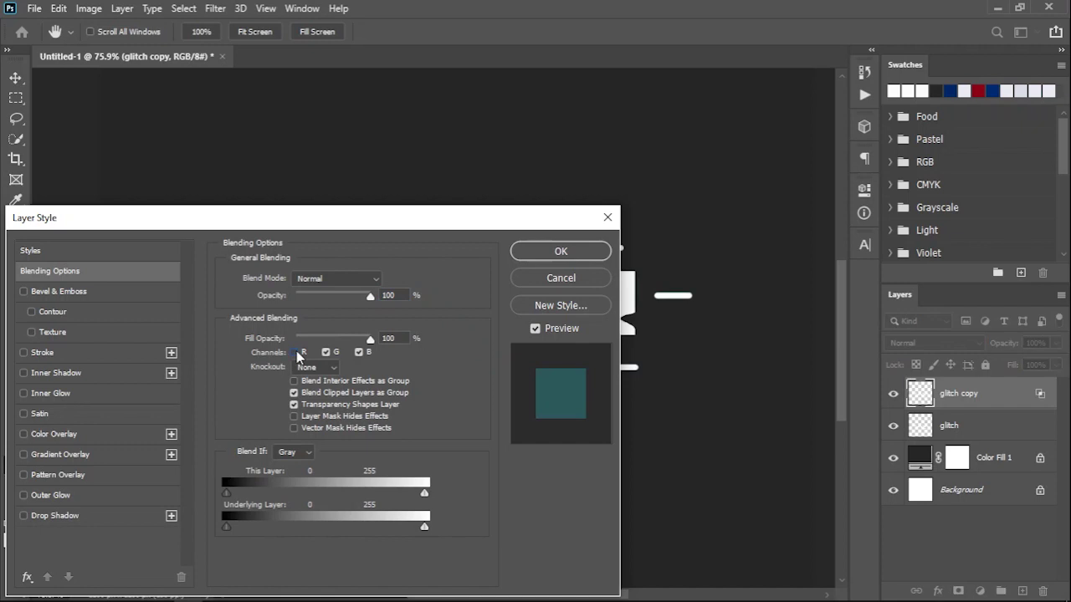
left_click(584, 251)
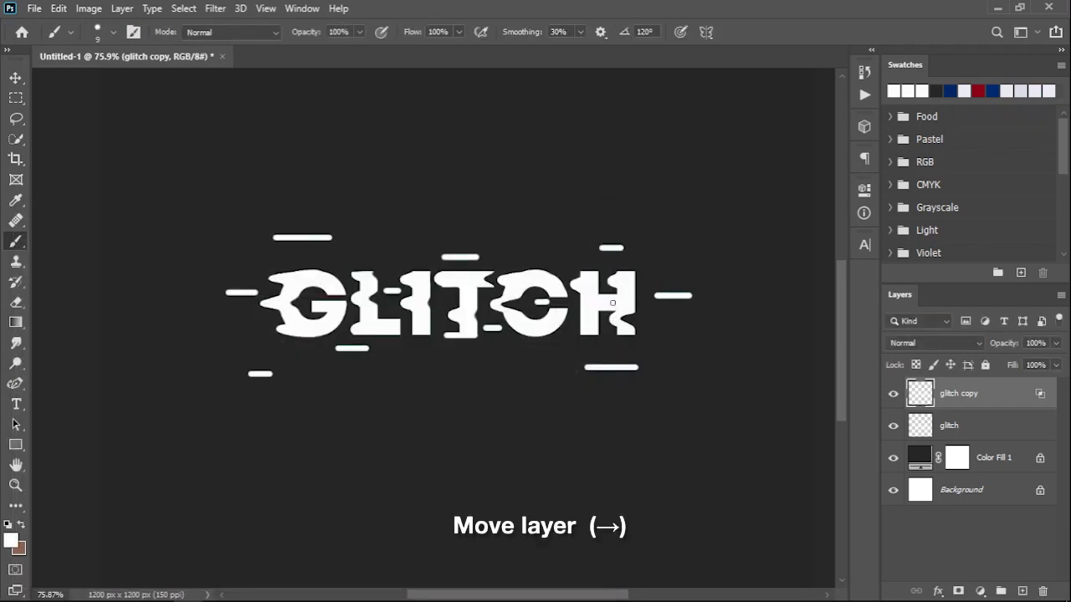
key("v")
key("Right")
key("Right")
key("Right")
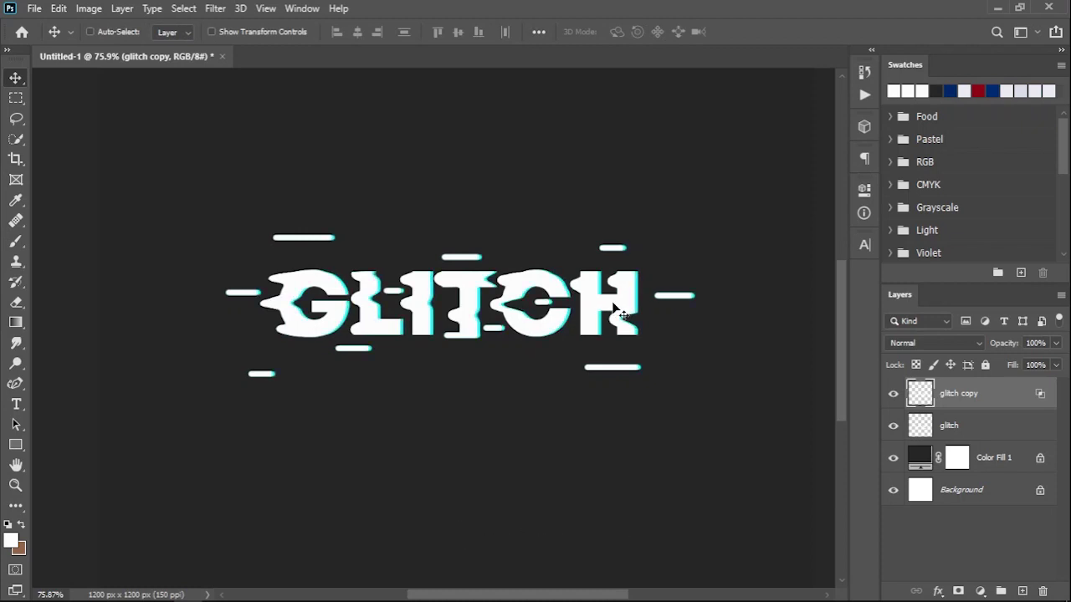
left_click(977, 428)
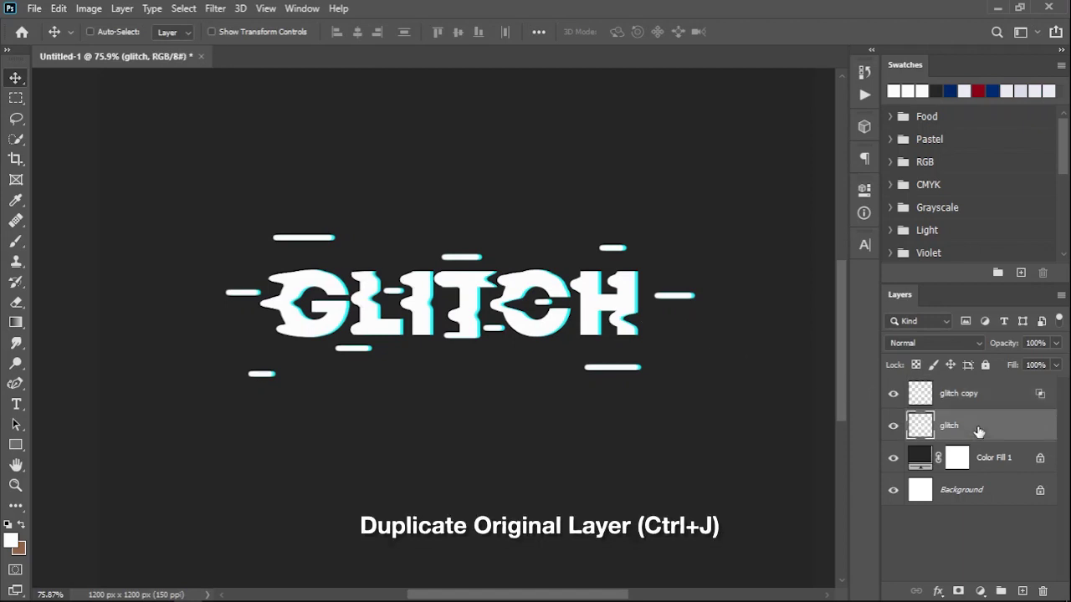
- Create 'glitch copy 2' with its G channel off, nudged left for a magenta fringe
key("j")
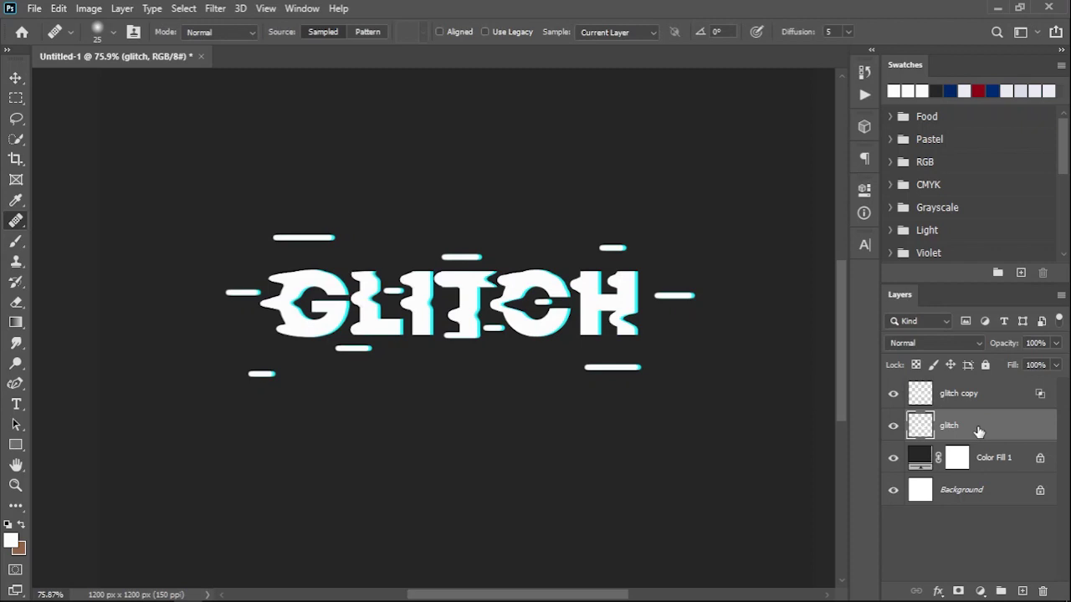
key("ctrl+j")
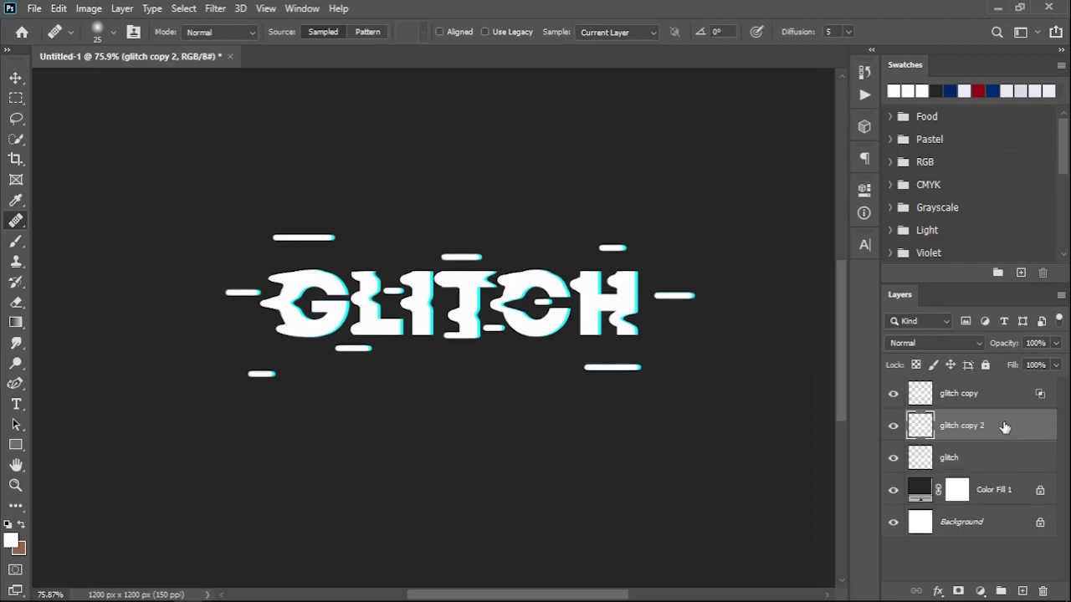
double_click(1034, 427)
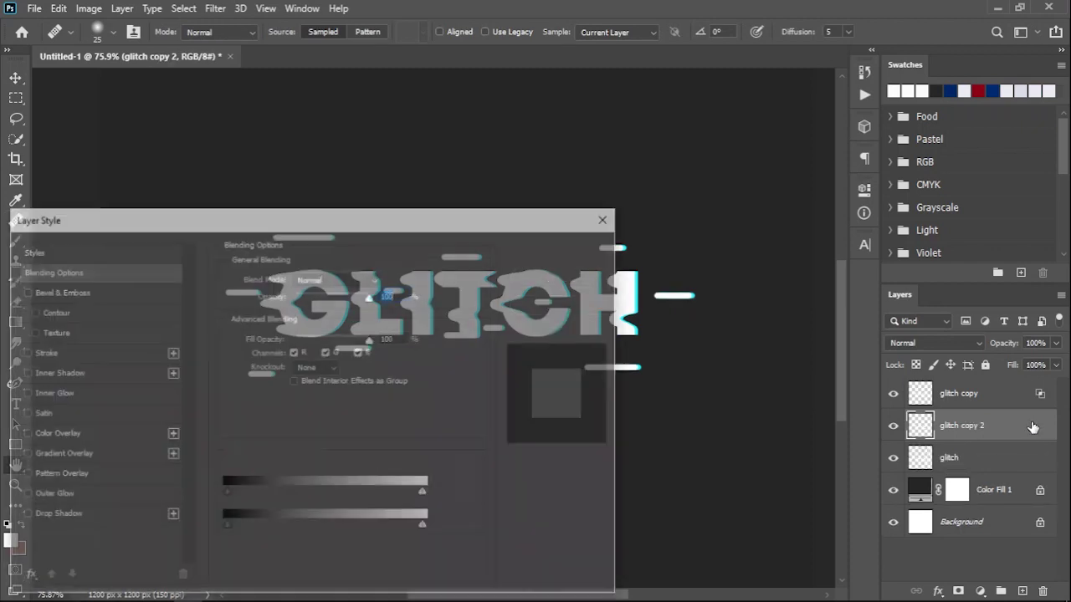
left_click(326, 352)
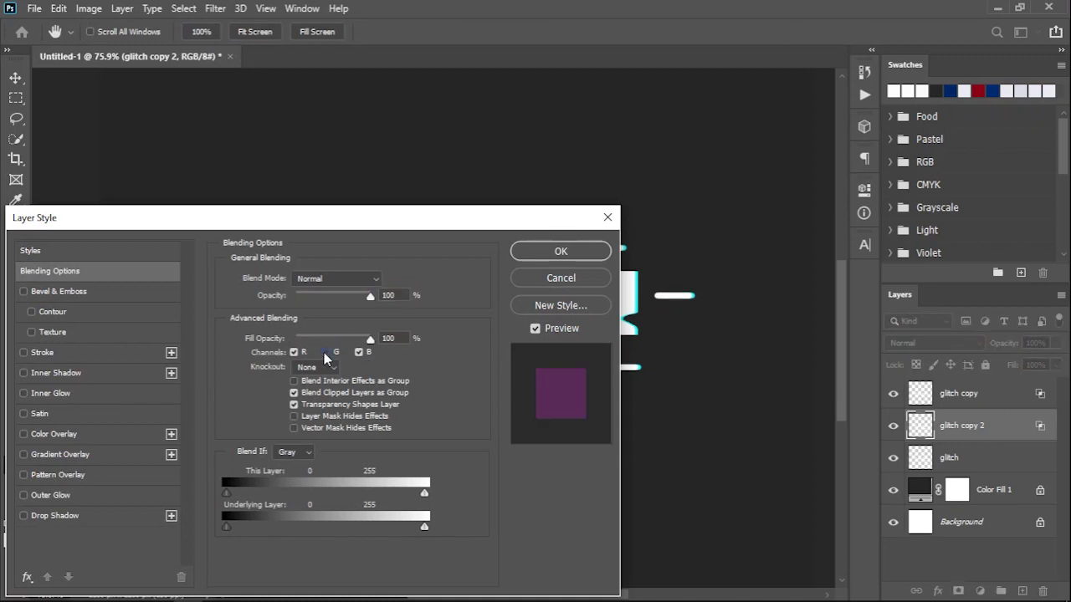
left_click(542, 251)
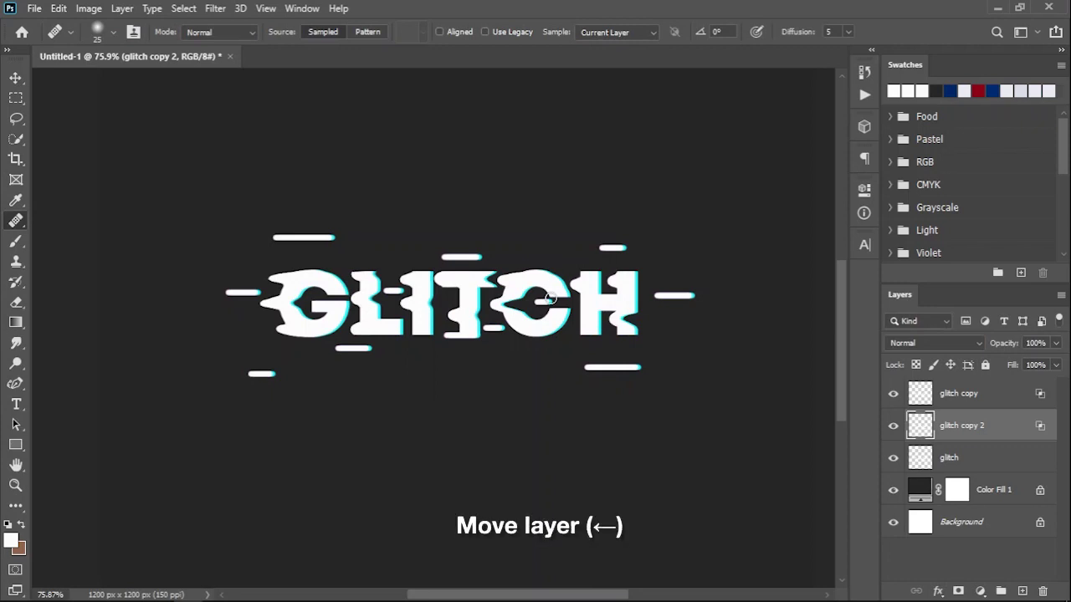
key("v")
key("Left")
key("Left")
key("Left")
key("Left")
key("Left")
key("Left")
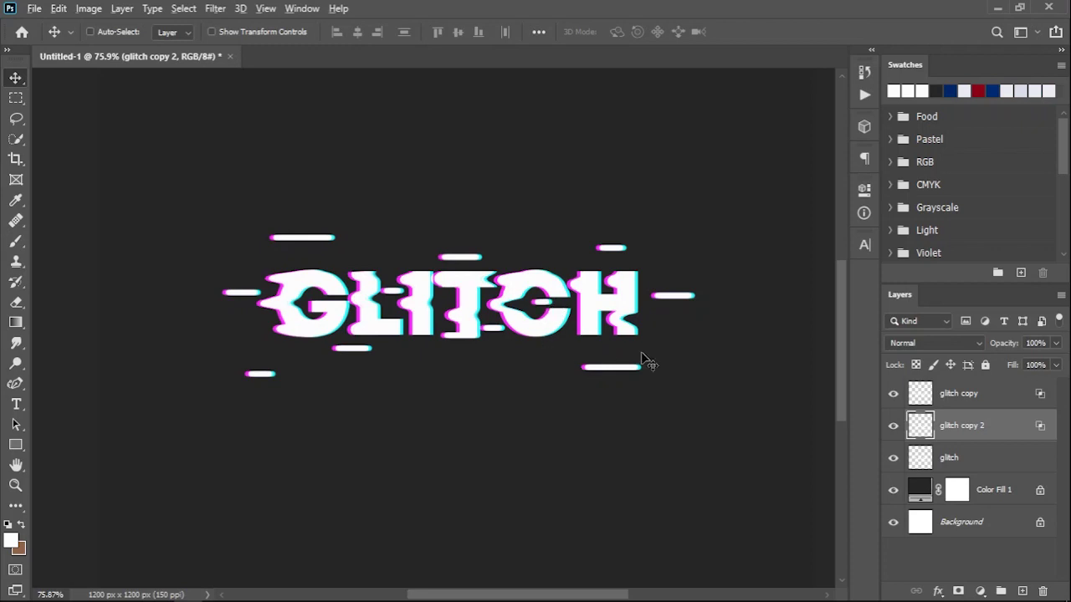
scroll(642, 358, "up", 2)
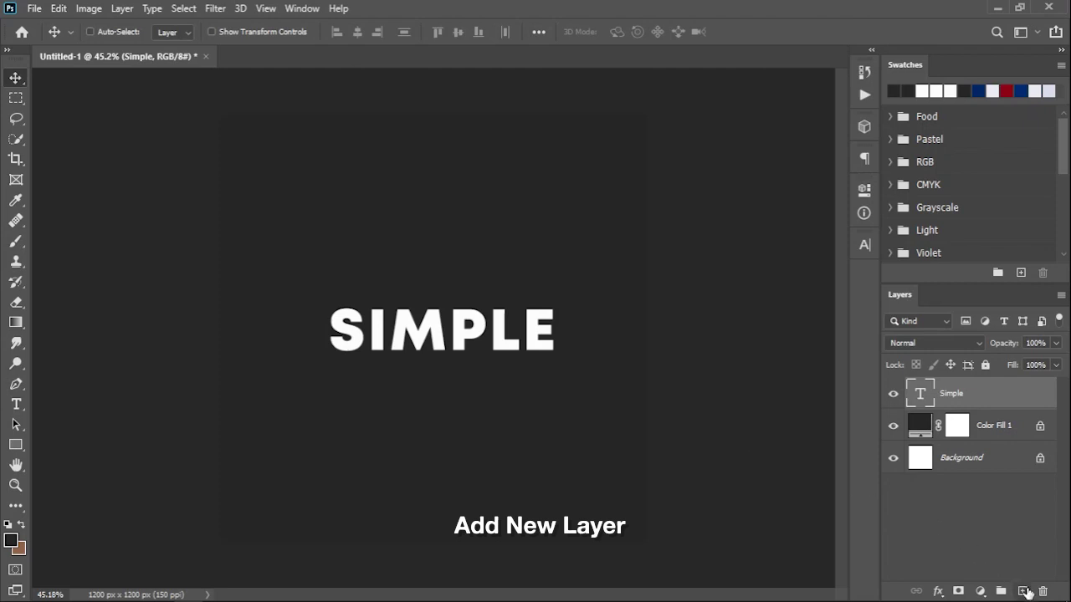
- Add a new empty layer above the Simple text and set the foreground to dark grey 252525
left_click(1024, 592)
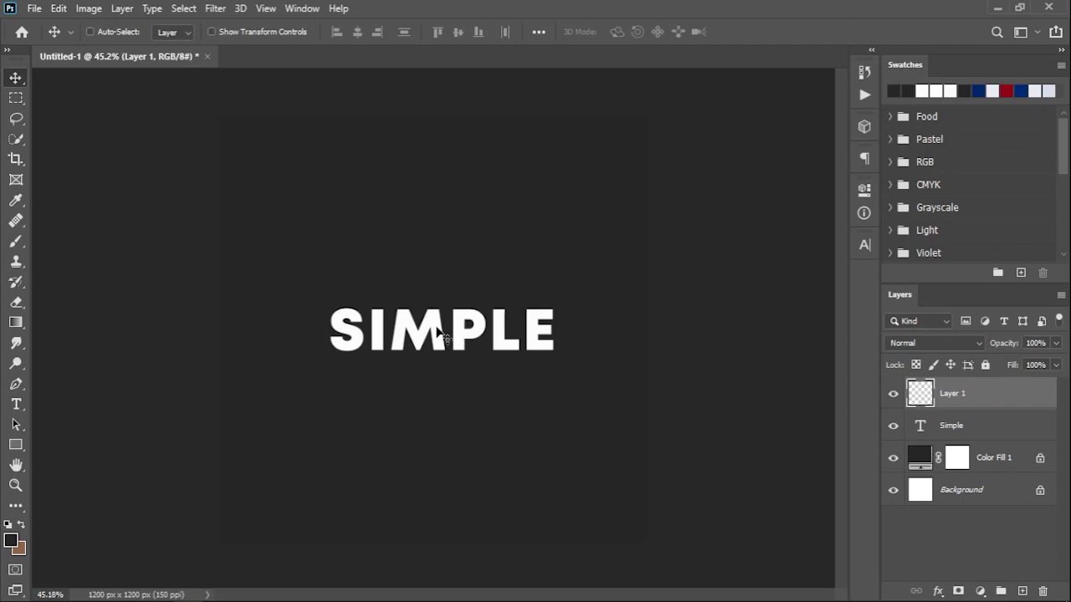
left_click(16, 285)
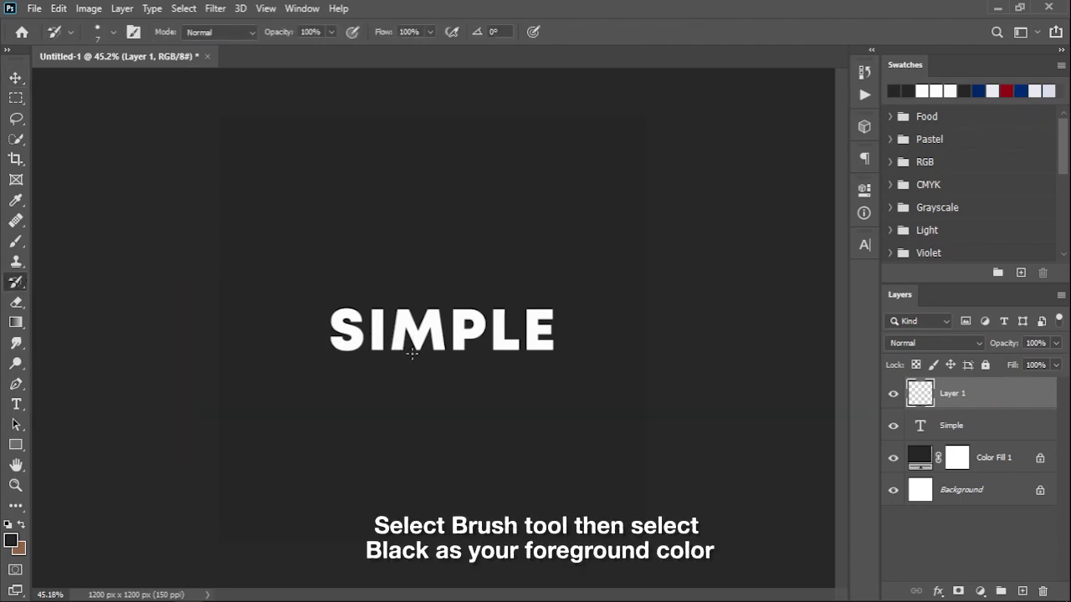
scroll(412, 353, "up", 3)
scroll(412, 353, "up", 3)
scroll(412, 354, "up", 2)
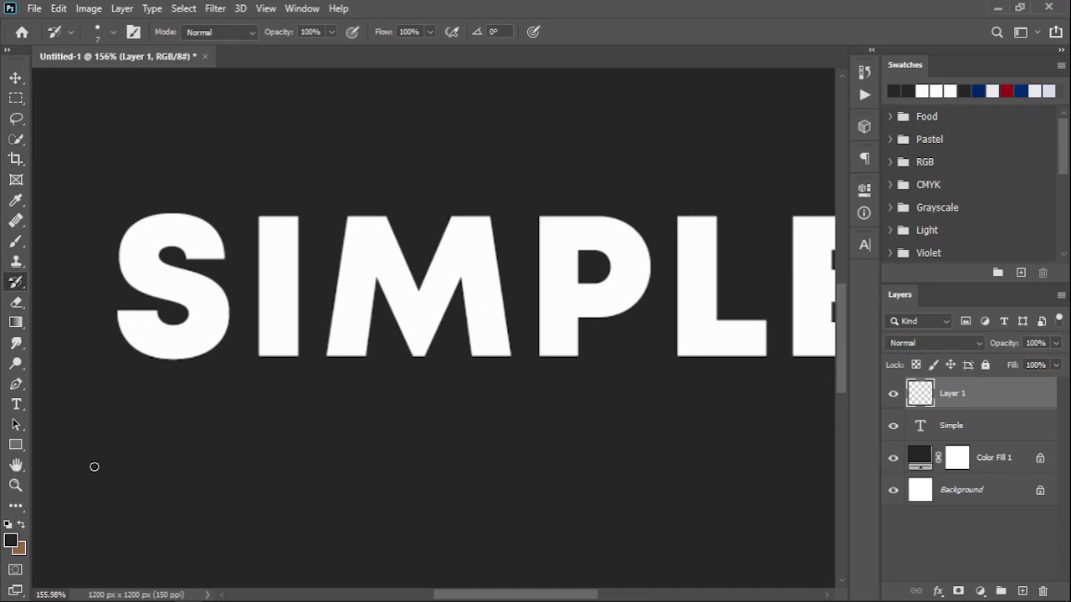
left_click(12, 542)
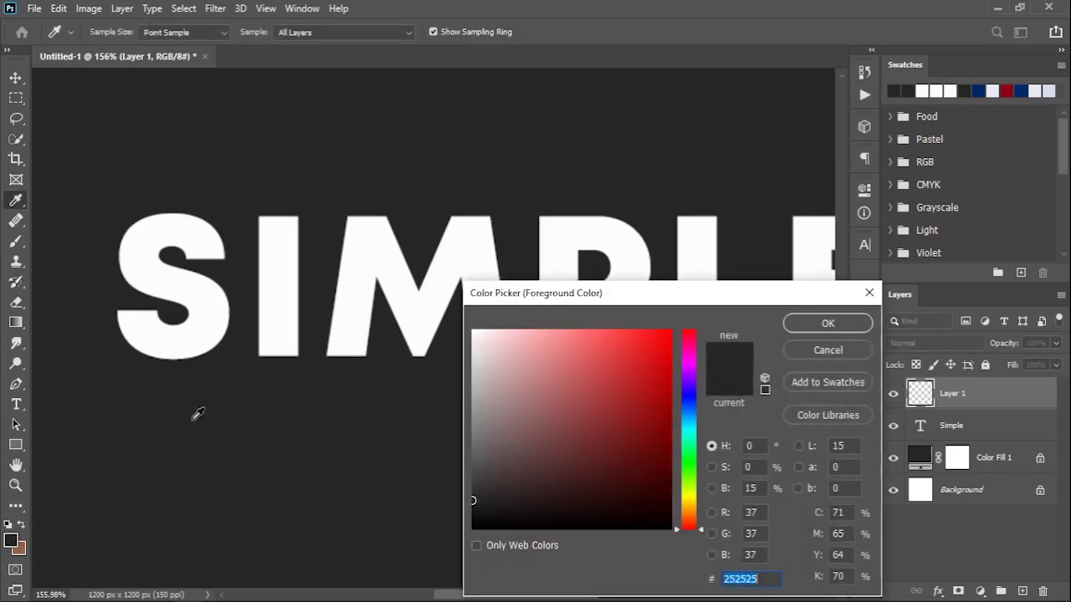
left_click(812, 329)
scroll(156, 300, "up", 2)
scroll(156, 299, "up", 1)
- Start a Pen path with curved anchors along the top curl of the S
left_click_drag(143, 269, 423, 307)
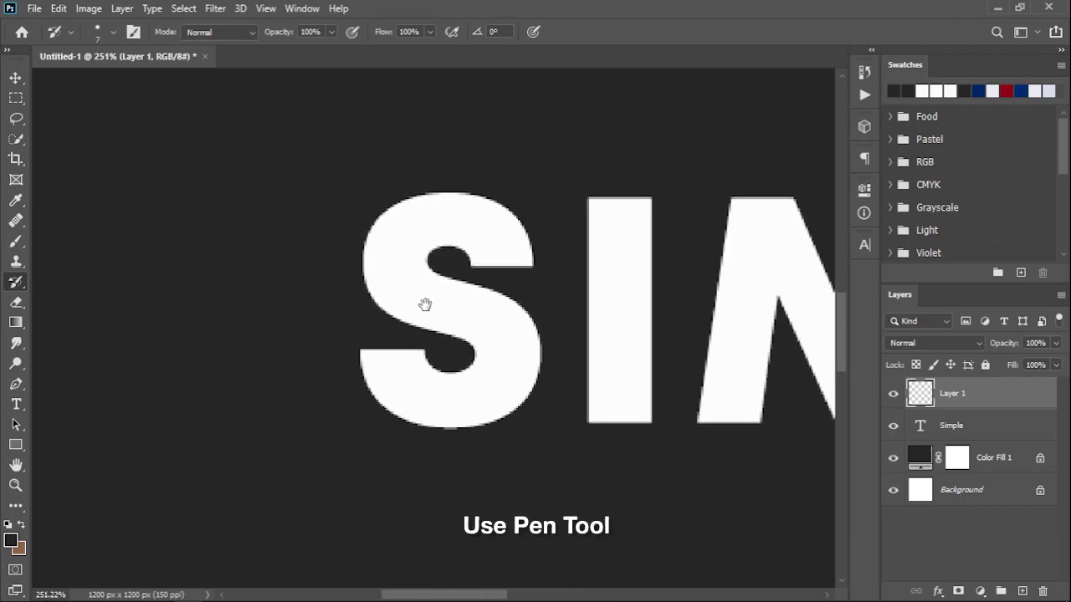
scroll(432, 262, "up", 2)
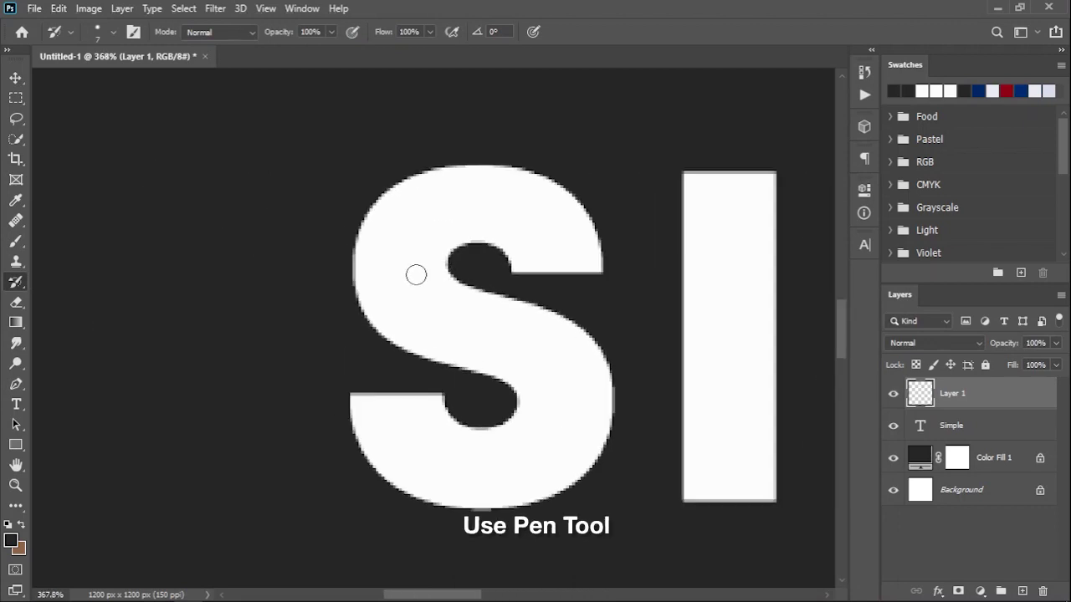
left_click(19, 387)
scroll(519, 264, "up", 3)
scroll(570, 285, "up", 3)
scroll(535, 287, "up", 3)
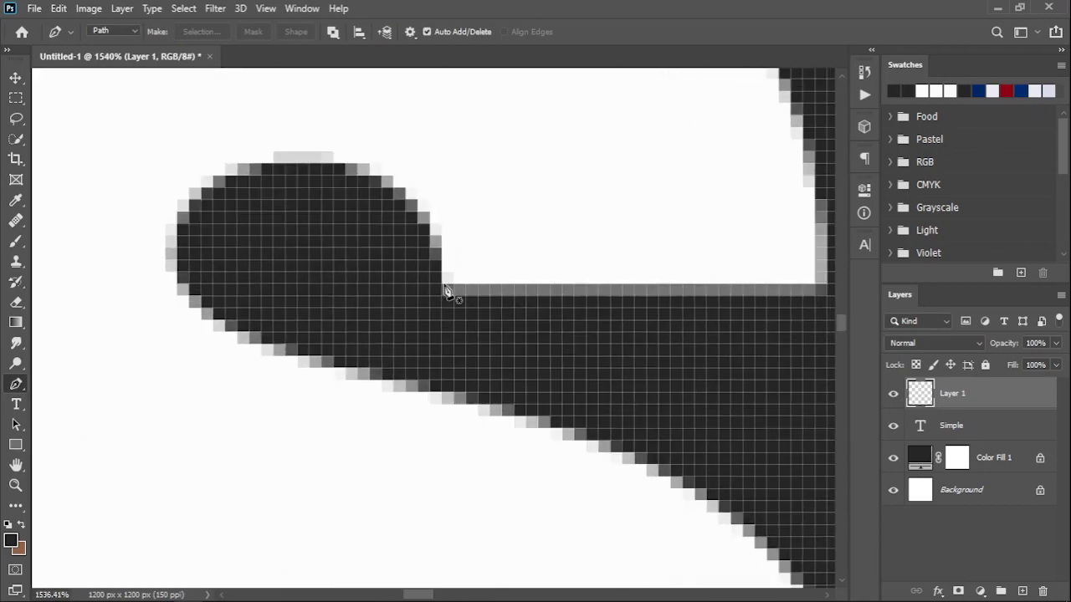
left_click_drag(466, 259, 578, 400)
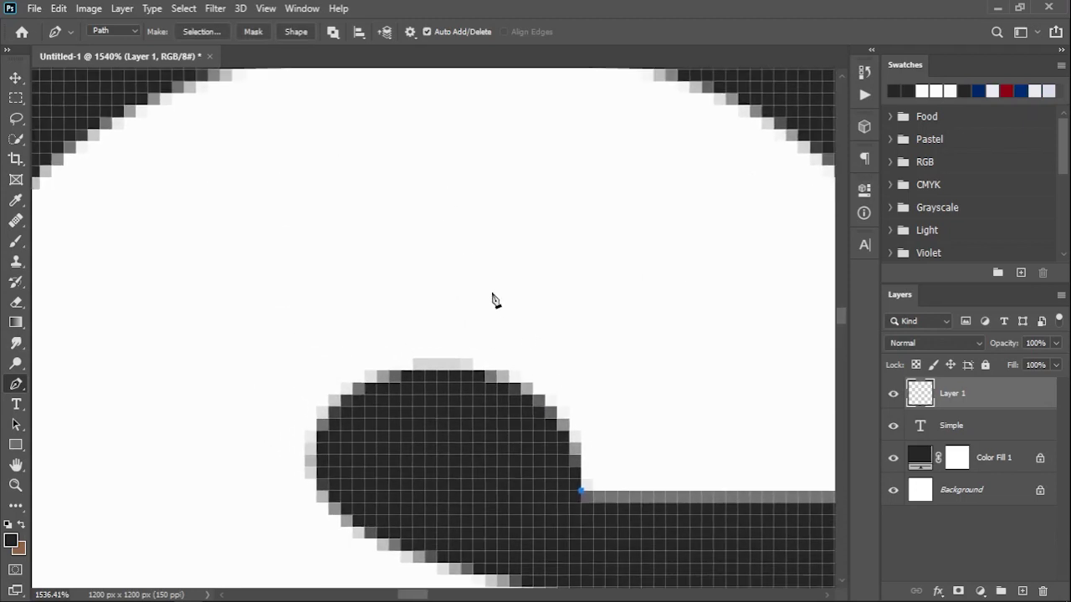
mouse_move(400, 190)
left_mouse_down()
mouse_move(249, 85)
mouse_move(227, 153)
left_mouse_up()
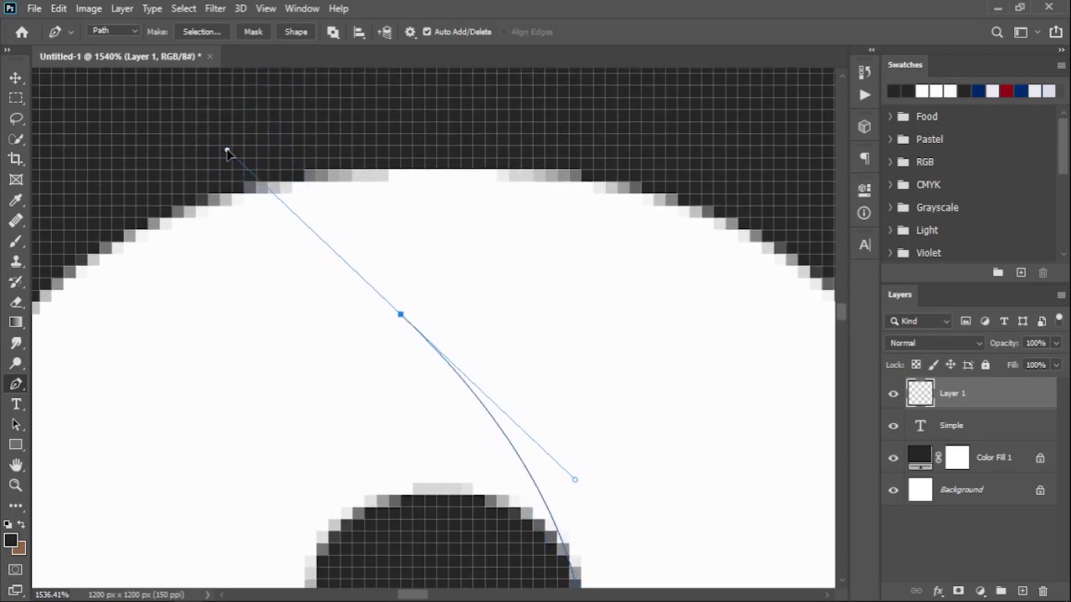
left_click_drag(227, 152, 172, 119)
- Complete the fold-shaped path around the S's upper curl and bring up its options
scroll(176, 121, "down", 3)
left_click_drag(376, 160, 393, 371)
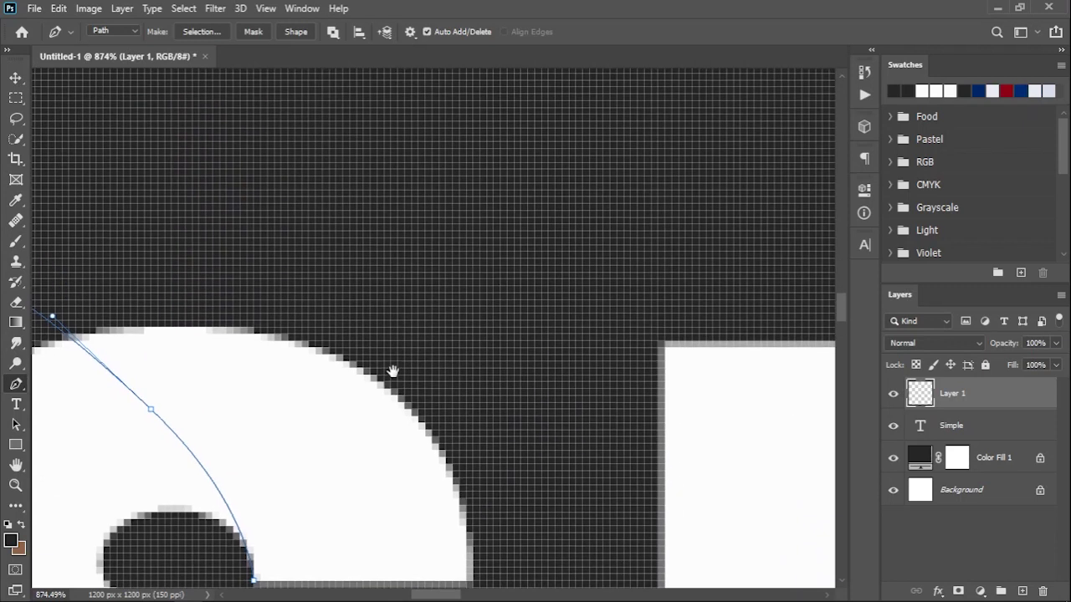
left_click(449, 274)
scroll(547, 377, "down", 5)
left_click_drag(544, 442, 421, 441)
left_click(248, 414)
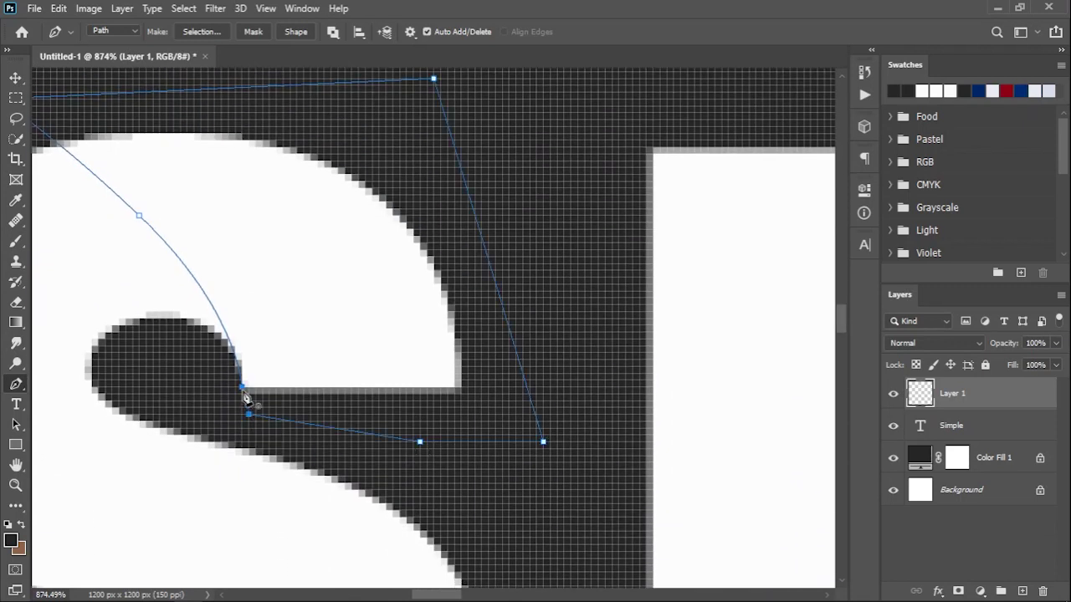
mouse_move(155, 327)
left_mouse_down()
mouse_move(435, 268)
mouse_move(555, 291)
left_mouse_up()
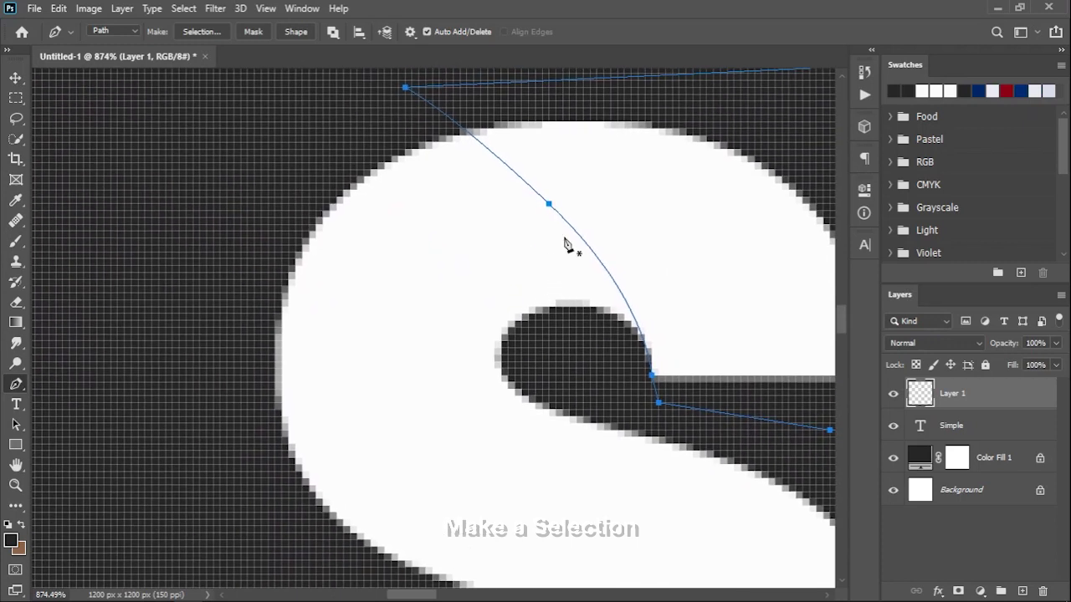
right_click(608, 213)
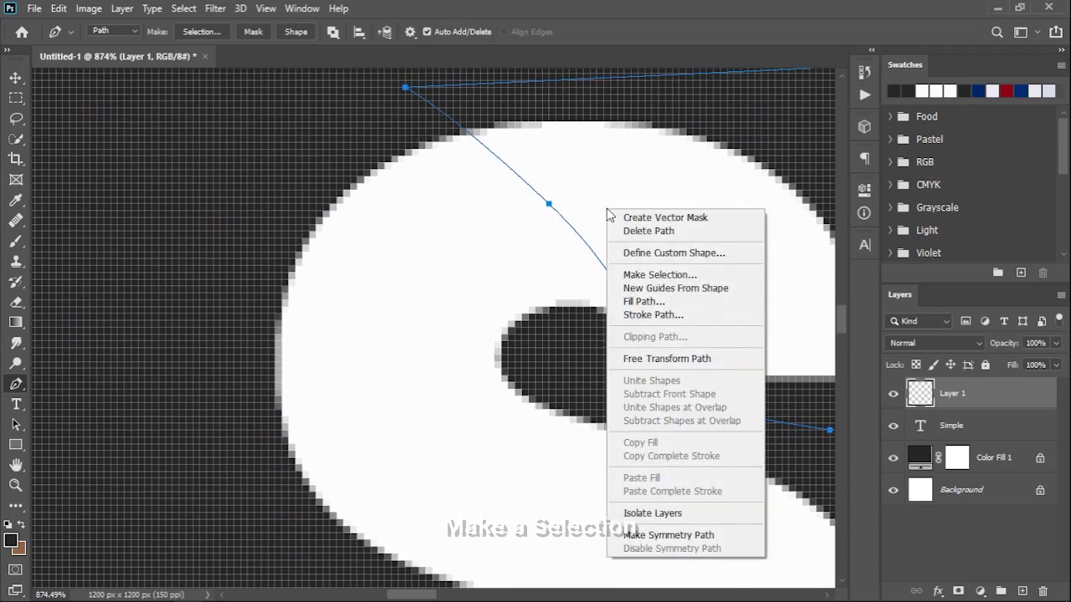
- Turn the path into a selection, paint soft grey Soft Round shading inside, and deselect
left_click(634, 274)
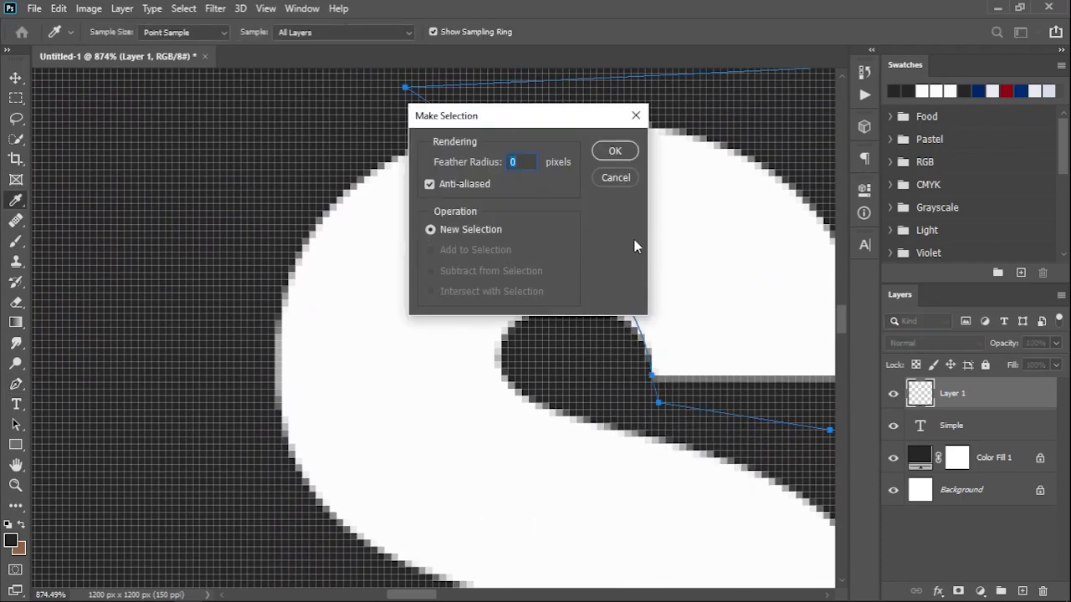
left_click(615, 152)
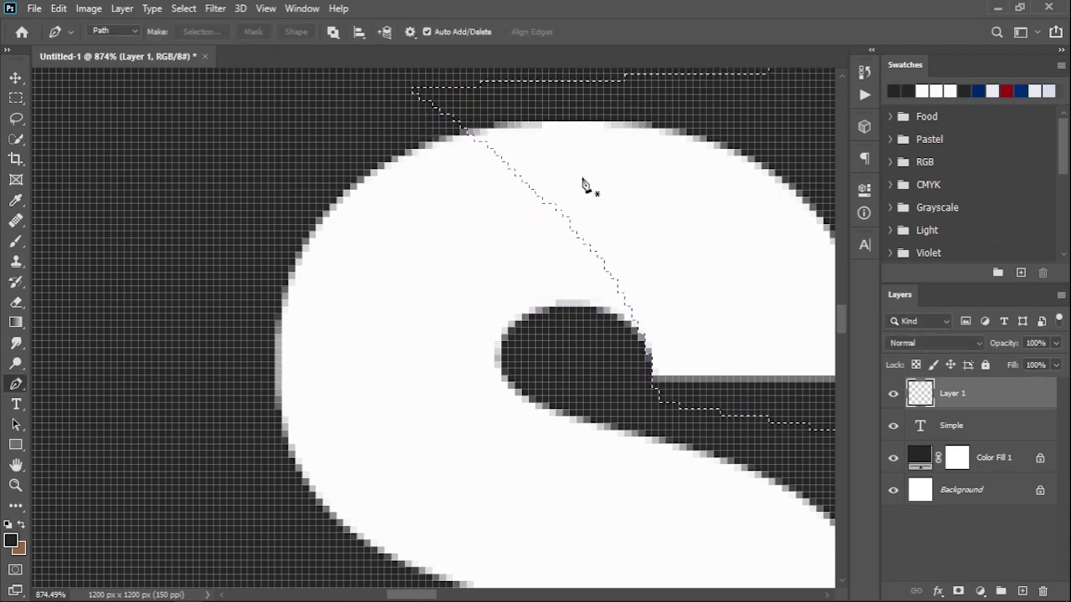
key("b")
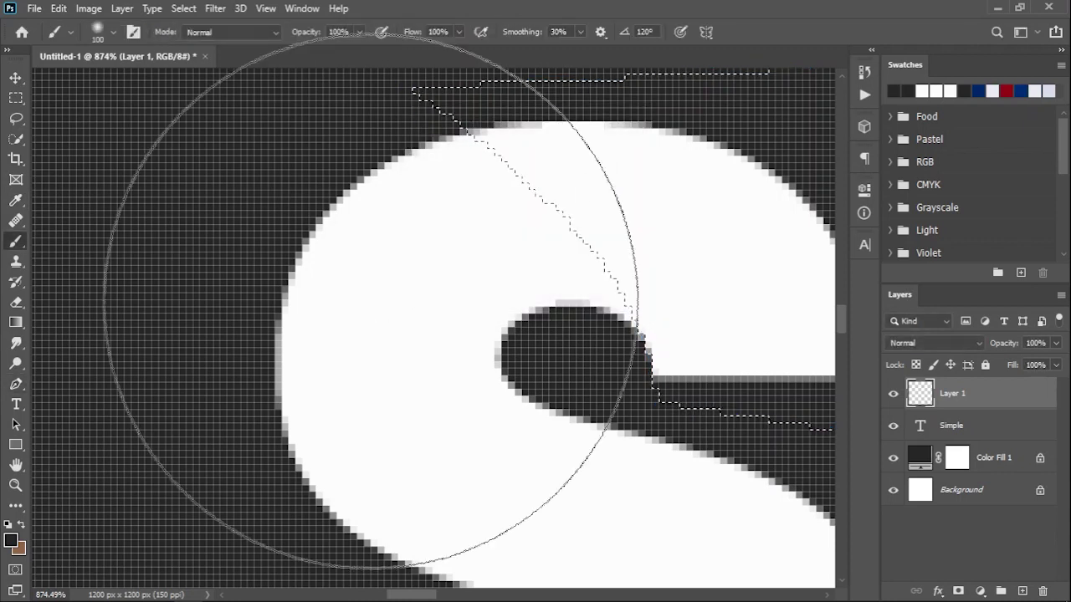
key("bracketleft")
key("bracketleft")
key("bracketleft")
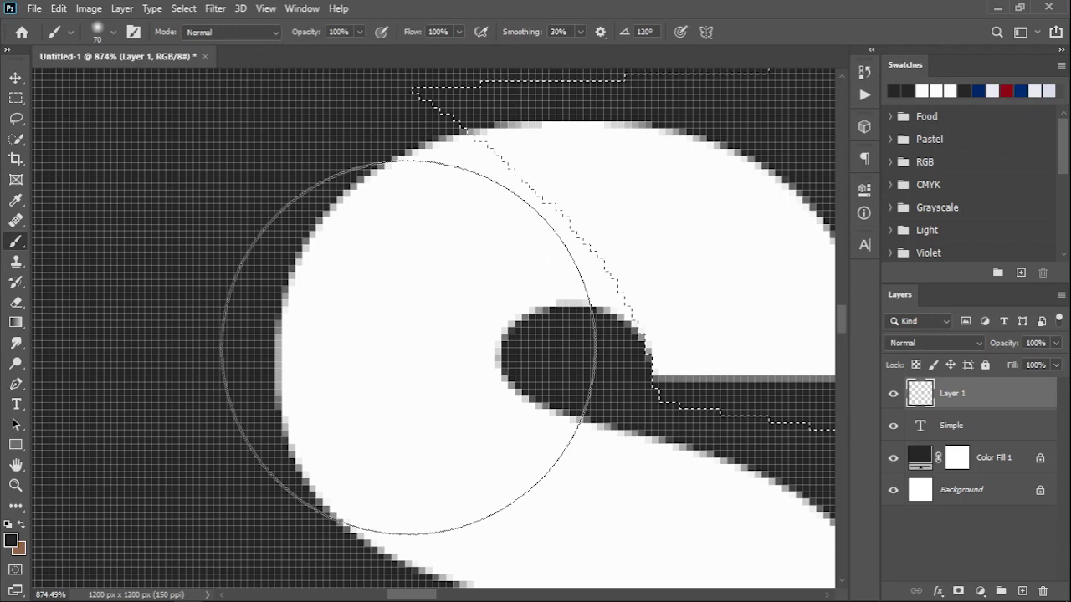
right_click(408, 347)
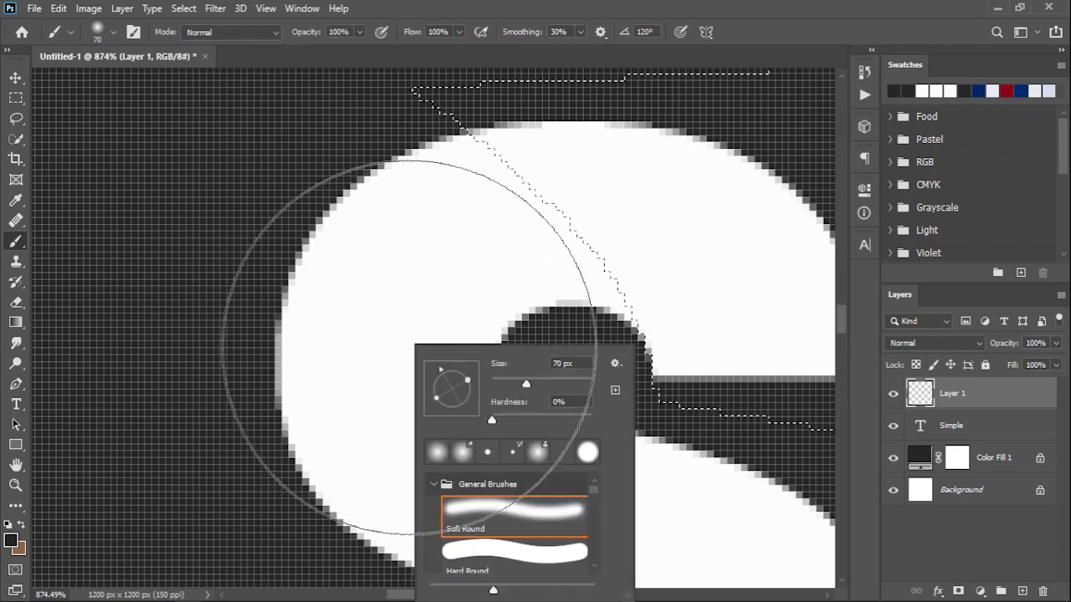
left_click_drag(404, 347, 398, 347)
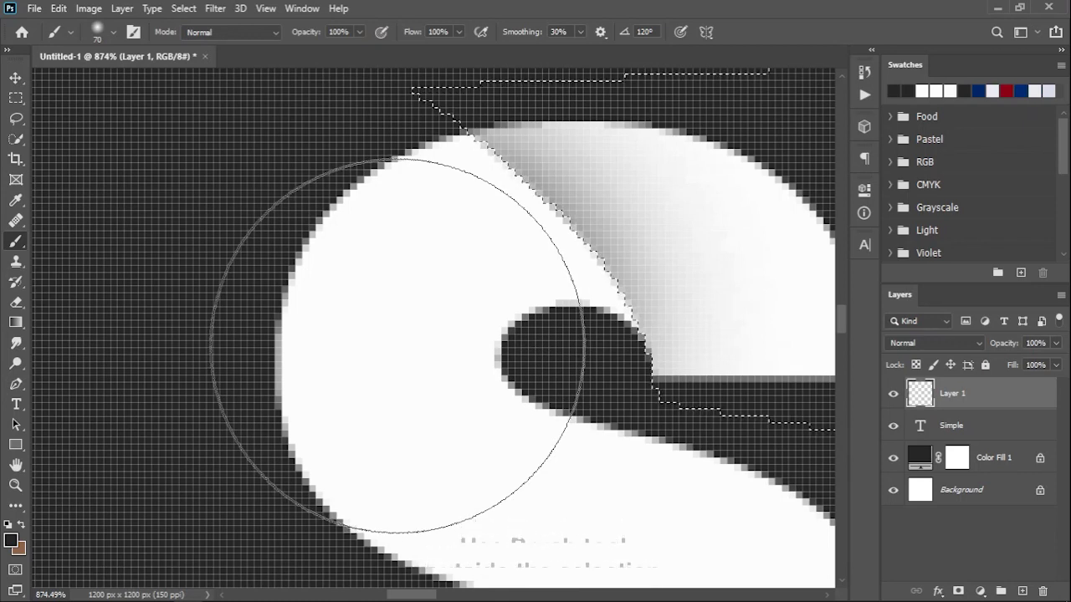
key("v")
key("ctrl+d")
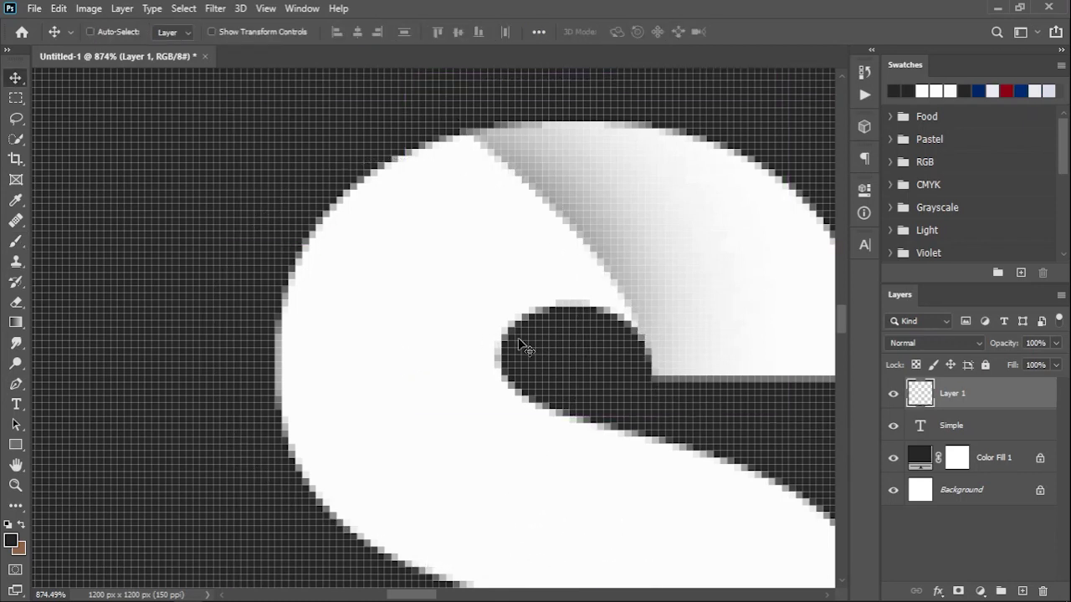
left_click_drag(600, 342, 132, 220)
- Marquee the lower part of the I and brush a soft grey shadow across it
scroll(251, 276, "down", 3)
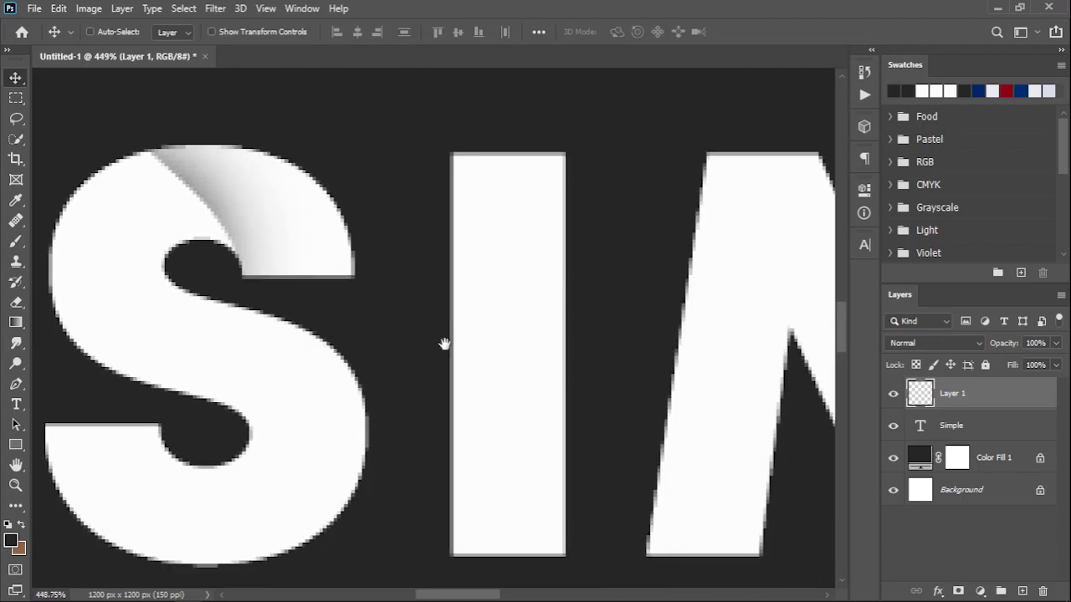
left_click_drag(458, 343, 377, 316)
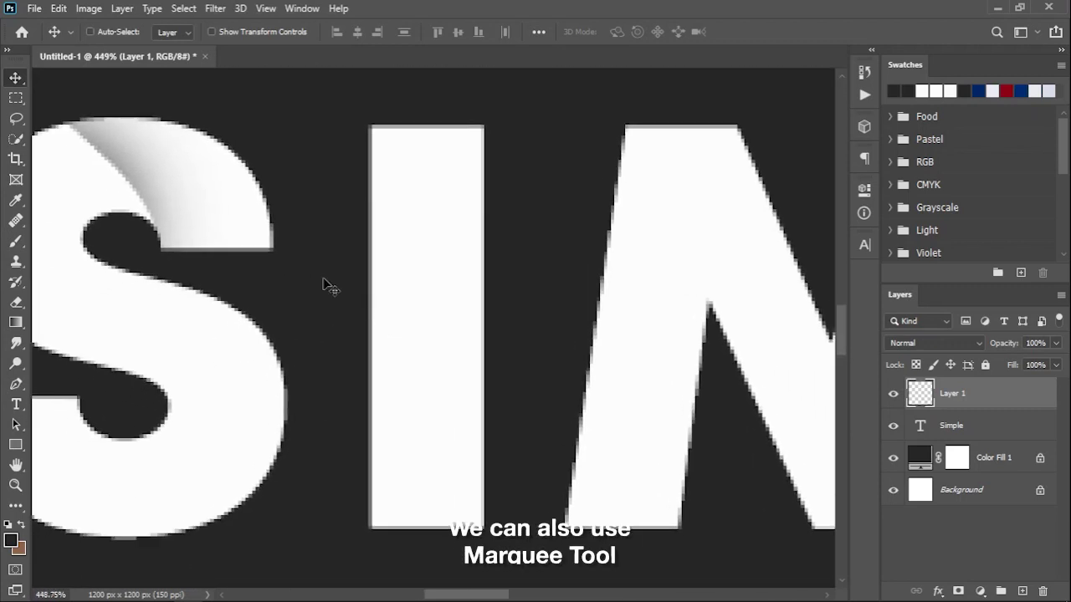
left_click(17, 101)
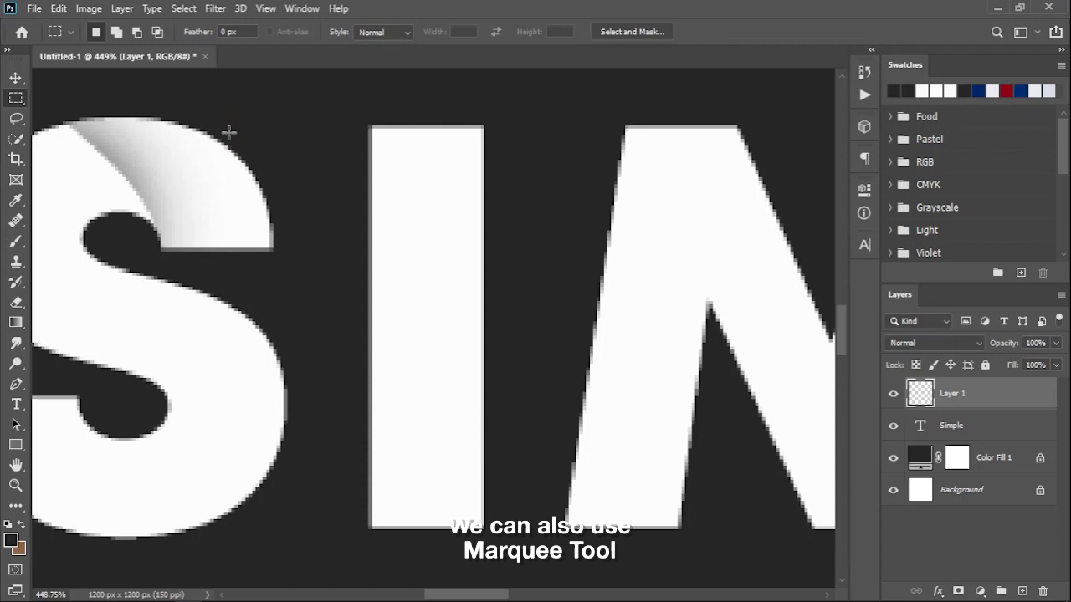
scroll(348, 157, "up", 2)
scroll(494, 190, "up", 1)
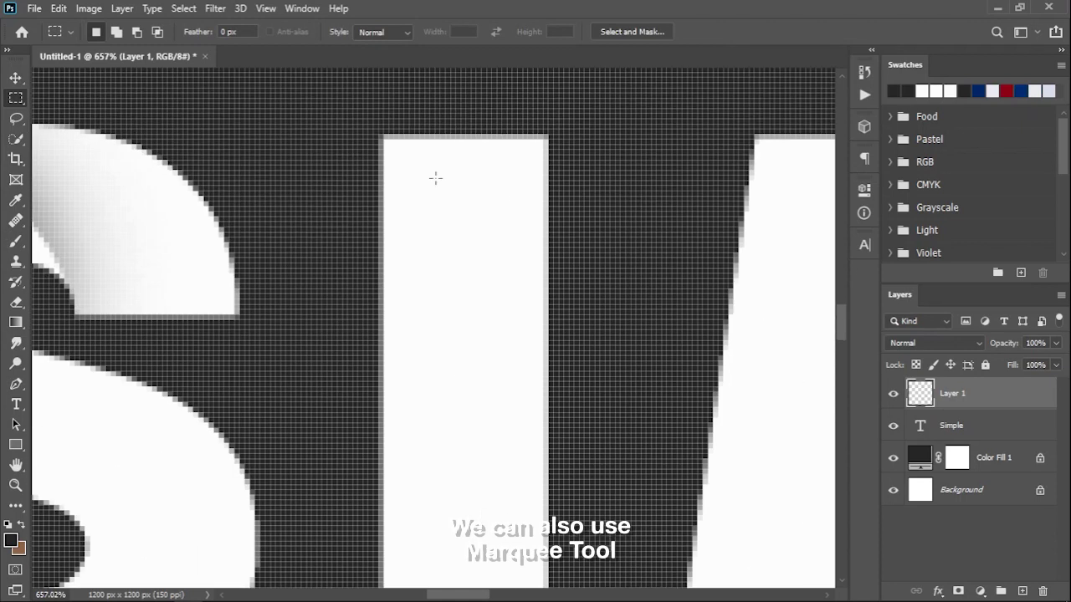
scroll(432, 218, "down", 1)
scroll(419, 266, "down", 3)
mouse_move(295, 334)
left_mouse_down()
mouse_move(471, 452)
mouse_move(577, 576)
left_mouse_up()
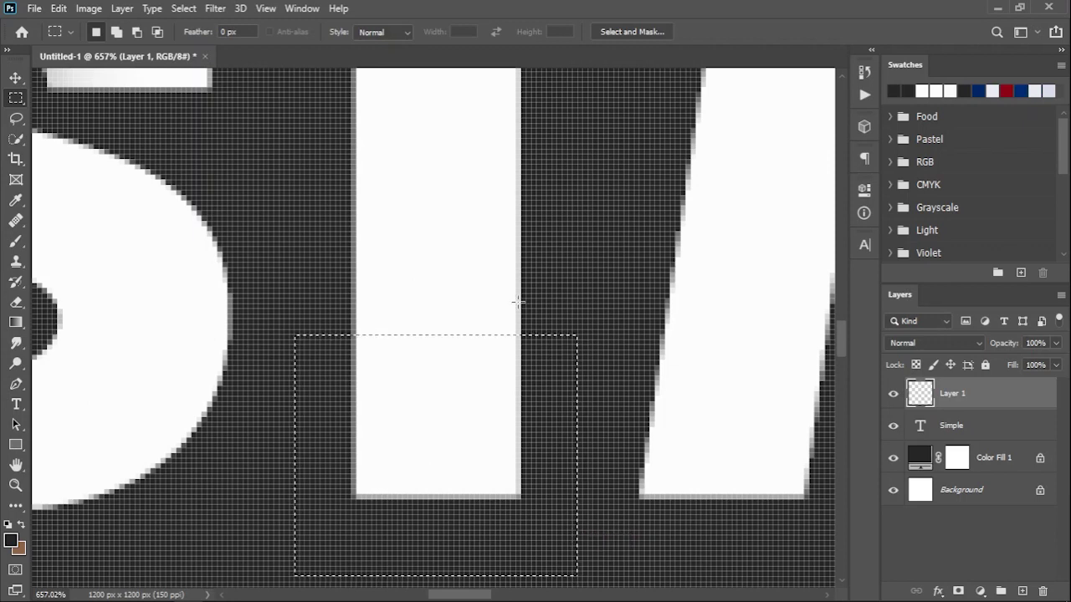
key("b")
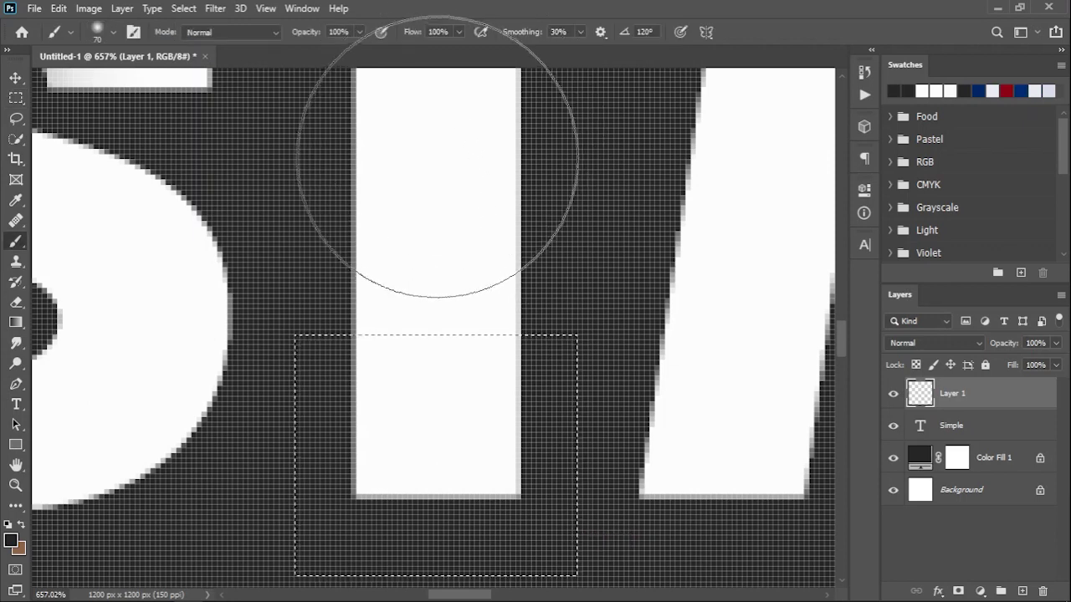
left_click_drag(439, 159, 445, 140)
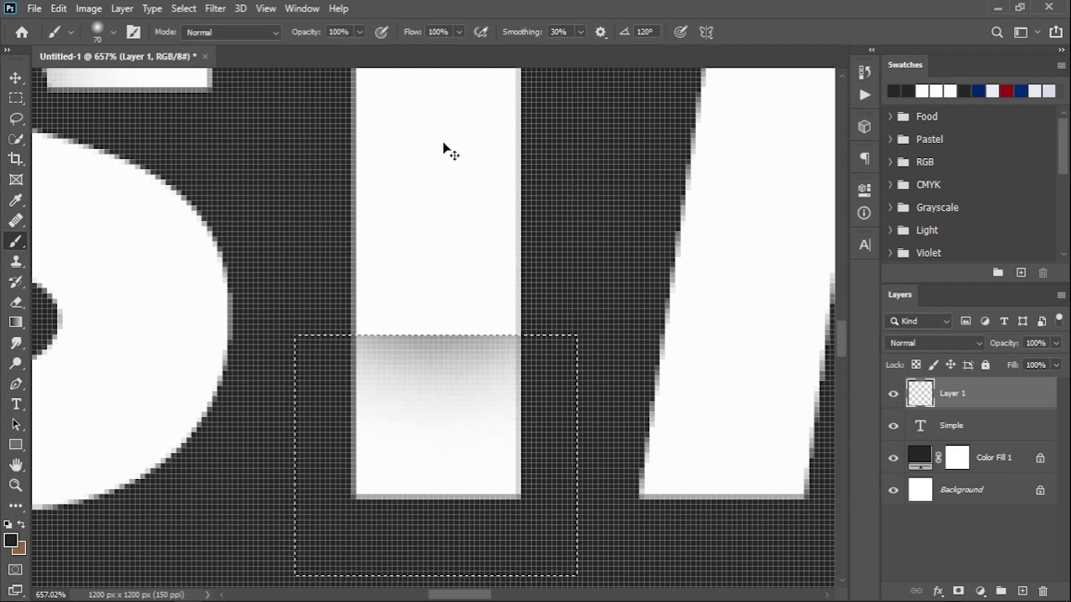
left_click_drag(671, 230, 261, 451)
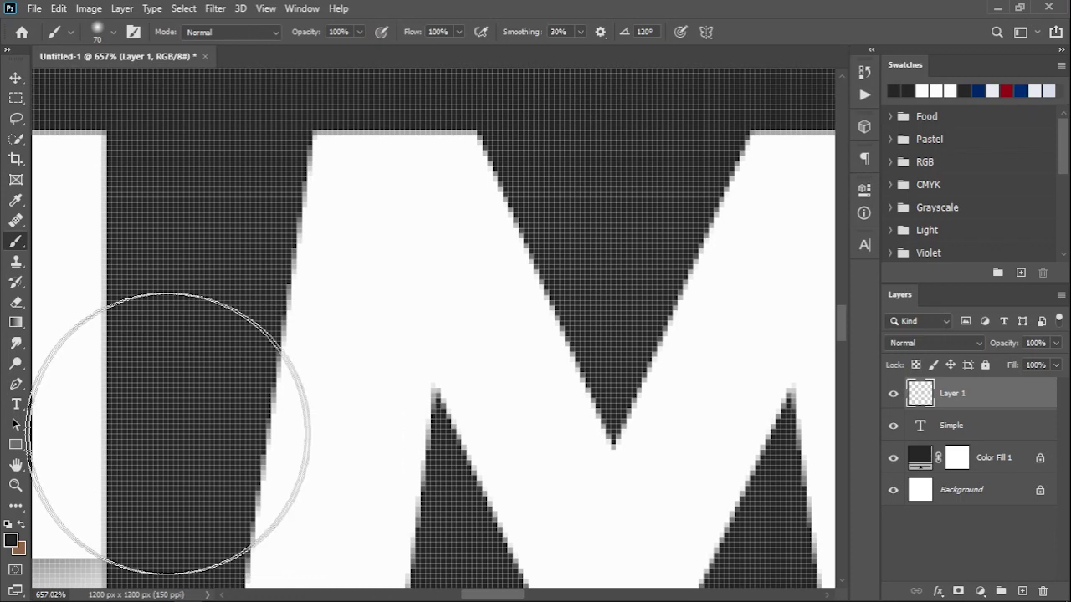
- Trace two fold-shaped Pen paths over the strokes of the M
left_click(16, 384)
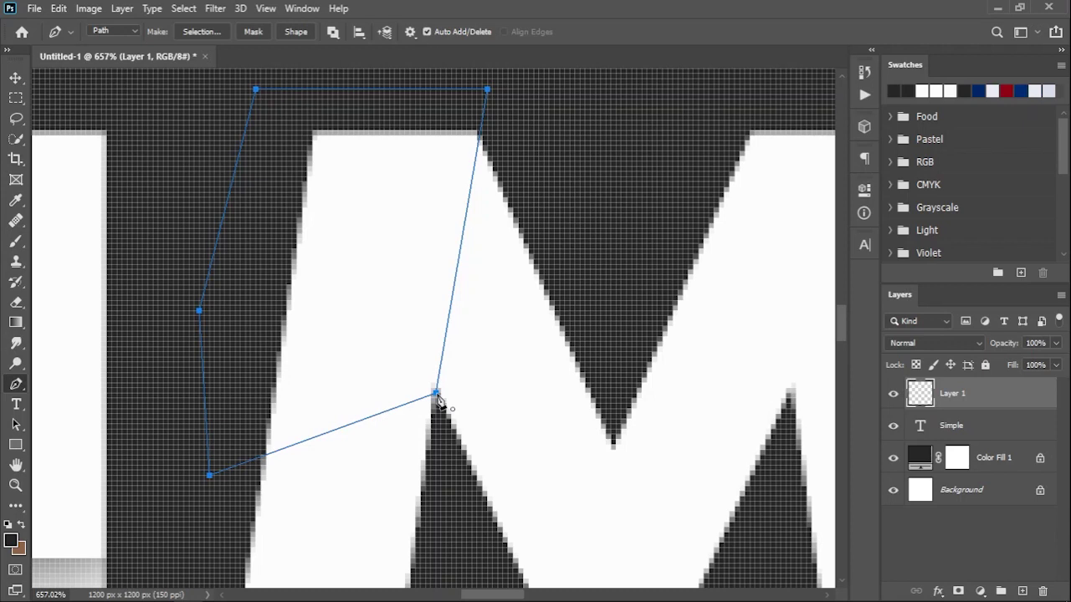
left_click_drag(437, 400, 381, 194)
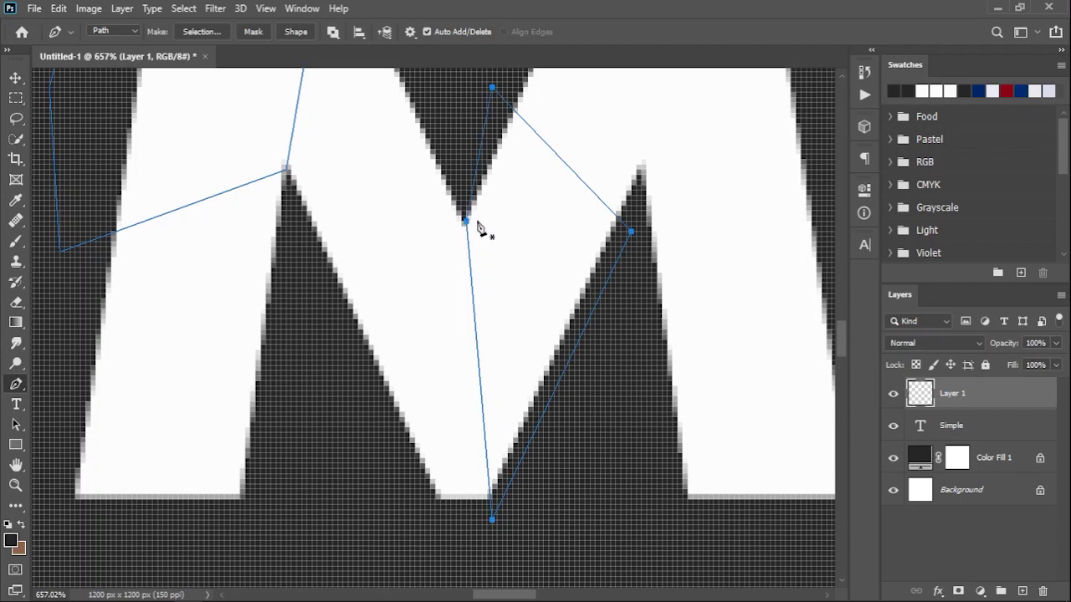
scroll(435, 192, "down", 2)
scroll(446, 298, "down", 2)
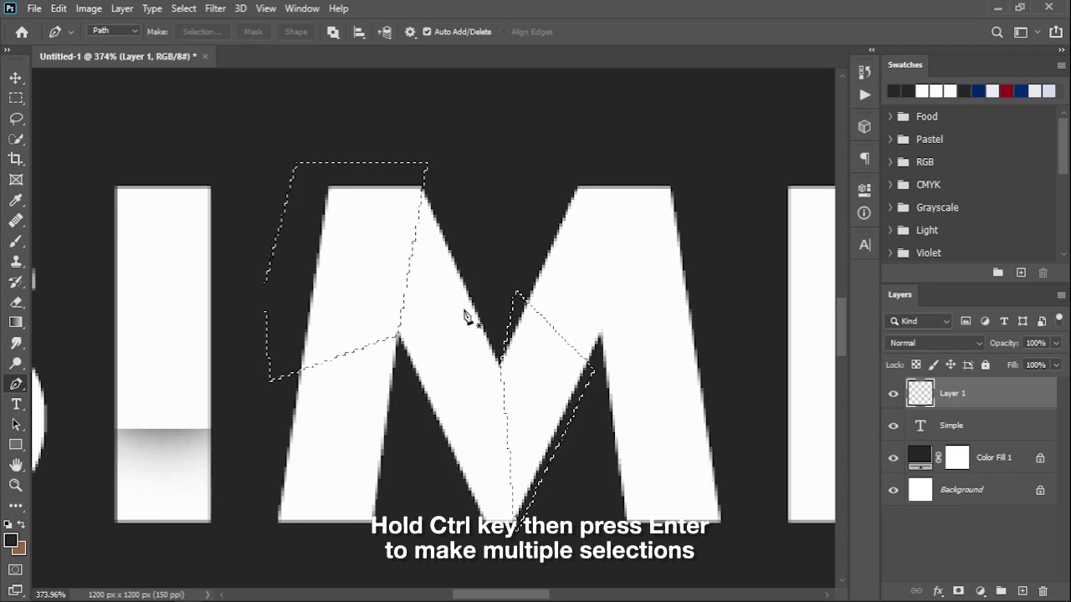
key("b")
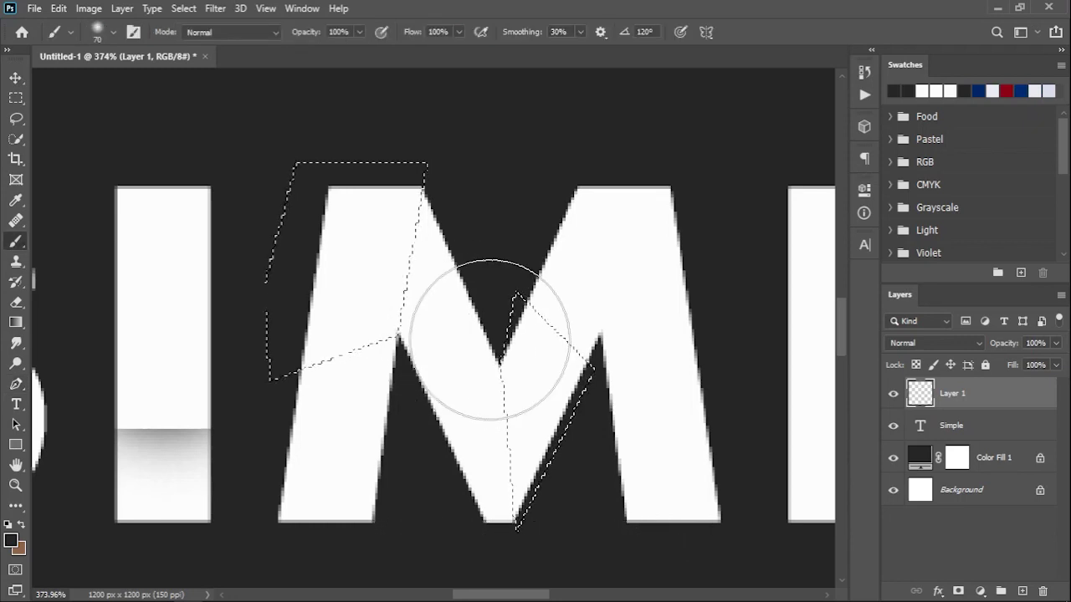
- Paint soft grey shadows in both M fold selections with a 60 px brush, then deselect
key("bracketleft")
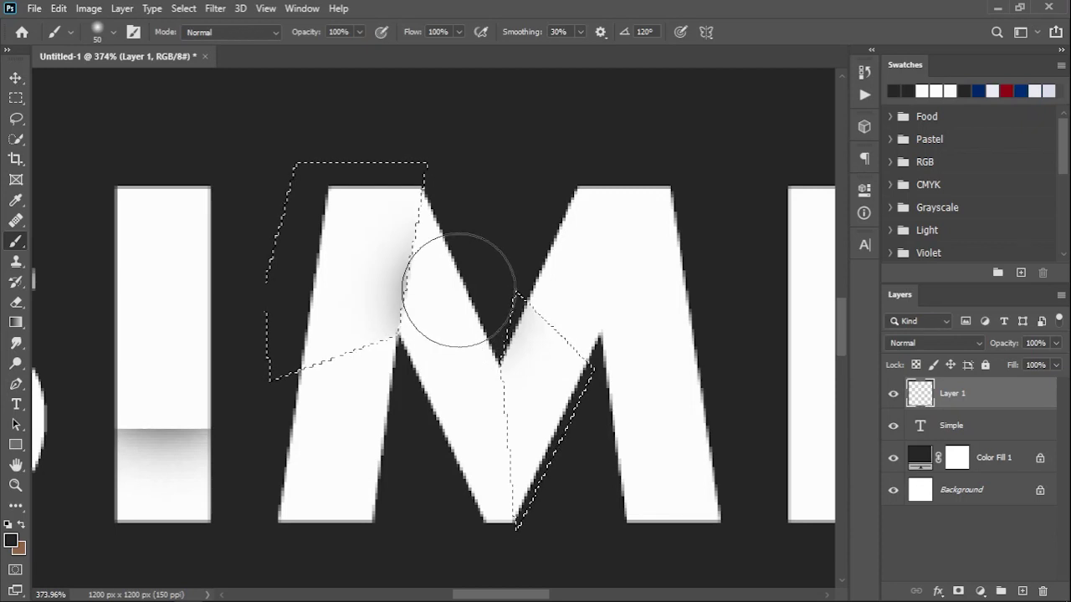
left_click_drag(459, 290, 464, 247)
left_click_drag(440, 382, 430, 411)
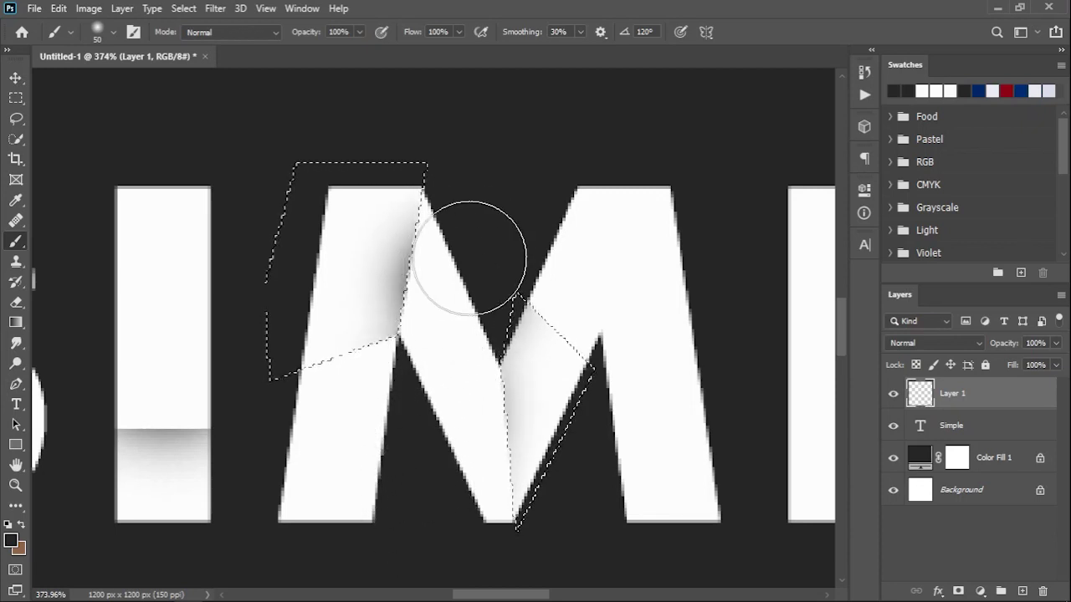
left_click_drag(474, 226, 477, 210)
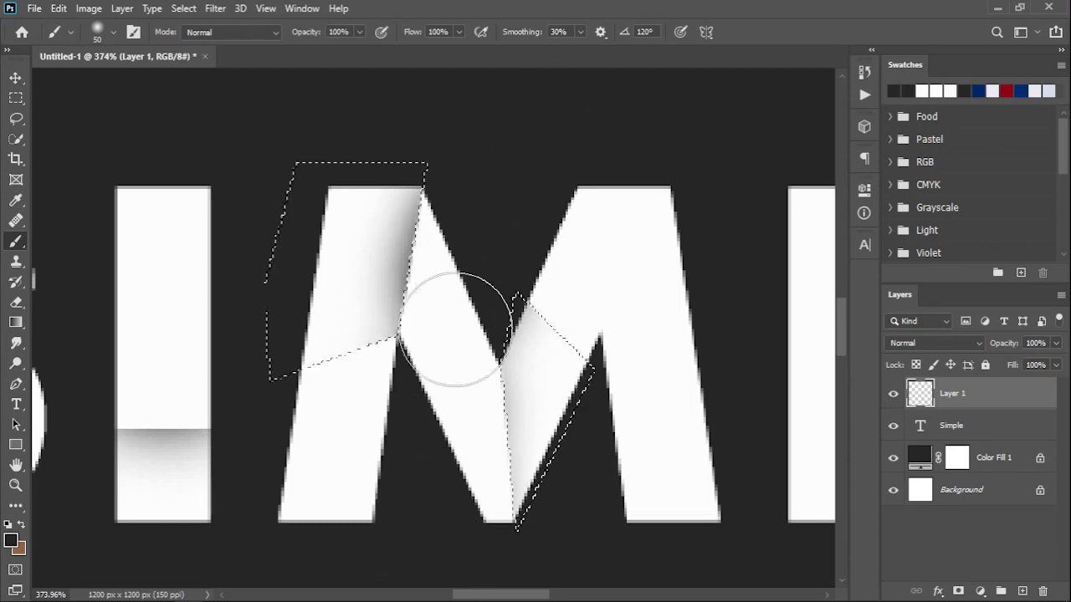
key("ctrl+d")
scroll(425, 447, "down", 5)
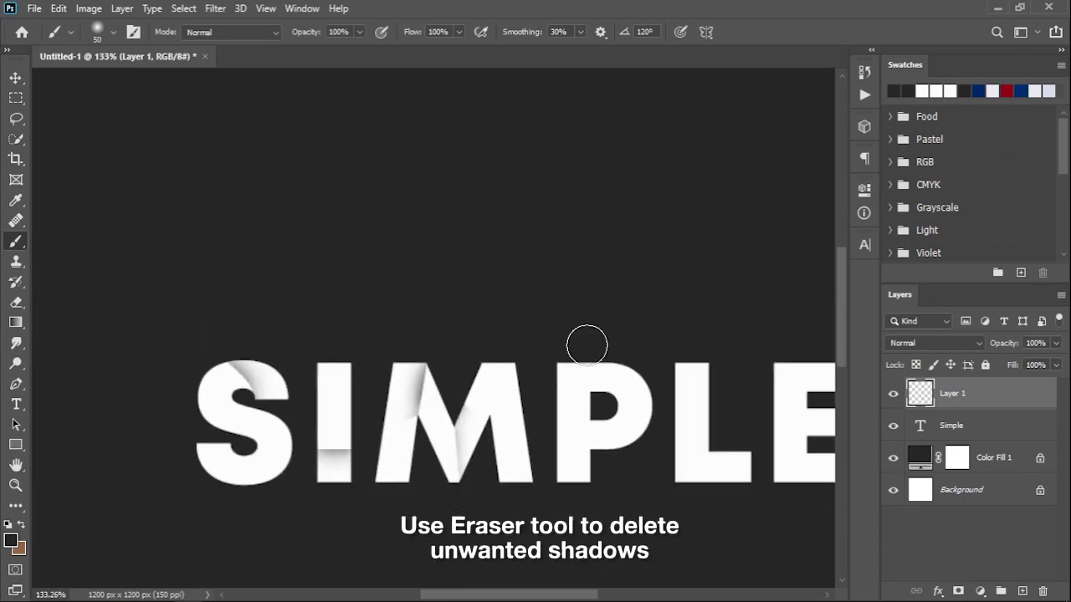
scroll(370, 430, "up", 2)
scroll(407, 435, "up", 2)
scroll(406, 435, "up", 2)
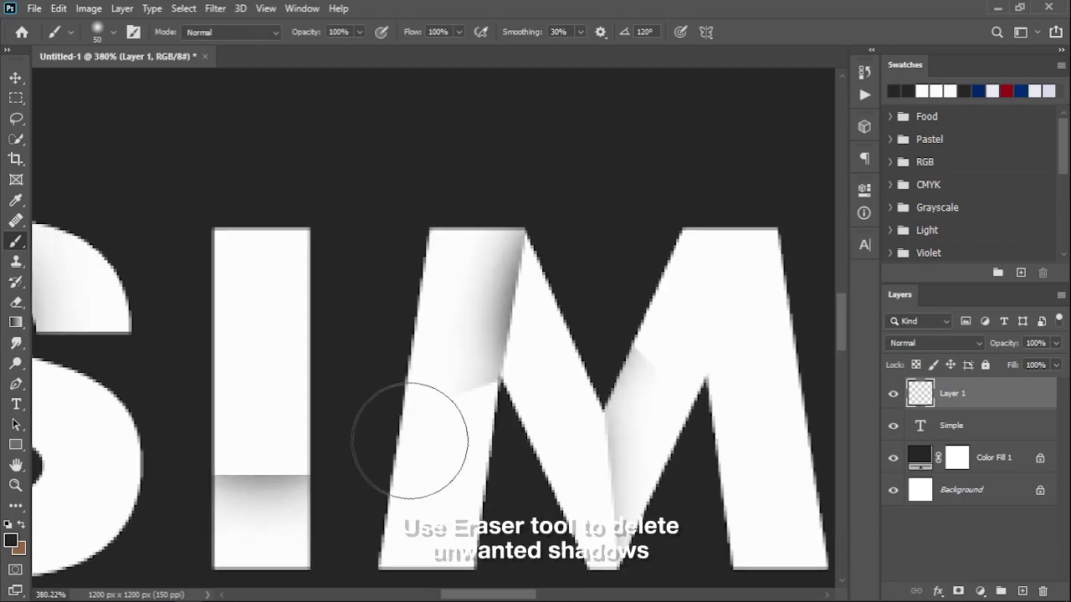
- Erase stray shading around the M with a 35 px eraser
key("e")
key("bracketleft")
key("bracketleft")
key("bracketleft")
key("bracketleft")
key("bracketleft")
key("bracketleft")
key("bracketleft")
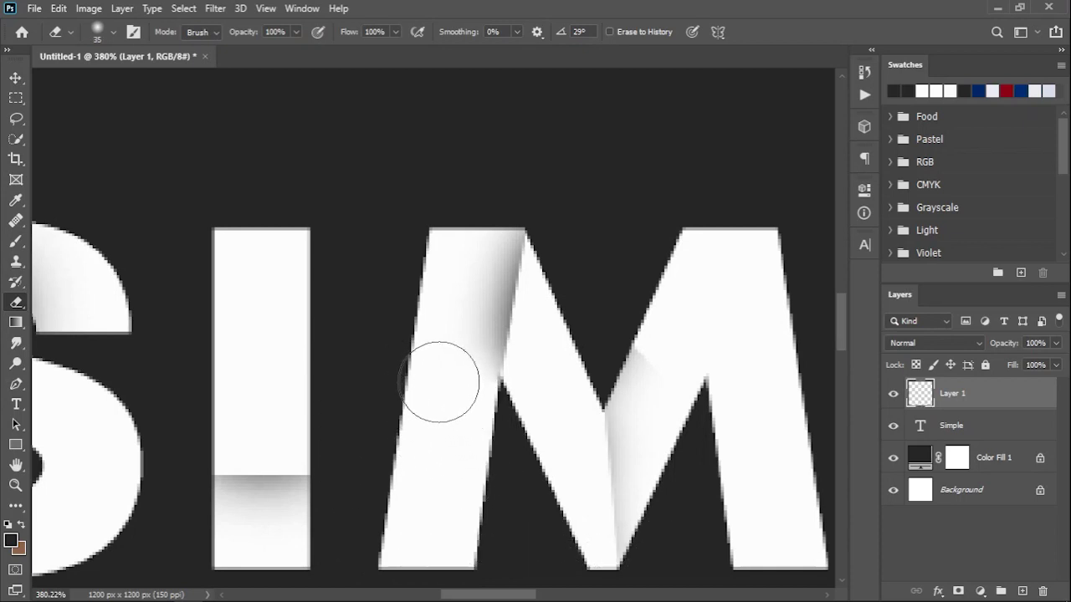
left_click_drag(512, 457, 385, 457)
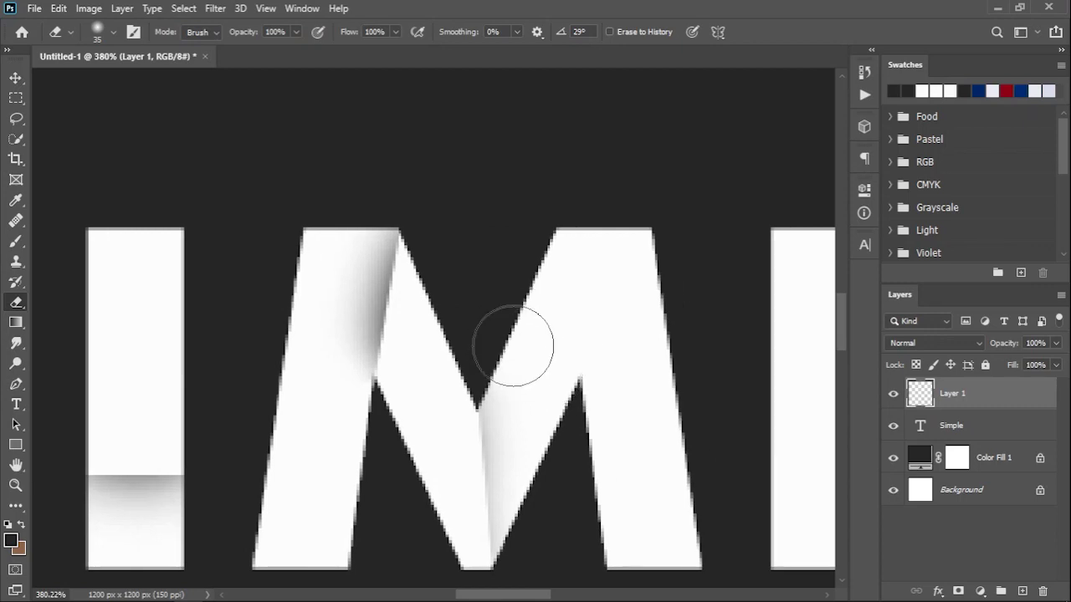
scroll(517, 346, "down", 5)
scroll(634, 346, "down", 2)
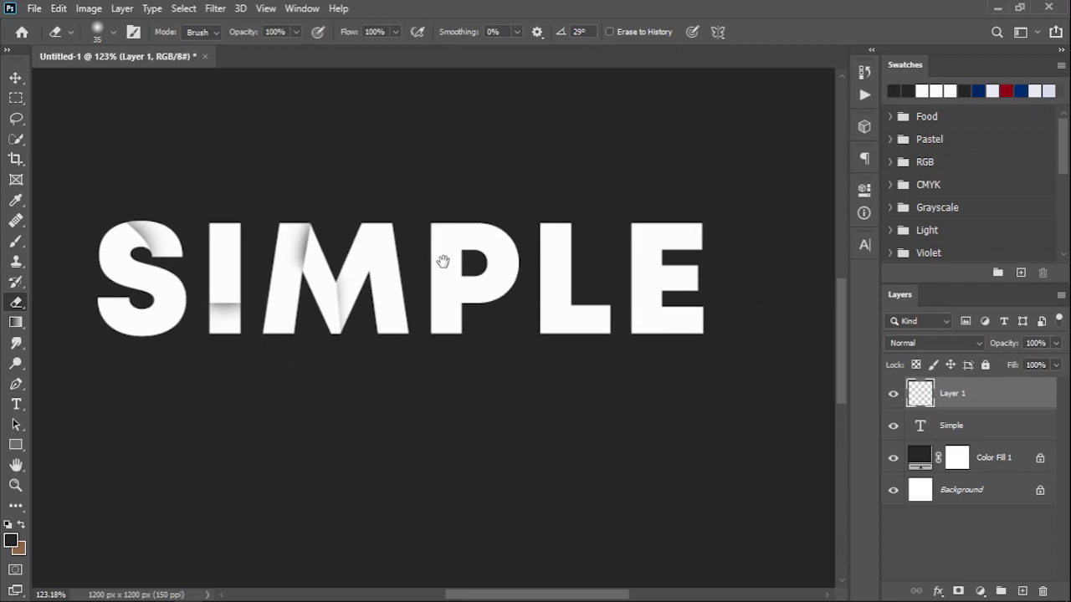
scroll(422, 371, "up", 2)
scroll(421, 371, "up", 2)
scroll(422, 370, "up", 2)
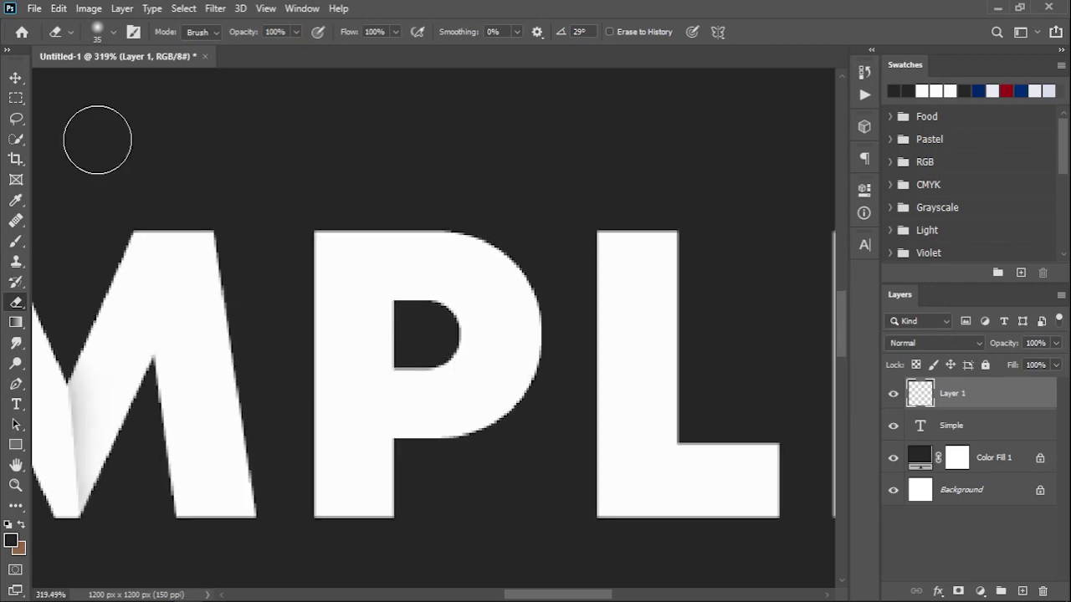
- Shade the P's left edge inside a rectangular selection using an enlarged soft brush
key("m")
left_click_drag(391, 200, 550, 456)
left_click_drag(471, 368, 466, 373)
key("b")
key("bracketright")
key("bracketright")
key("bracketright")
key("bracketright")
left_click_drag(254, 310, 258, 343)
key("ctrl+d")
- Paint a dark shadow along the L's bottom bar within a rectangular selection
left_click_drag(588, 361, 310, 311)
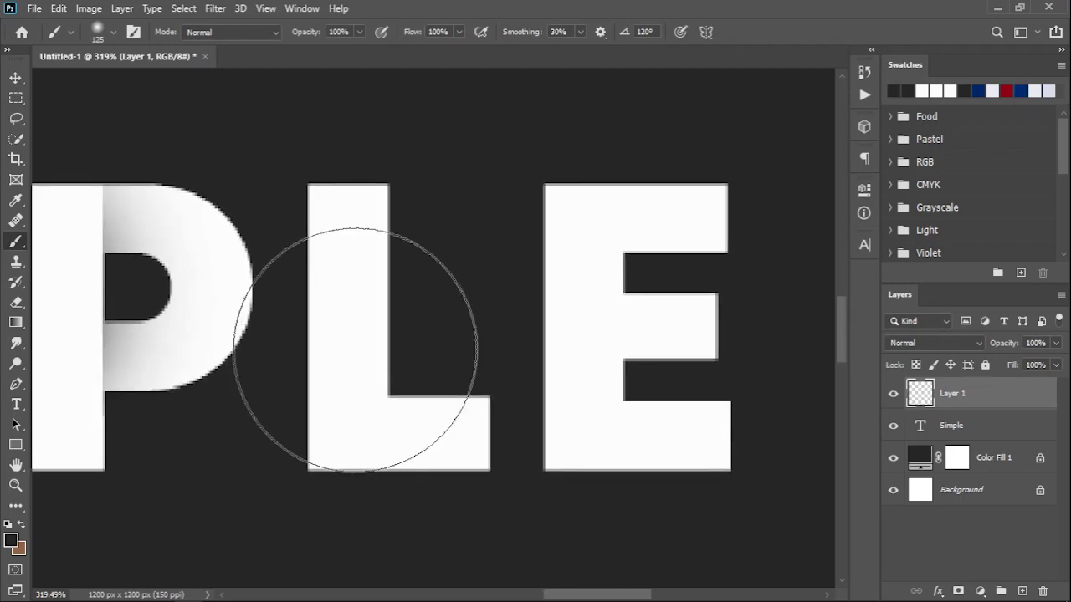
scroll(334, 360, "up", 2)
key("m")
left_click_drag(268, 405, 530, 518)
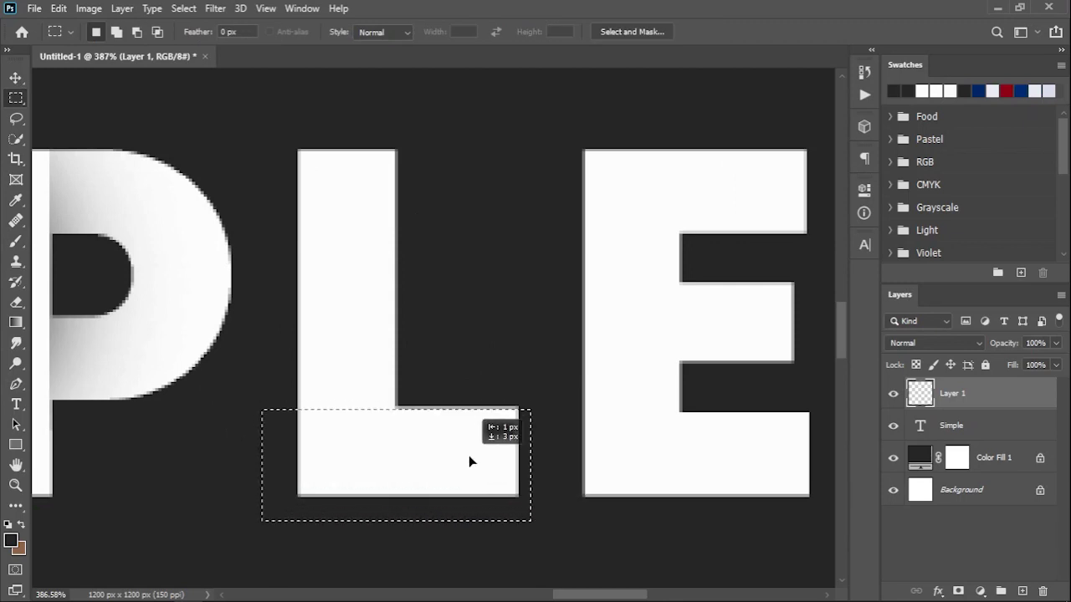
key("b")
left_click_drag(364, 277, 315, 189)
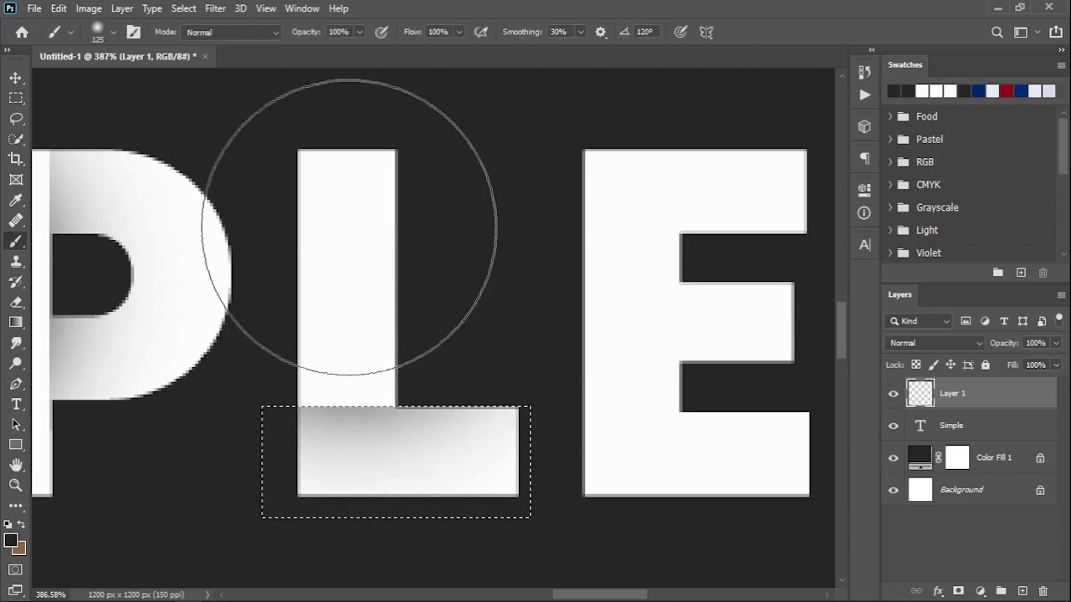
key("ctrl+d")
- Add a dark gradient shadow to the E's top bar
left_click_drag(415, 282, 359, 421)
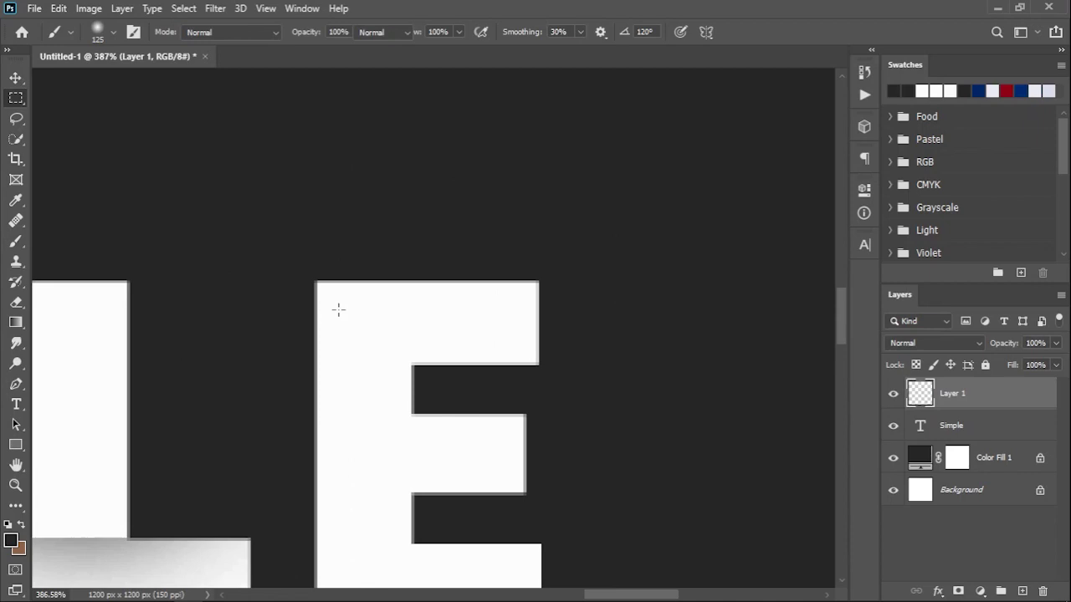
key("m")
left_click_drag(263, 275, 565, 365)
key("b")
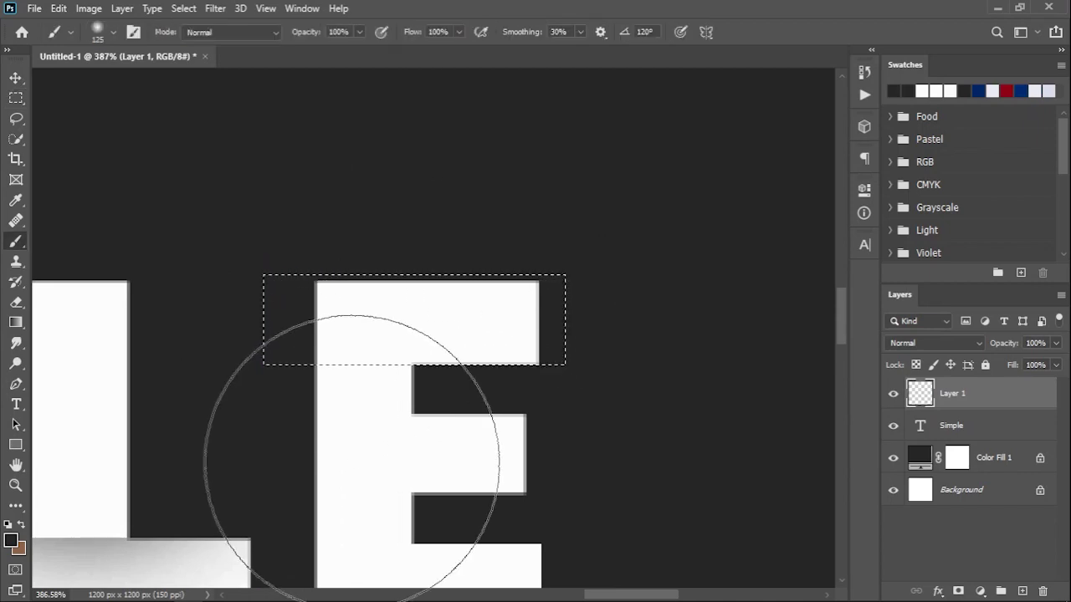
left_click_drag(357, 518, 359, 518)
key("ctrl+d")
- Darken the E's middle bar with a 90 px soft brush inside a rectangle selection
scroll(543, 466, "up", 5)
key("m")
left_click_drag(287, 199, 652, 434)
left_click_drag(190, 321, 447, 327)
key("b")
key("bracketleft")
key("bracketleft")
left_click(294, 335)
key("ctrl+d")
scroll(295, 343, "down", 10)
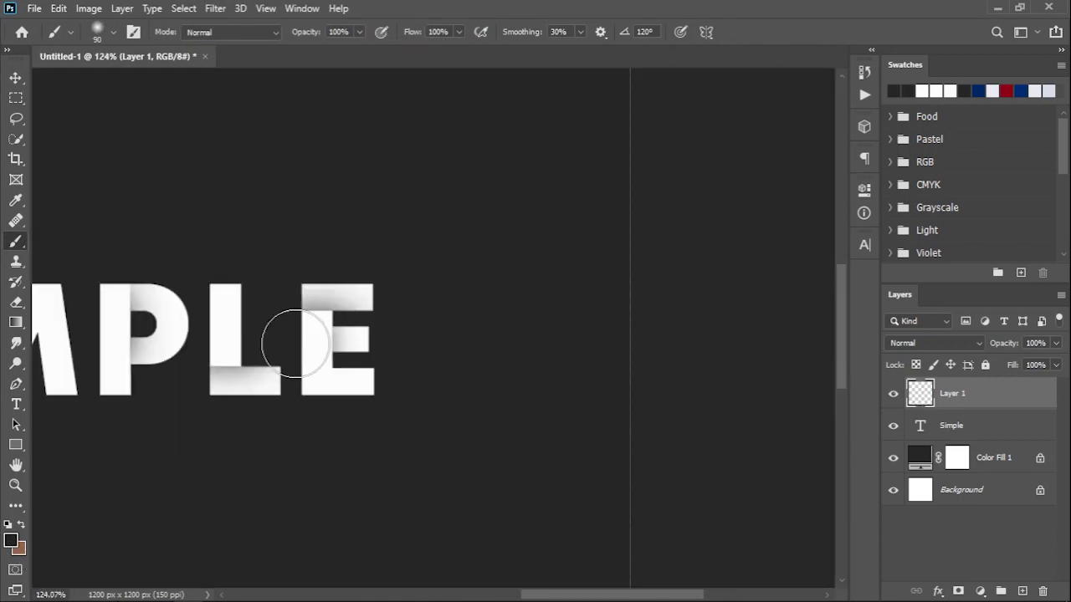
scroll(502, 330, "left", 5)
scroll(597, 327, "down", 5)
scroll(583, 328, "down", 2)
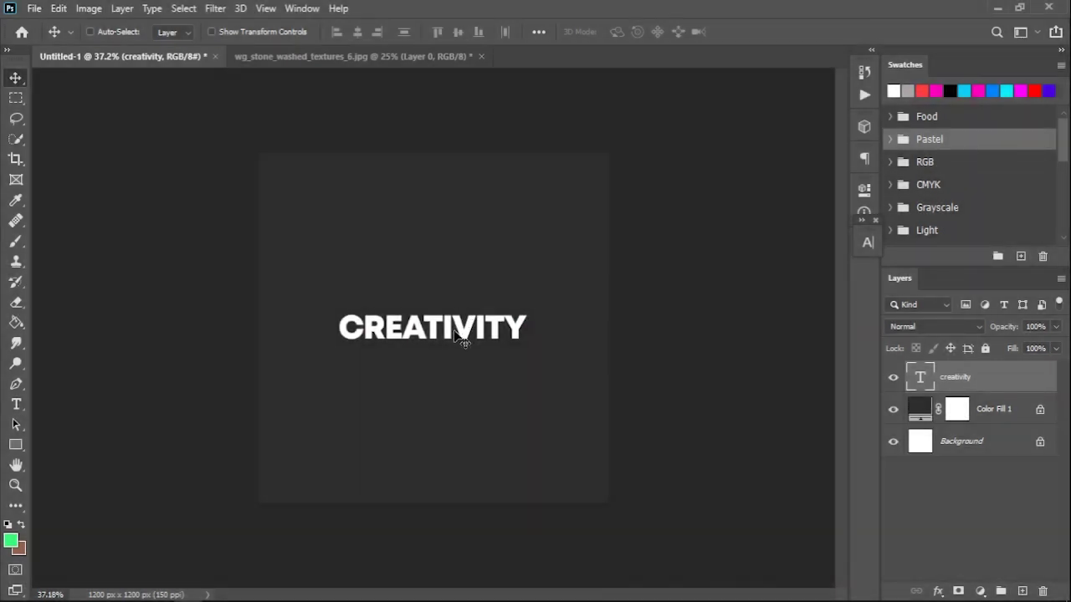
- Duplicate the CREATIVITY text layer and flip the copy upside down
key("ctrl")
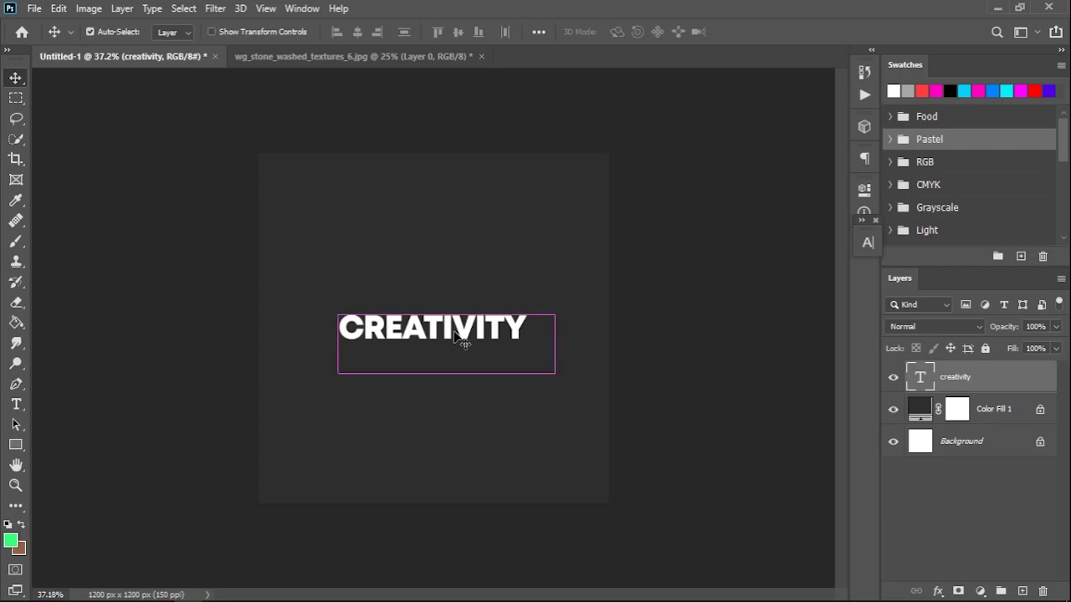
key("ctrl+j")
key("ctrl")
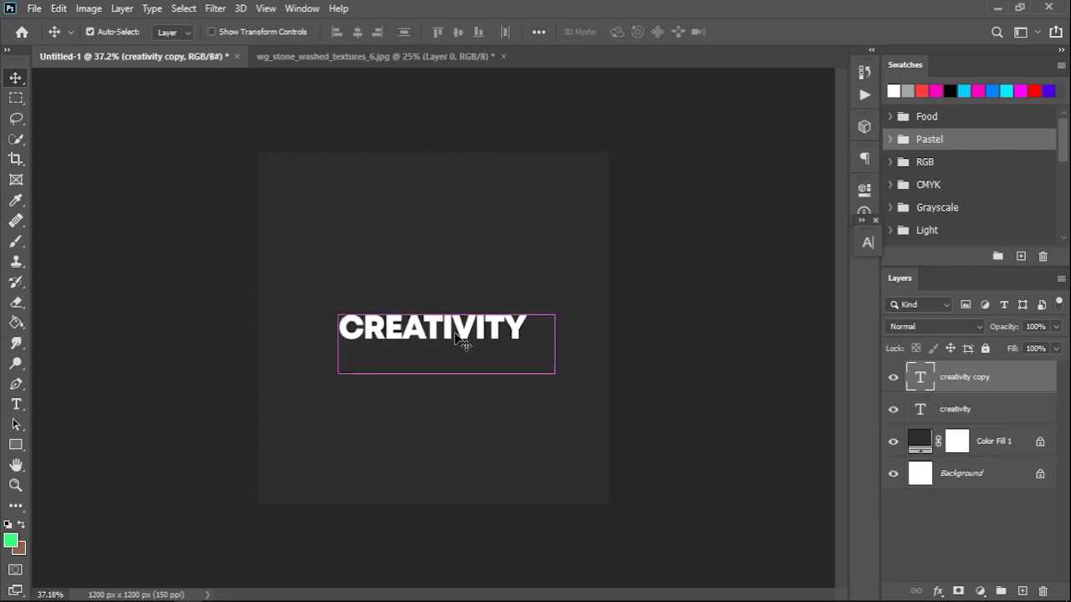
key("ctrl+t")
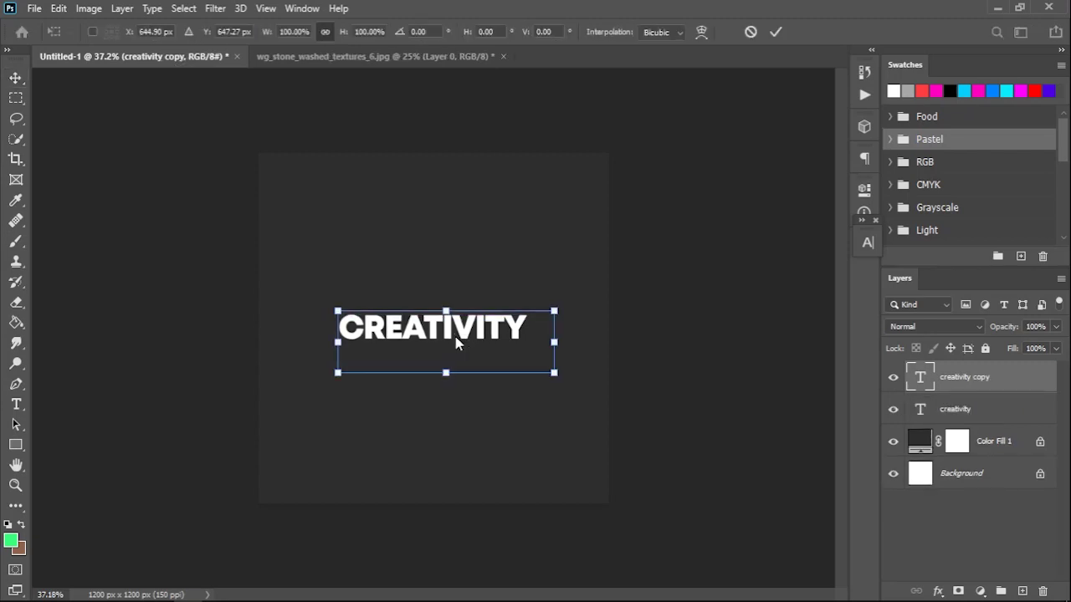
right_click(454, 335)
left_click(477, 323)
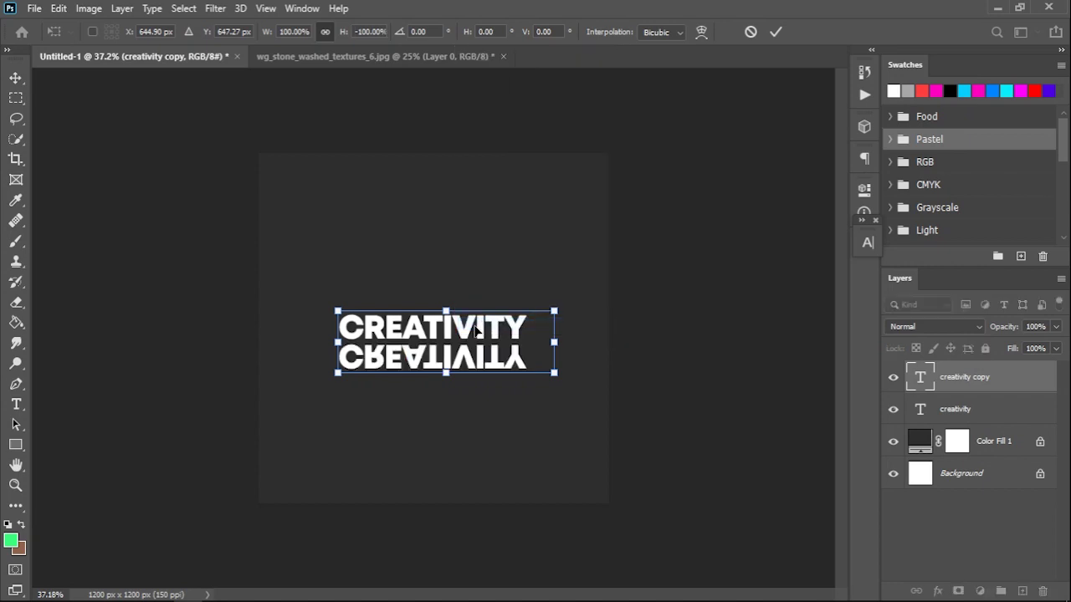
left_click(776, 32)
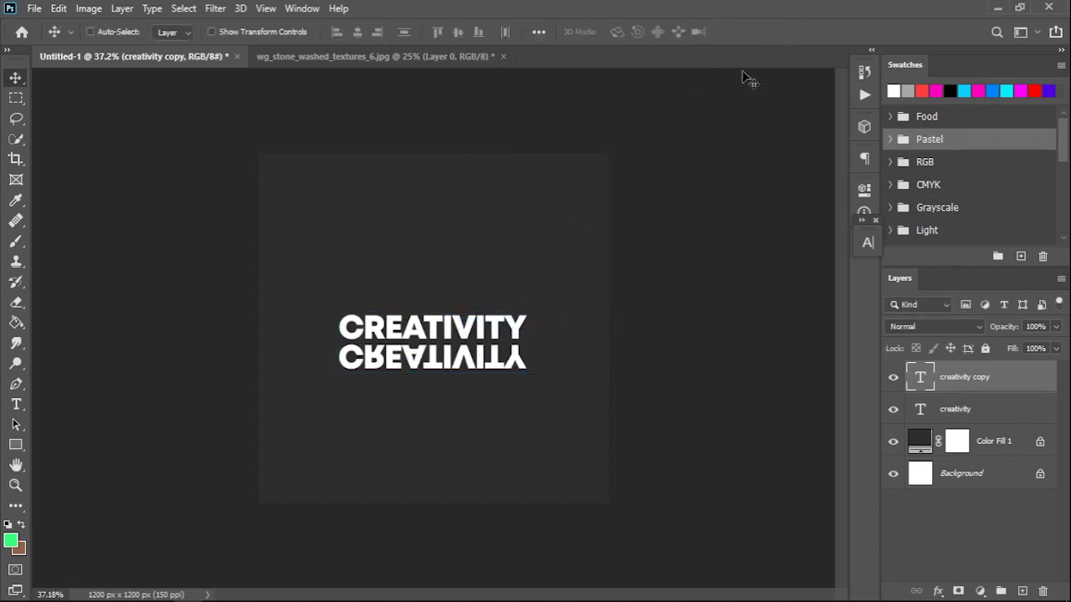
- Stretch the flipped copy very tall toward the canvas bottom, then select both CREATIVITY layers
key("ctrl+t")
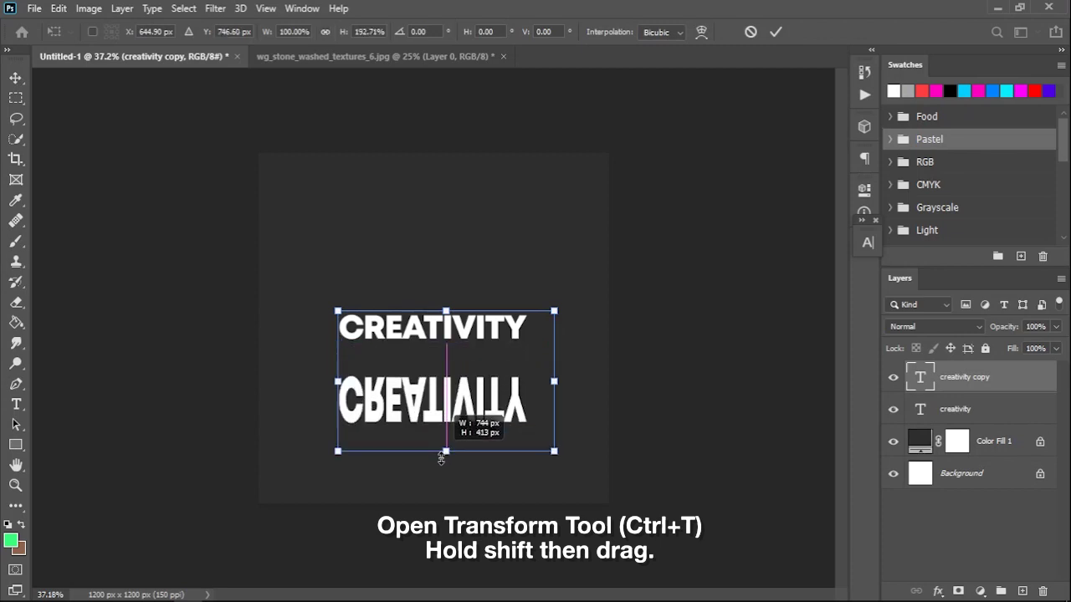
left_click_drag(446, 374, 446, 503)
left_click_drag(453, 308, 495, 133)
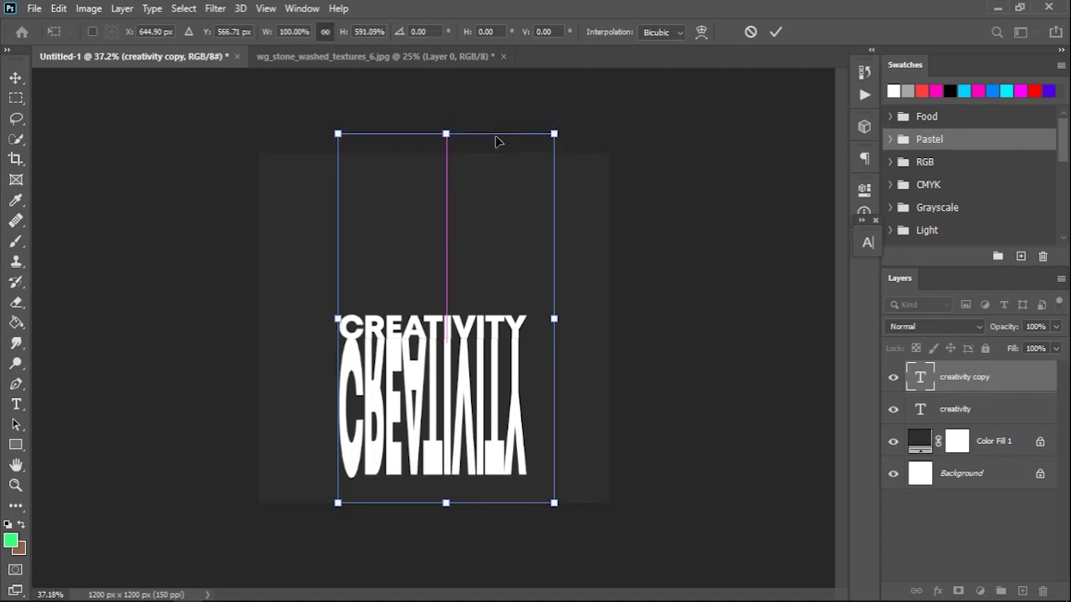
left_click_drag(446, 505, 446, 529)
left_click_drag(444, 132, 449, 98)
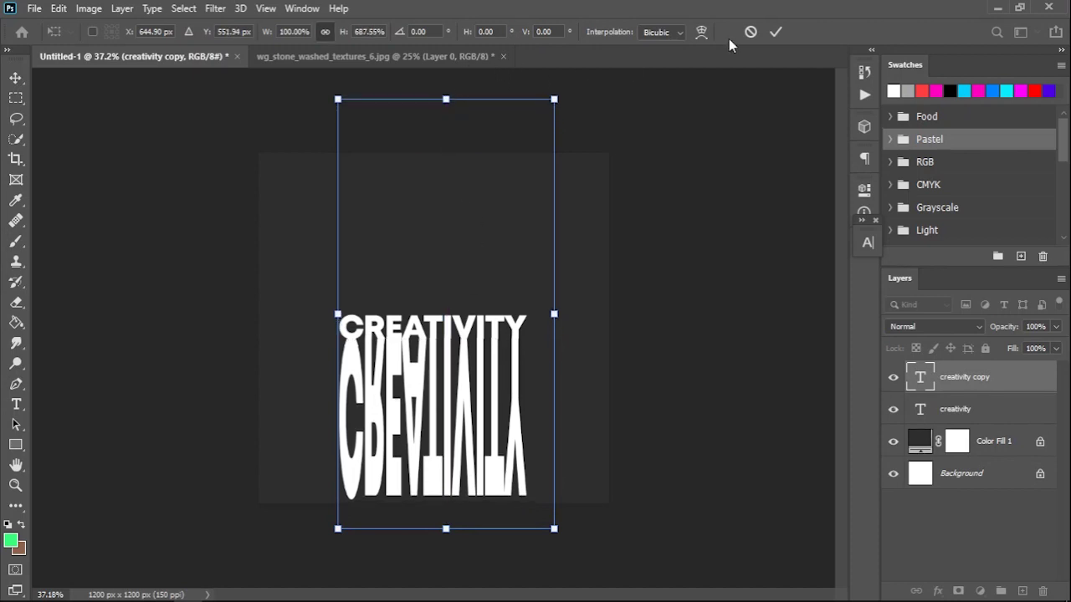
left_click(777, 32)
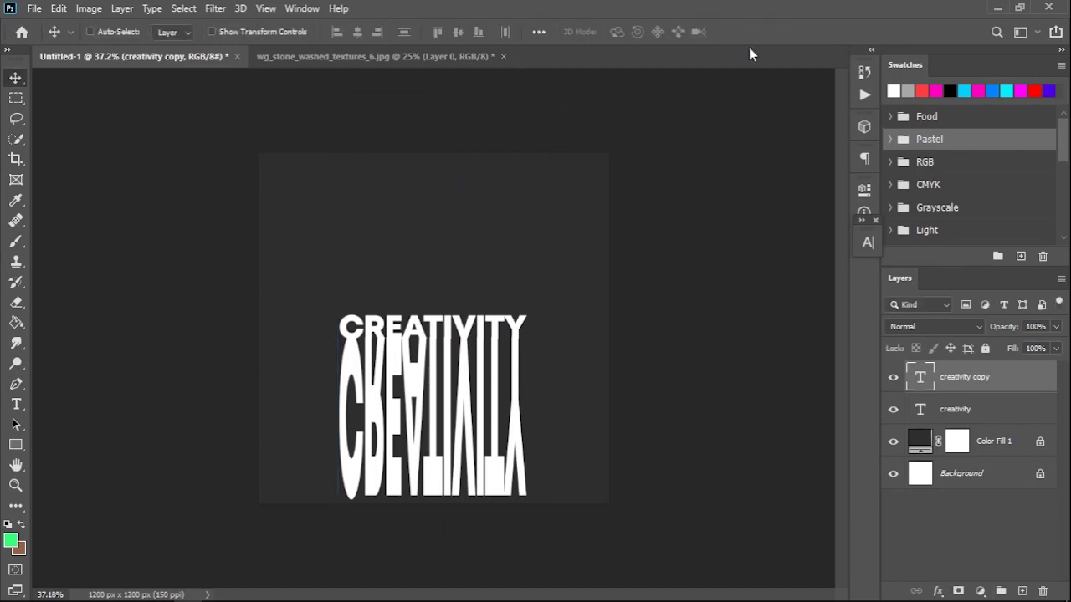
left_click(1004, 409, "shift")
- Rasterize both CREATIVITY text layers and merge them into one layer
right_click(1004, 409)
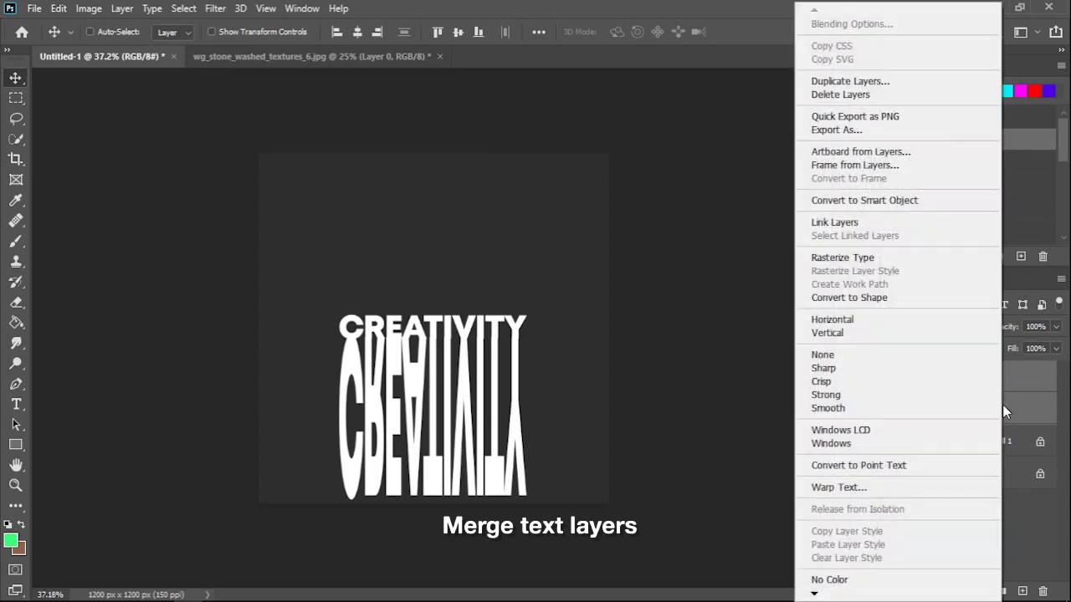
left_click(927, 260)
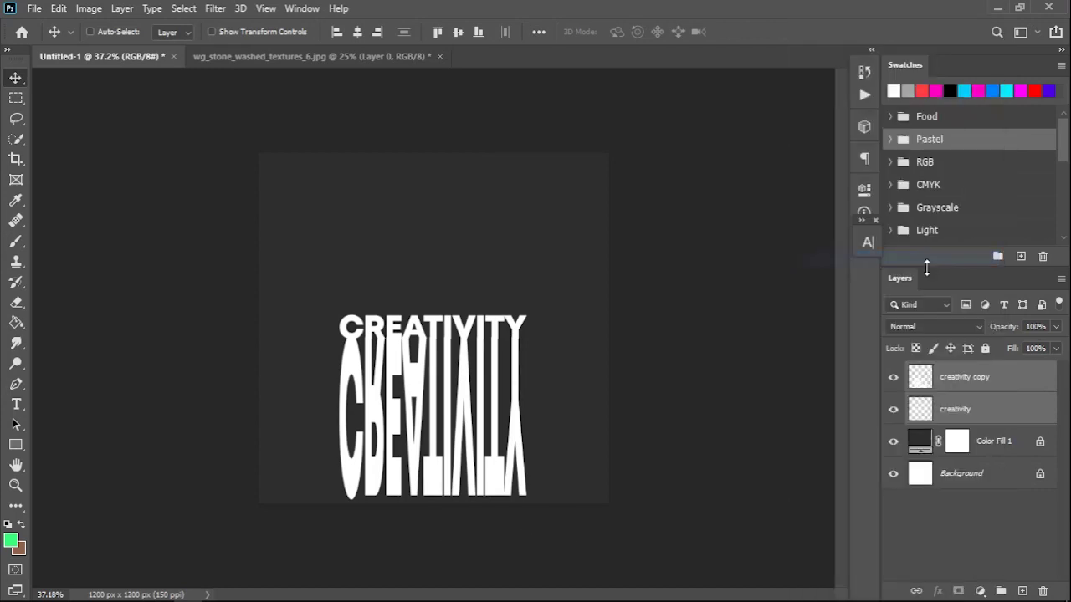
right_click(977, 378)
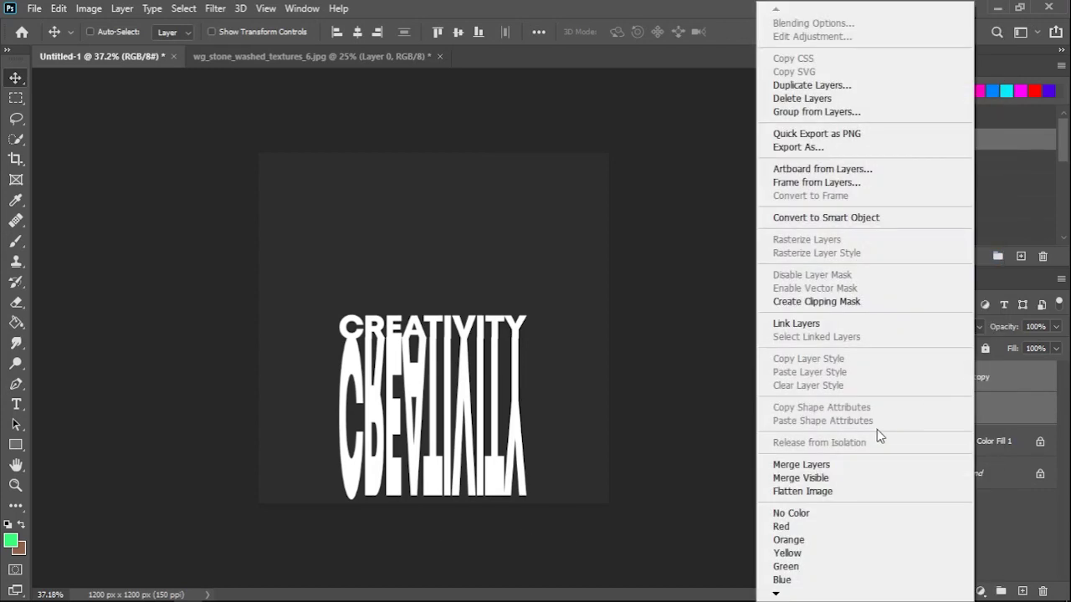
left_click(847, 464)
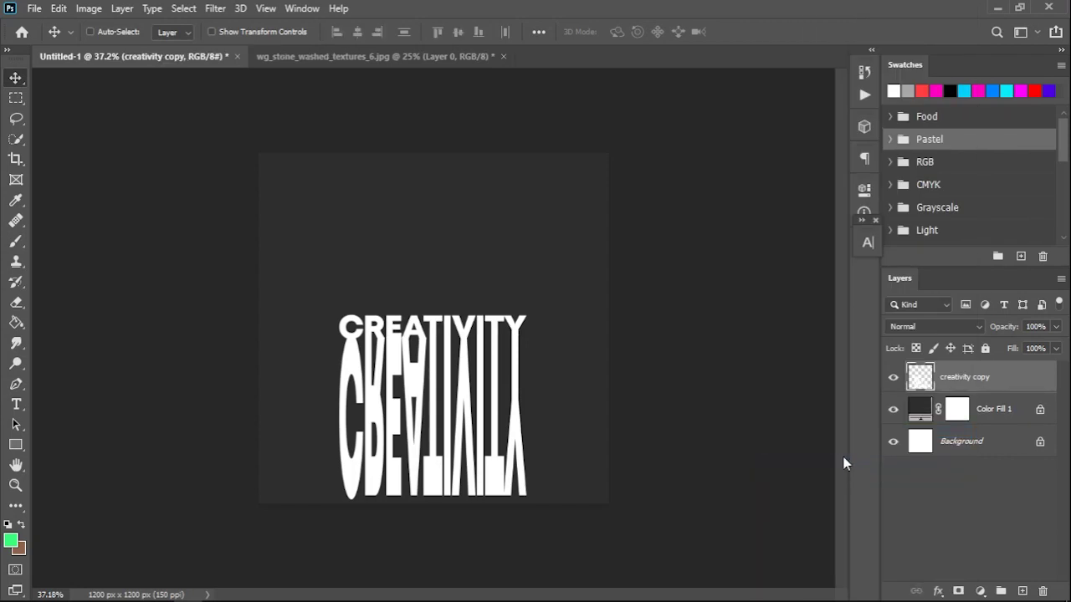
- Liquify the reflected letters into wavy strands using a 200–400 forward-warp brush
left_click(218, 10)
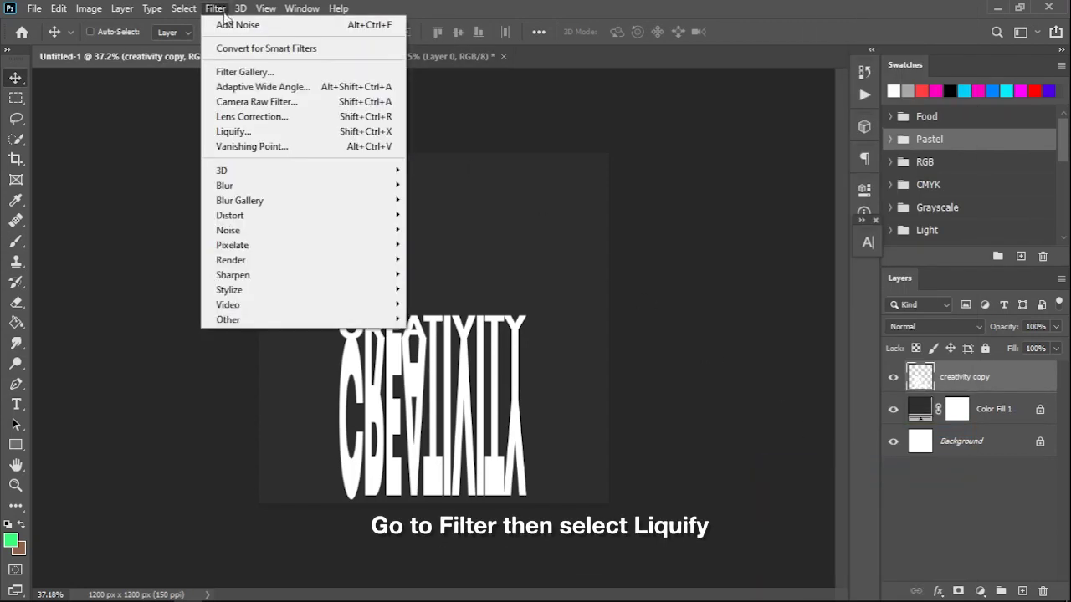
left_click(313, 133)
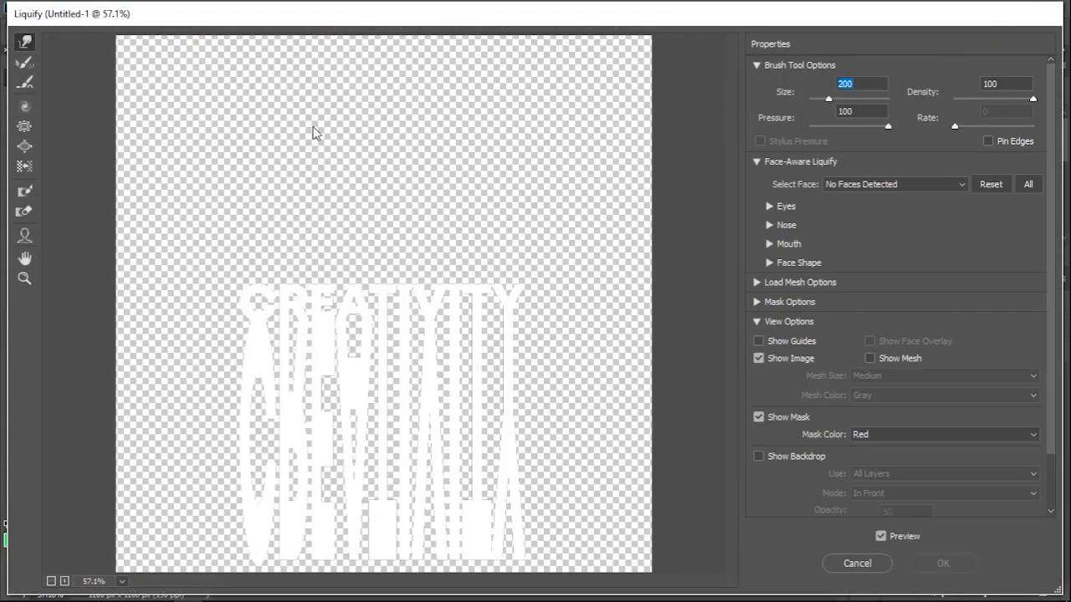
key("bracketright")
key("bracketright")
key("bracketright")
key("bracketright")
key("bracketright")
key("bracketright")
key("bracketright")
mouse_move(351, 426)
left_mouse_down()
mouse_move(299, 394)
mouse_move(263, 513)
mouse_move(263, 502)
mouse_move(336, 486)
mouse_move(382, 394)
mouse_move(490, 526)
mouse_move(437, 533)
left_mouse_up()
mouse_move(457, 489)
left_mouse_down()
mouse_move(311, 514)
mouse_move(239, 574)
mouse_move(465, 394)
mouse_move(500, 408)
mouse_move(370, 358)
mouse_move(418, 394)
mouse_move(394, 418)
mouse_move(359, 334)
mouse_move(303, 326)
left_mouse_up()
key("bracketleft")
key("bracketleft")
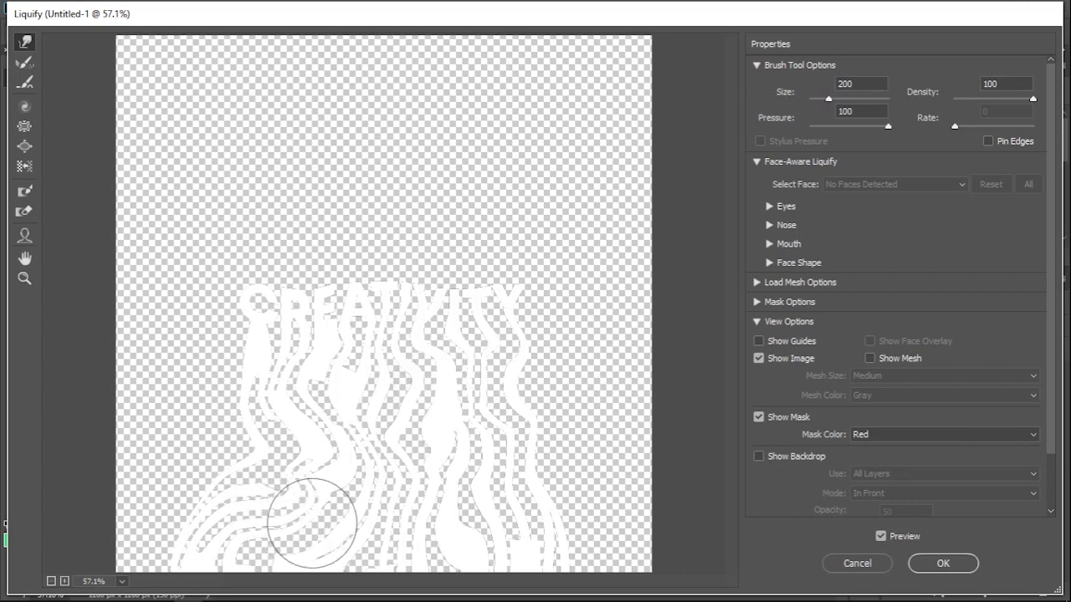
key("bracketright")
key("bracketright")
mouse_move(310, 466)
left_mouse_down()
mouse_move(353, 419)
mouse_move(287, 377)
left_mouse_up()
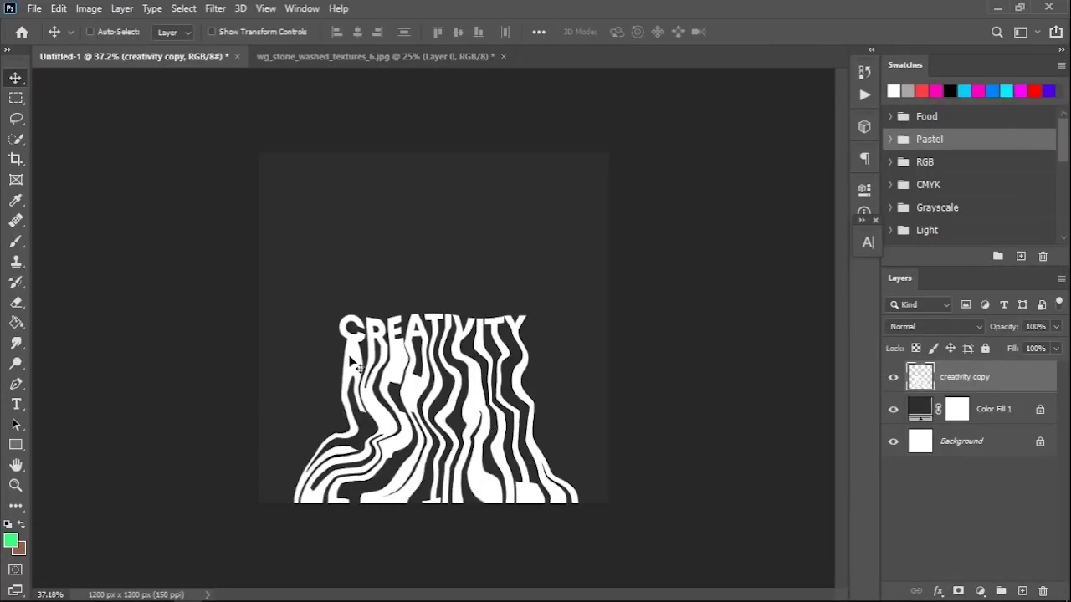
left_click(16, 343)
- Smudge the wavy strands at 20% strength, blending the letter bottoms into the streaks below
left_click(72, 376)
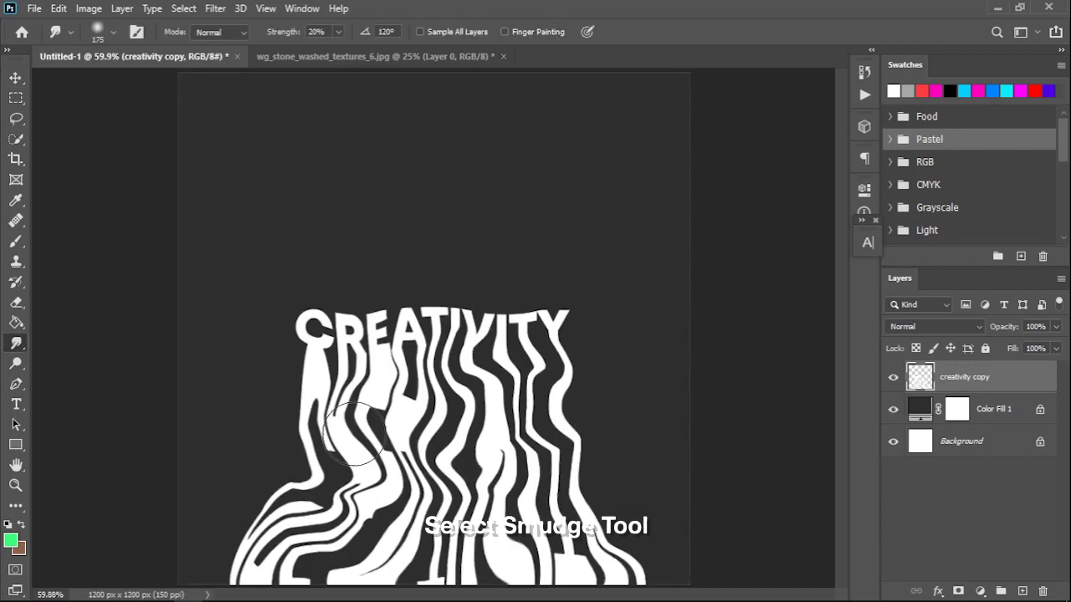
mouse_move(326, 351)
left_mouse_down()
mouse_move(325, 363)
mouse_move(365, 372)
left_mouse_up()
mouse_move(368, 335)
left_mouse_down()
mouse_move(374, 369)
mouse_move(429, 355)
mouse_move(574, 359)
mouse_move(626, 537)
left_mouse_up()
scroll(303, 423, "down", 3)
left_click_drag(303, 424, 213, 481)
mouse_move(318, 288)
left_mouse_down()
mouse_move(337, 248)
mouse_move(323, 514)
mouse_move(381, 360)
mouse_move(428, 318)
left_mouse_up()
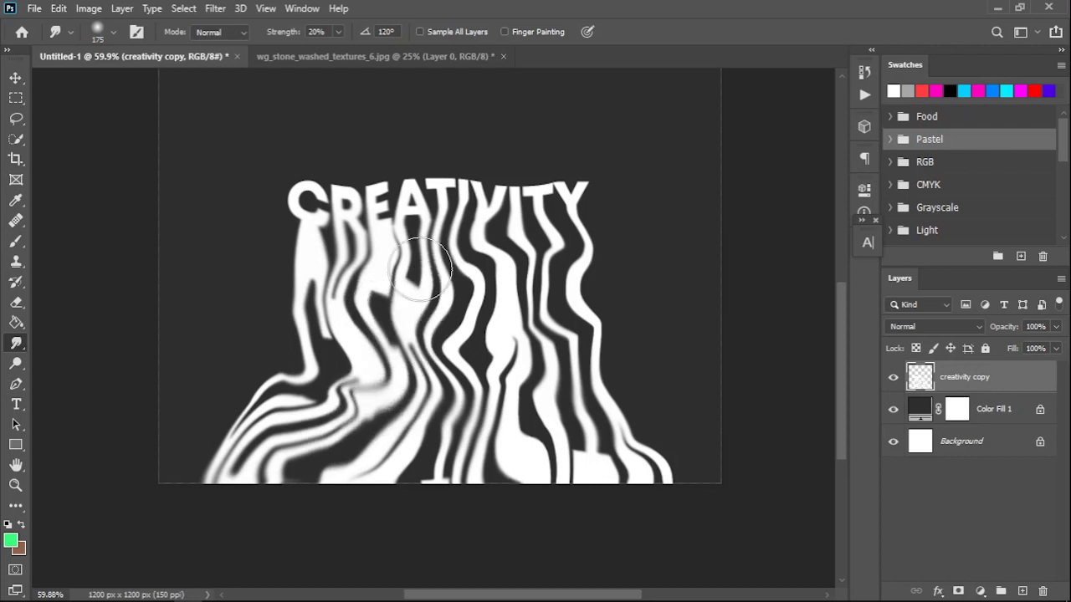
left_click_drag(577, 427, 707, 494)
left_click_drag(322, 393, 201, 481)
mouse_move(562, 215)
left_mouse_down()
mouse_move(502, 213)
mouse_move(435, 334)
mouse_move(423, 502)
left_mouse_up()
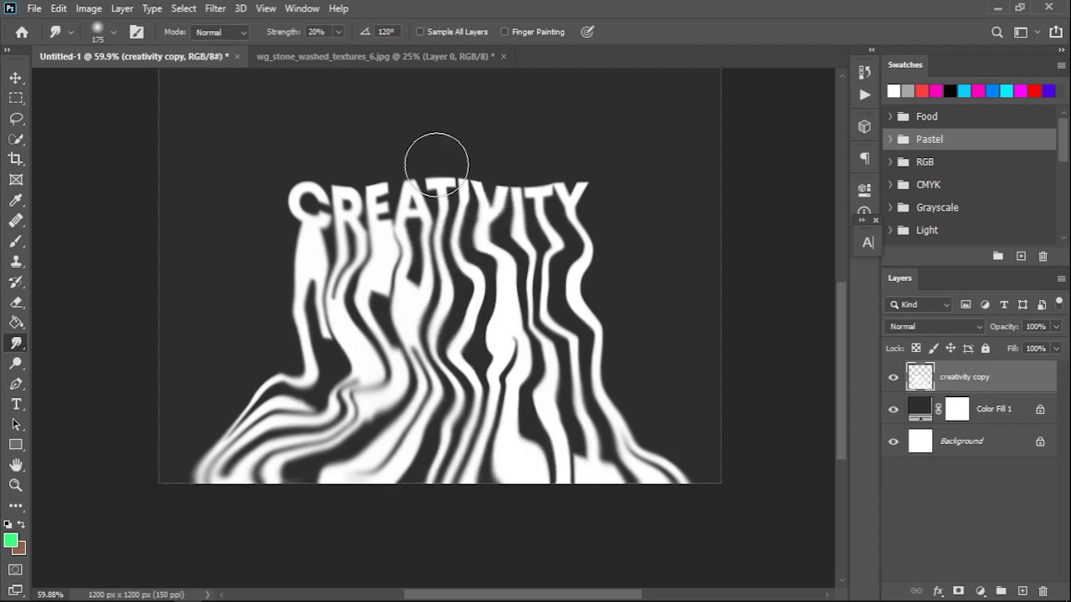
scroll(560, 308, "down", 2)
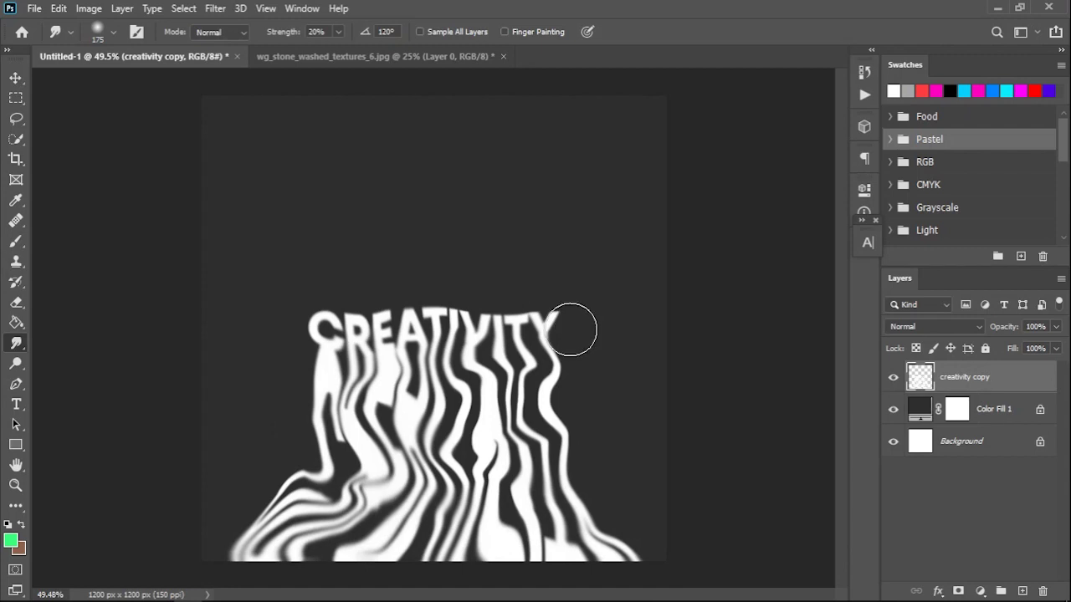
- Style the strands with Bevel & Emboss (depth 135%, highlight 44%, shadow 30%) and a red-to-cyan Gradient Overlay
double_click(1043, 387)
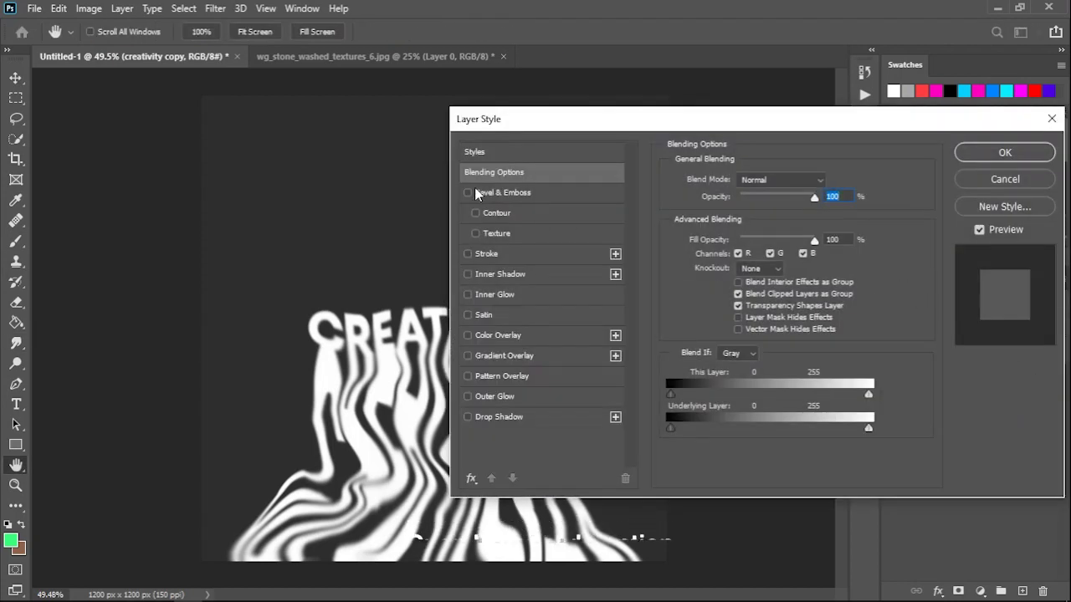
left_click(490, 192)
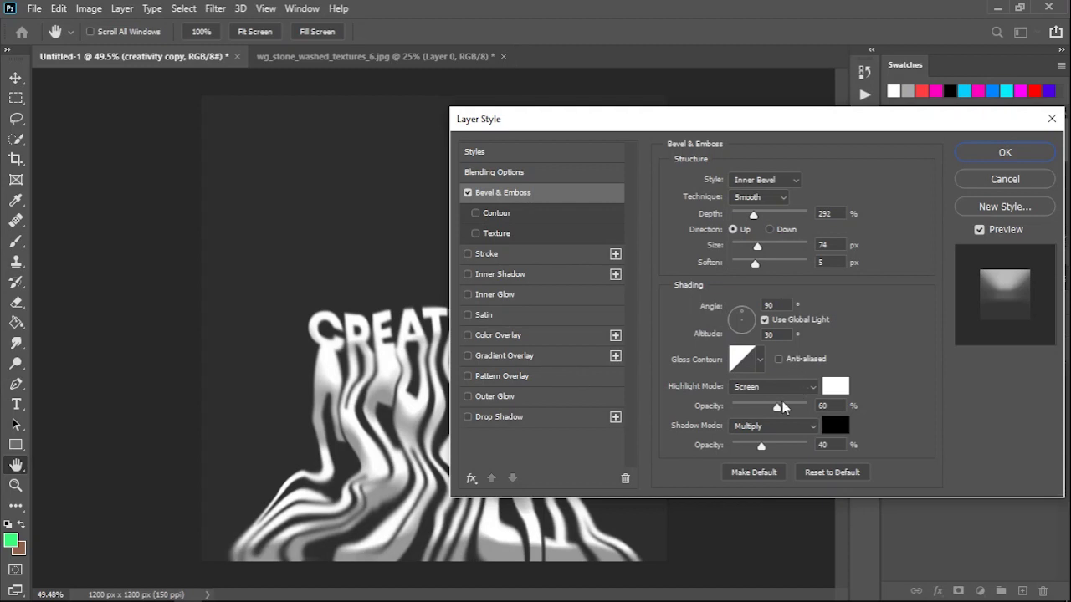
left_click_drag(778, 405, 769, 405)
left_click_drag(766, 403, 765, 427)
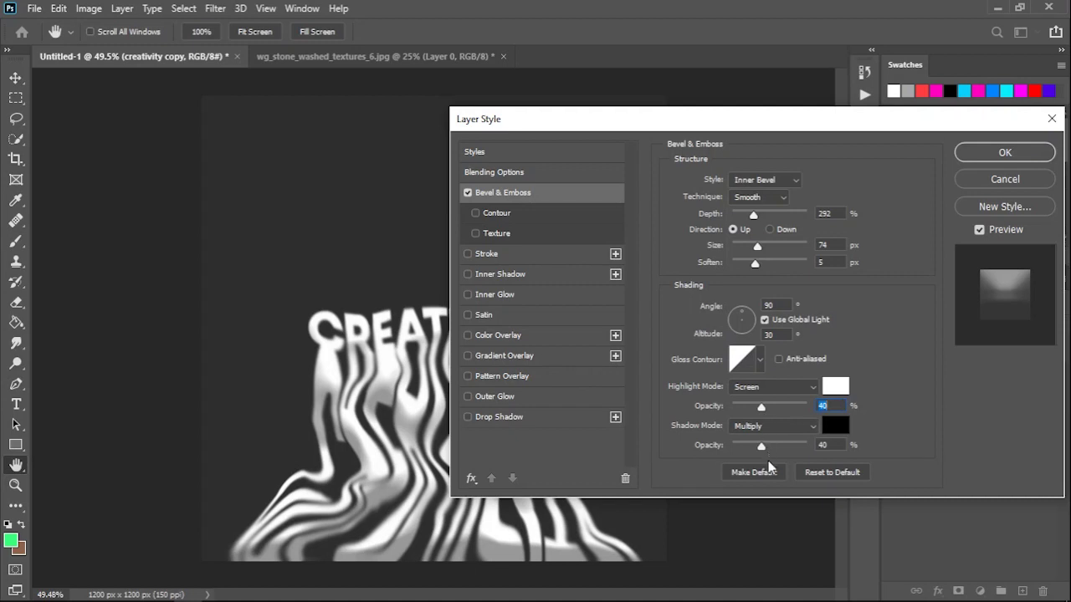
left_click(832, 444)
left_click_drag(761, 445, 755, 445)
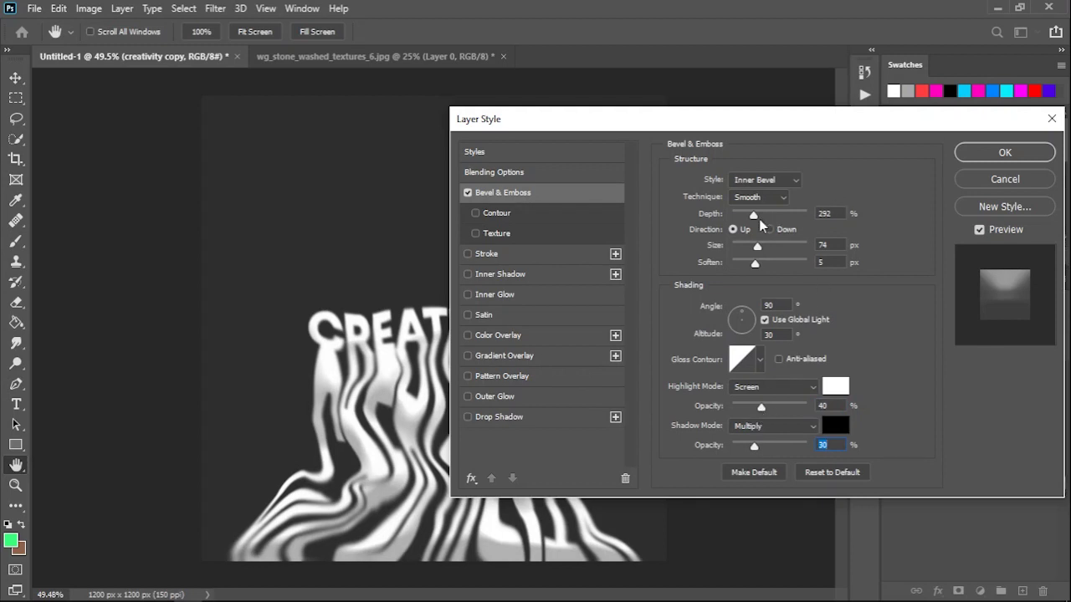
left_click_drag(752, 215, 742, 215)
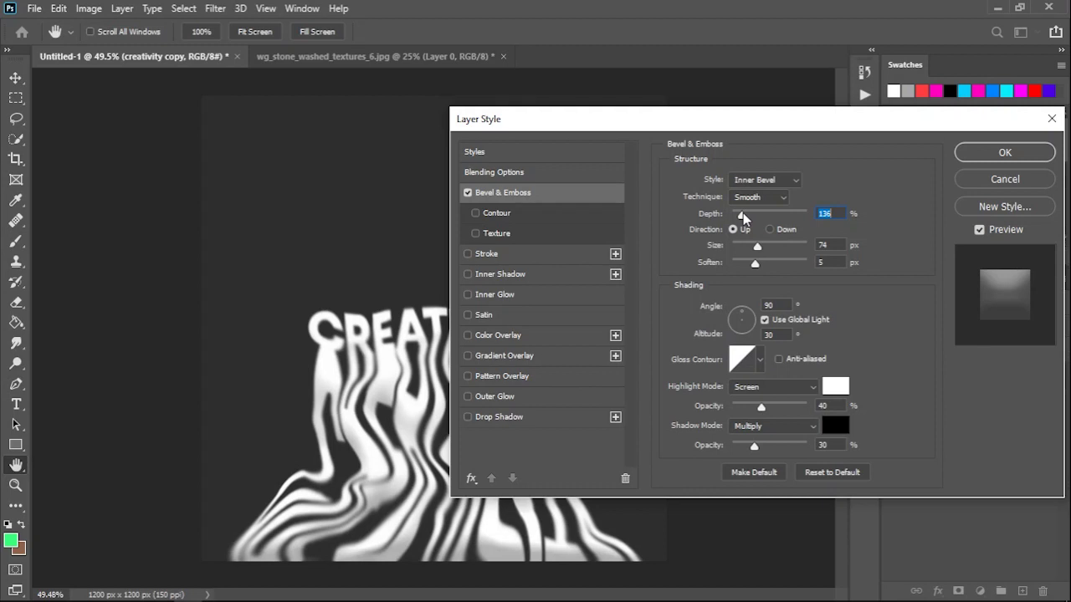
type("13")
type("5")
left_click(468, 356)
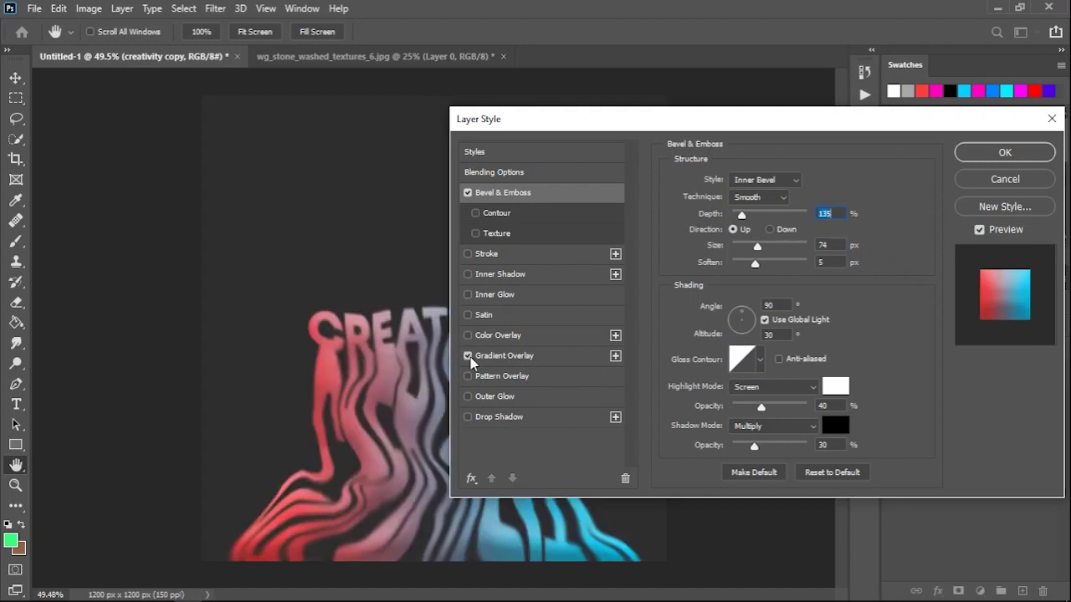
left_click(520, 358)
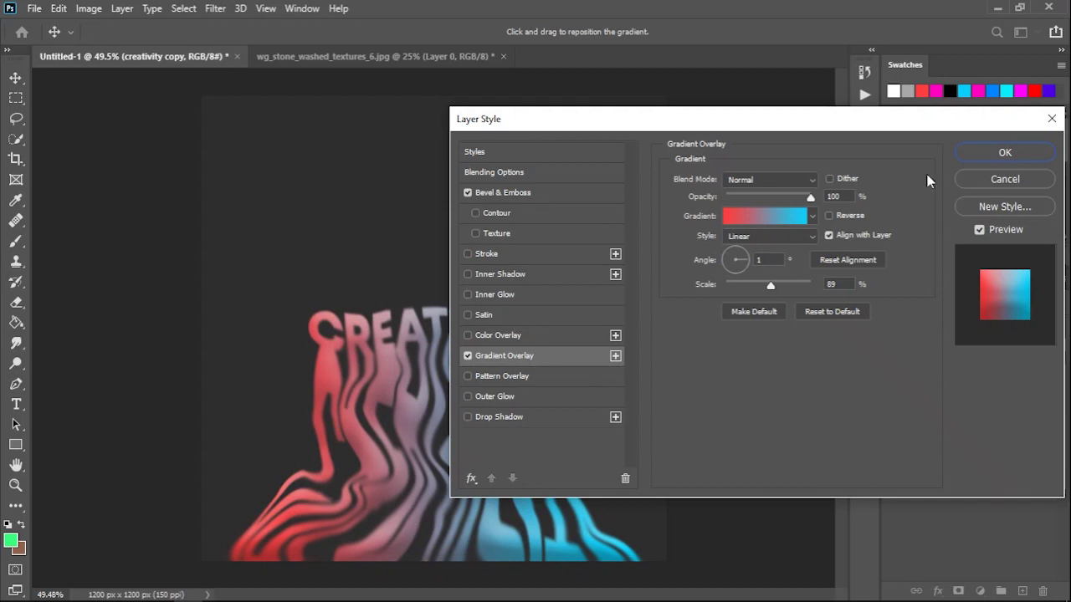
left_click(992, 153)
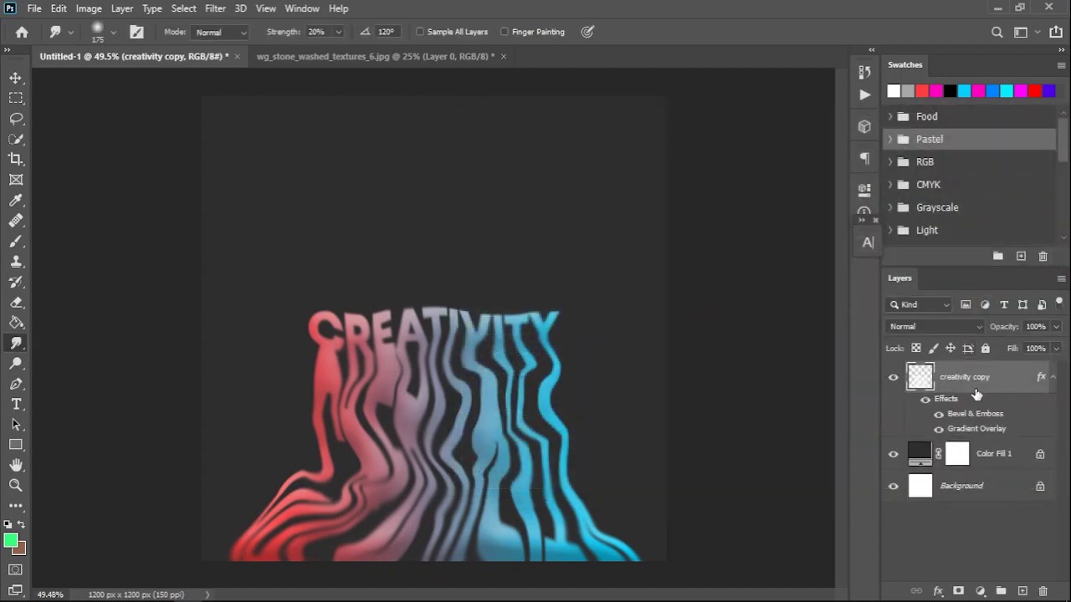
- Duplicate the CREATIVITY layer, give the copy an Outer Glow, and duplicate it again
key("ctrl+j")
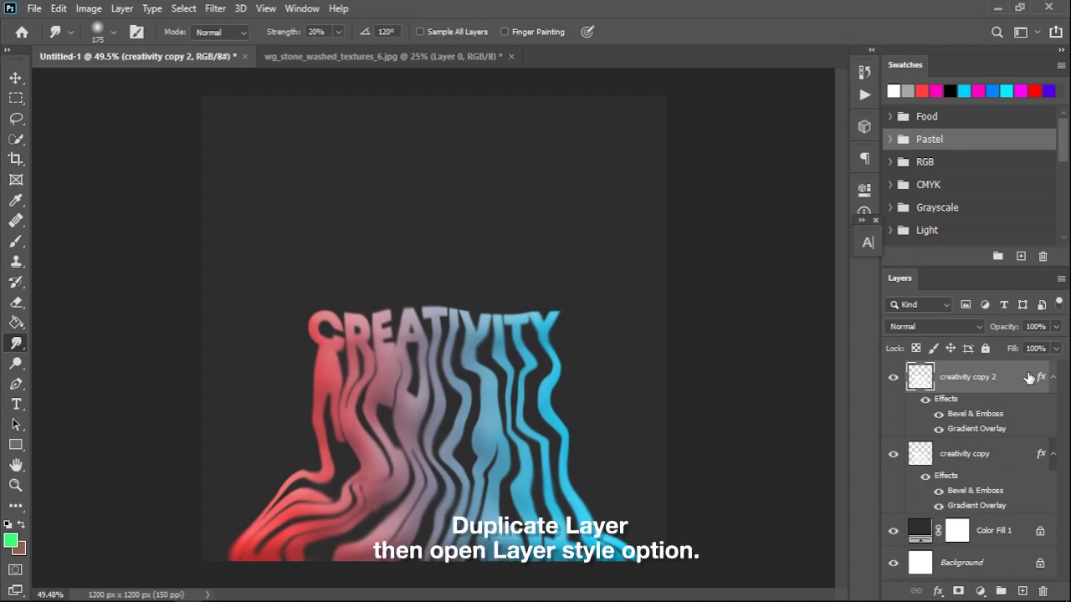
double_click(1029, 378)
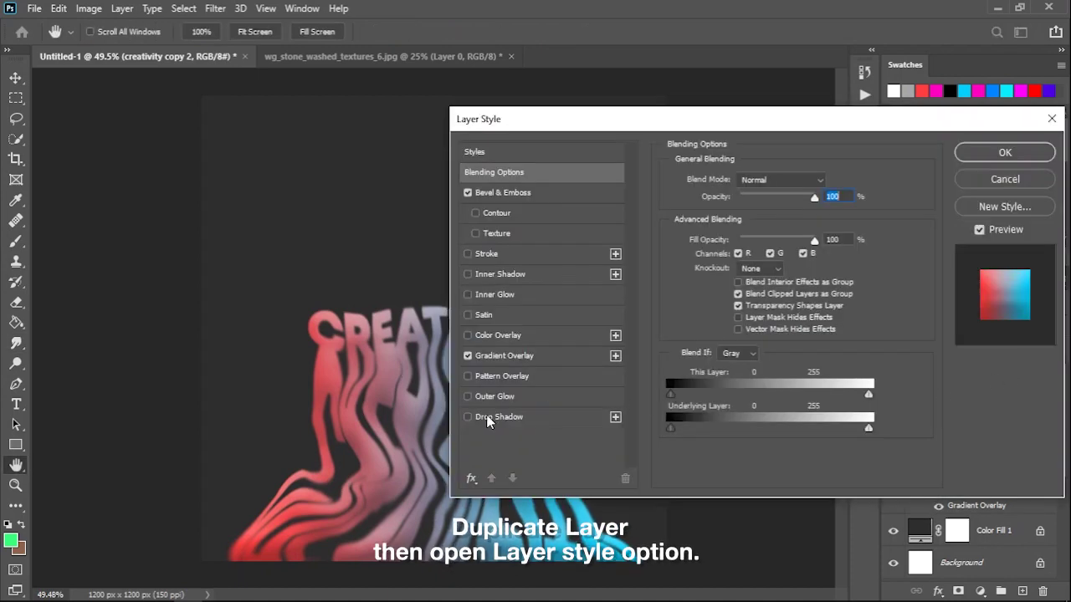
left_click(469, 397)
left_click(534, 396)
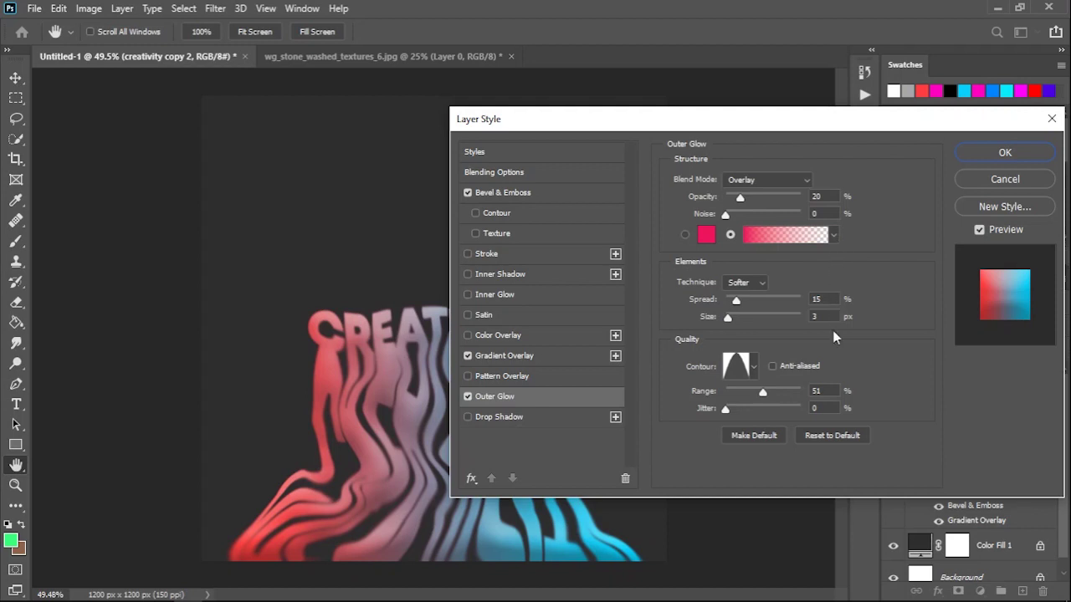
left_click(992, 154)
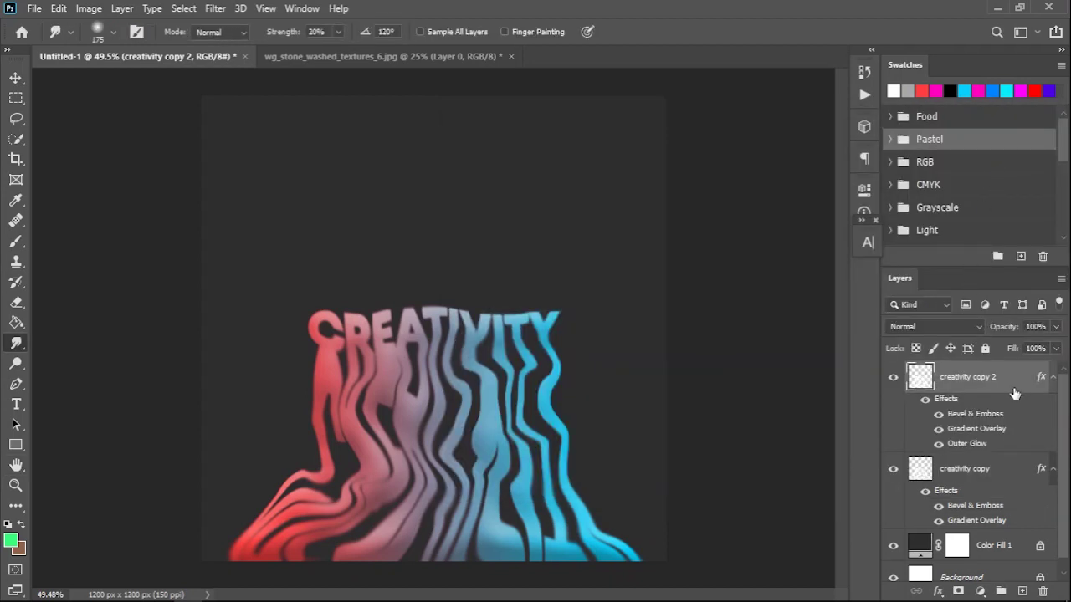
key("ctrl+j")
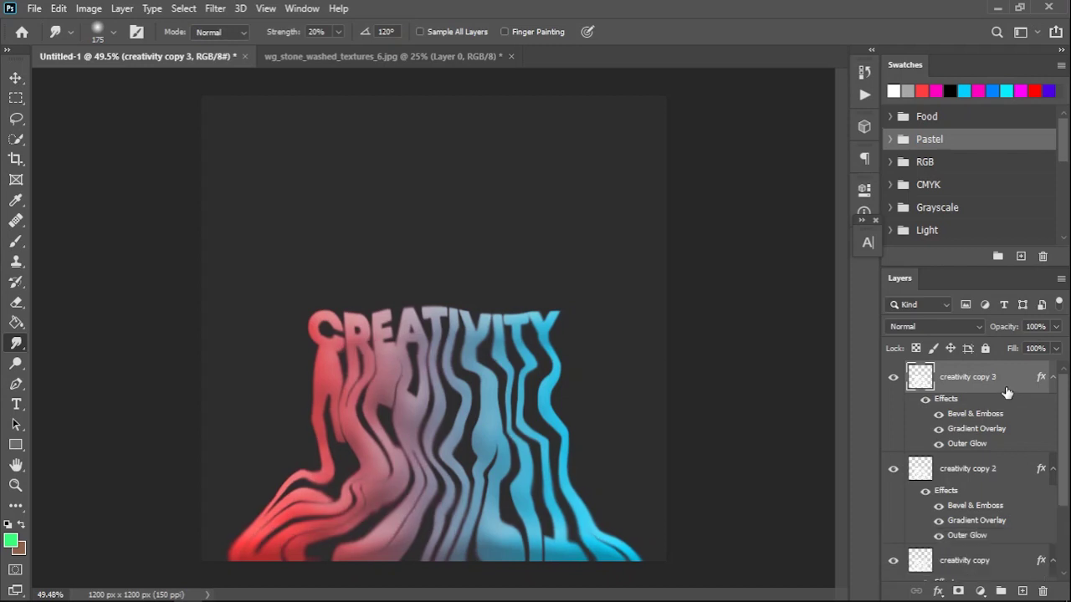
left_click(216, 10)
mouse_move(251, 186)
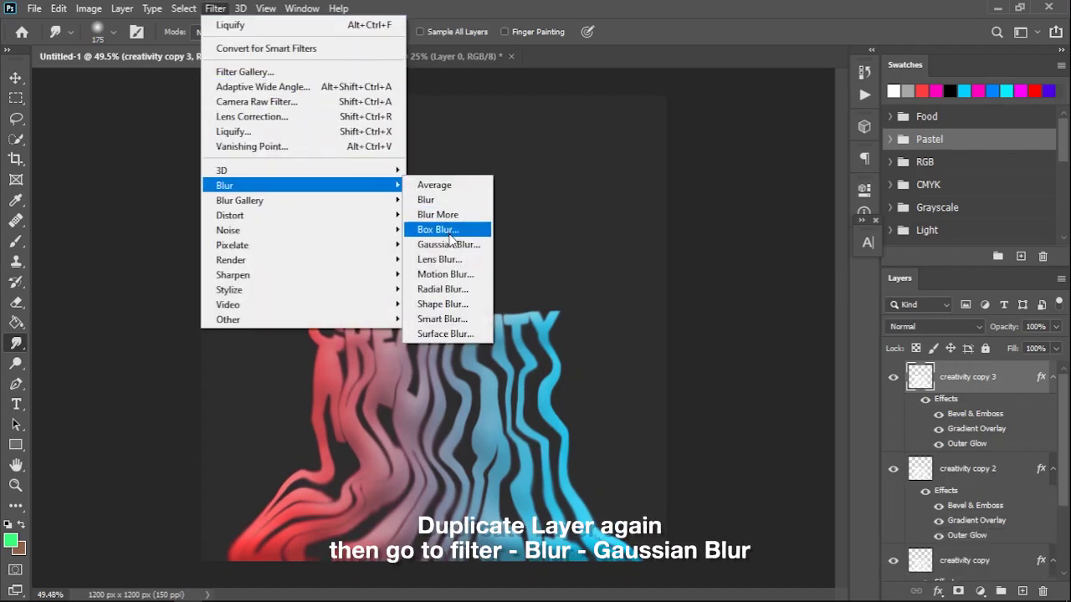
- Apply a 6.8-pixel Gaussian Blur to the top CREATIVITY copy
left_click(449, 244)
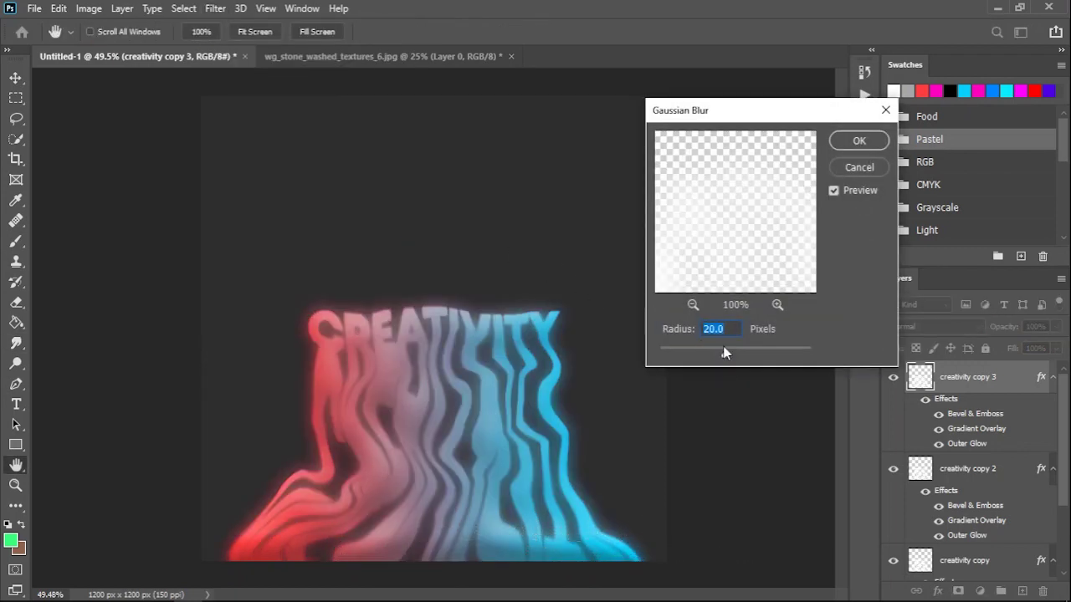
mouse_move(724, 357)
left_mouse_down()
mouse_move(684, 357)
mouse_move(708, 358)
left_mouse_up()
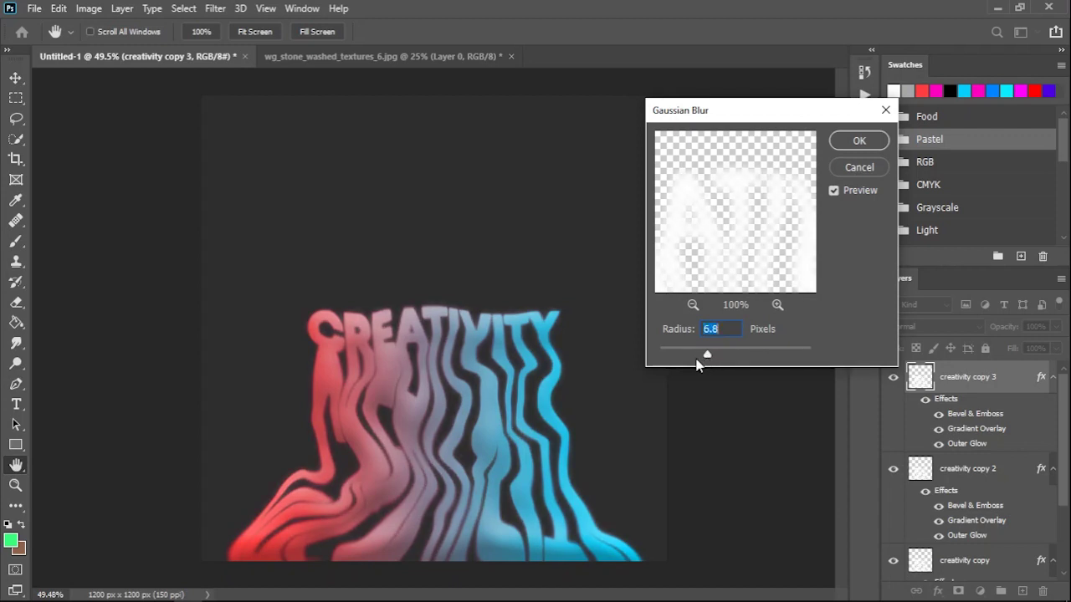
left_click(864, 143)
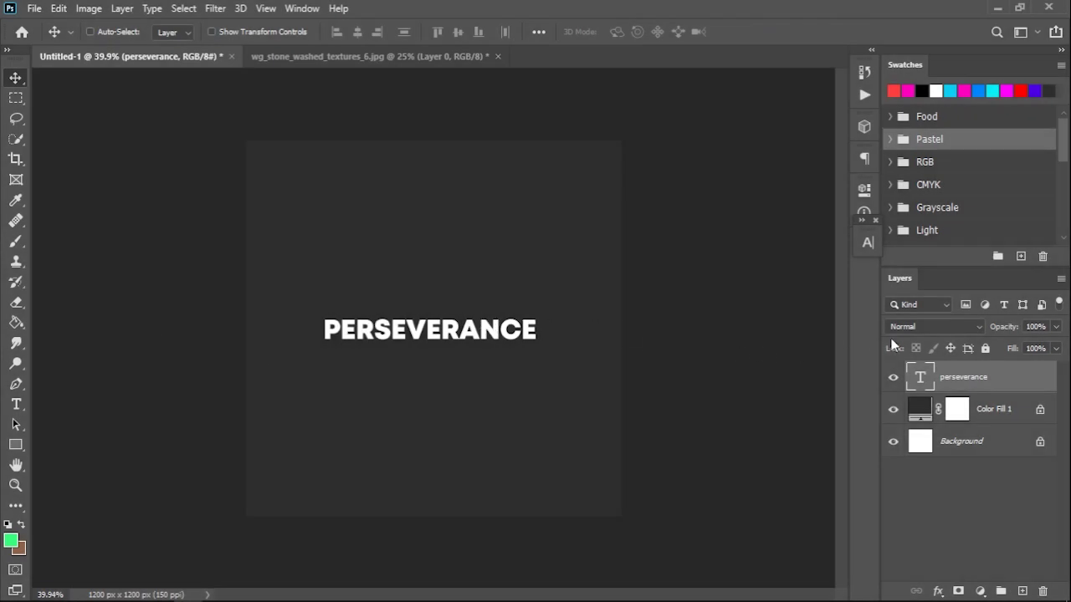
- Rasterize the PERSEVERANCE text layer and duplicate it
right_click(1001, 382)
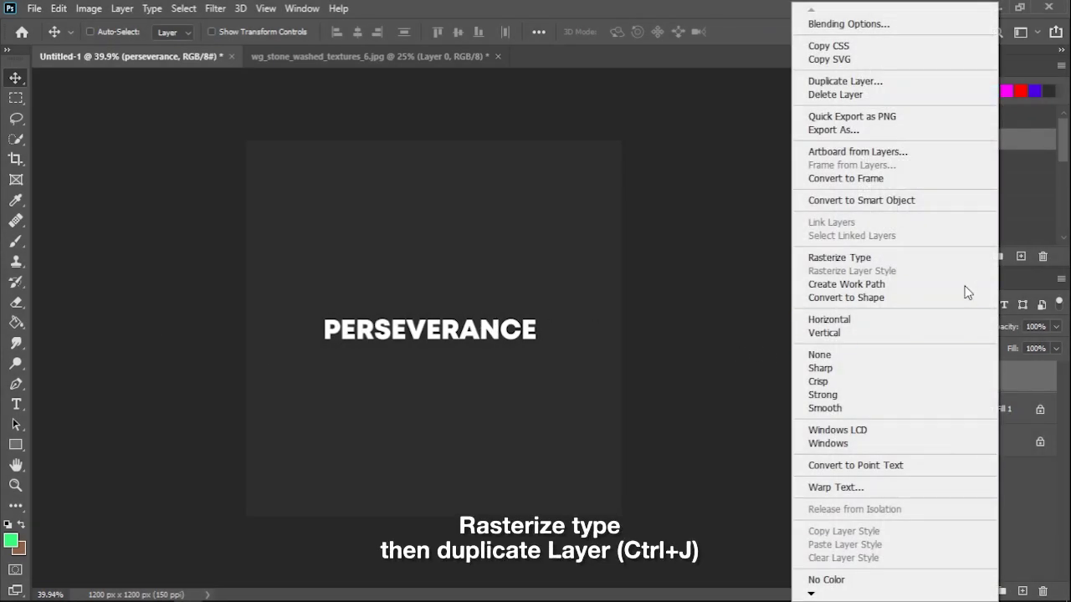
left_click(944, 258)
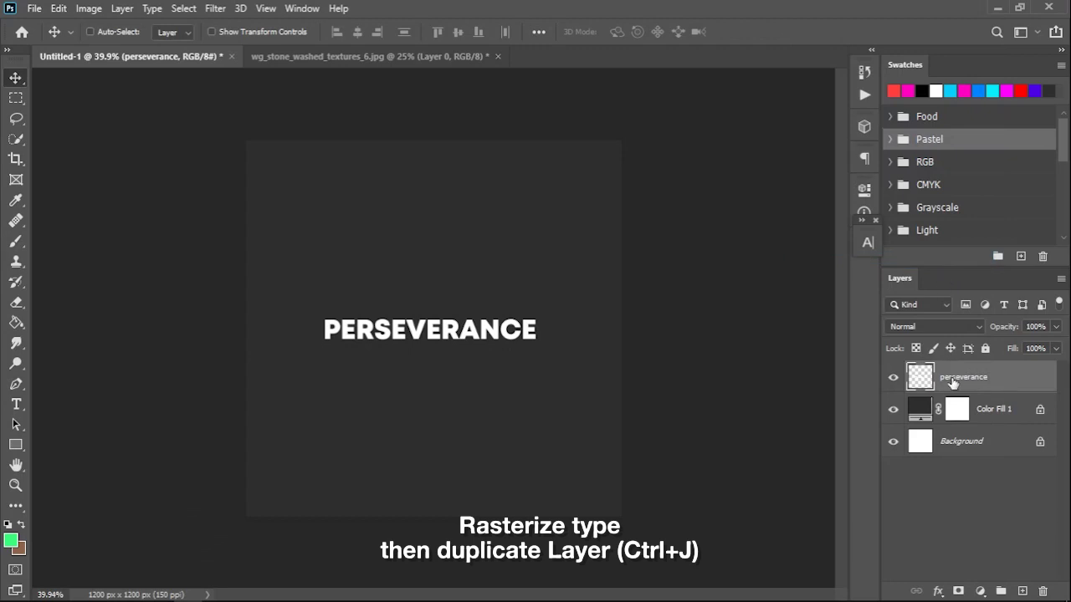
key("ctrl+j")
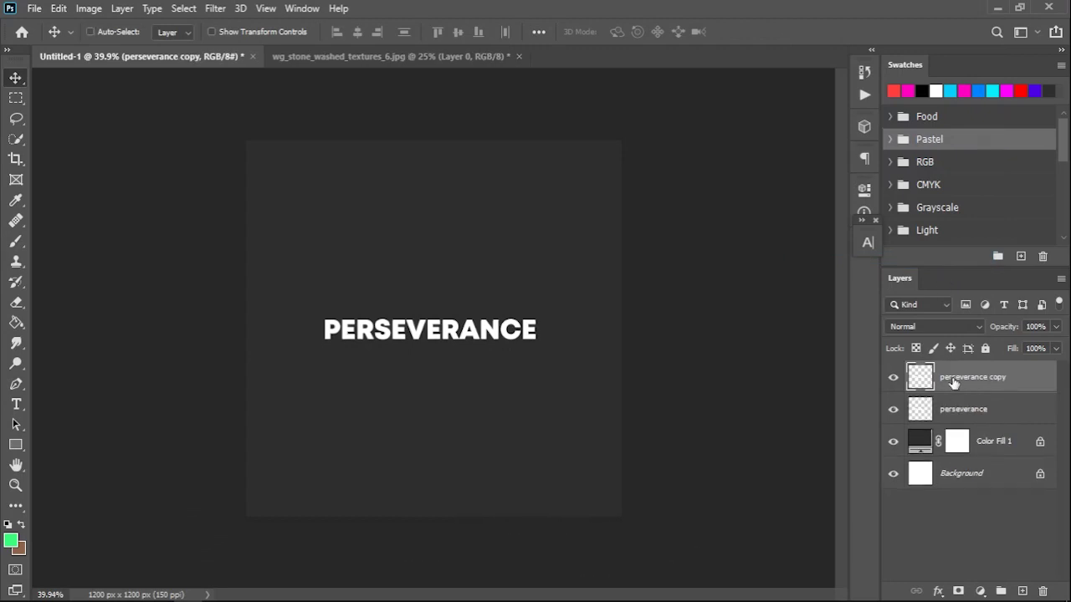
left_click(220, 10)
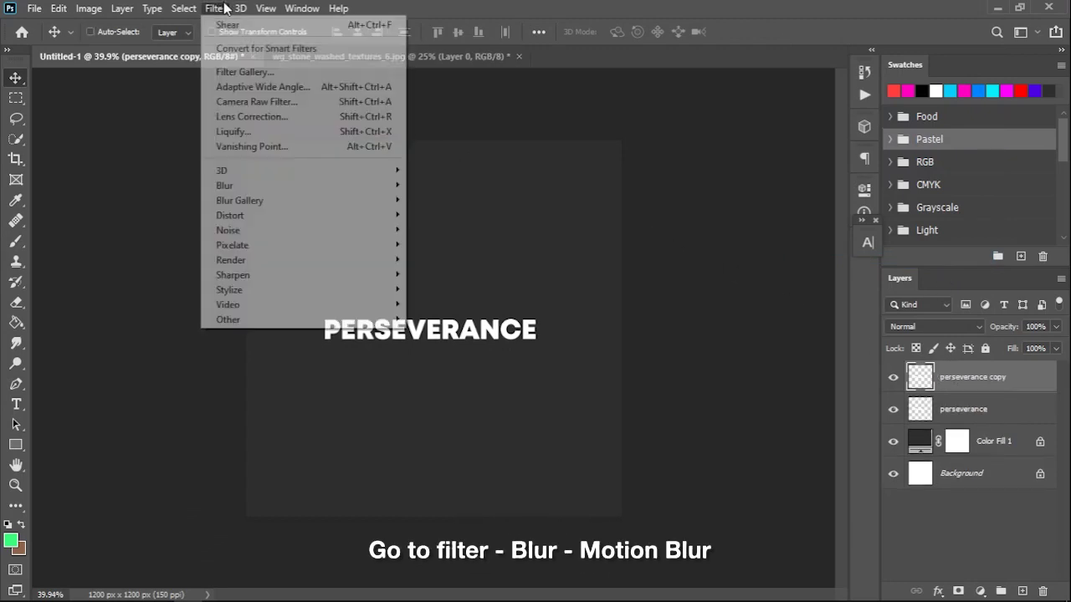
mouse_move(224, 186)
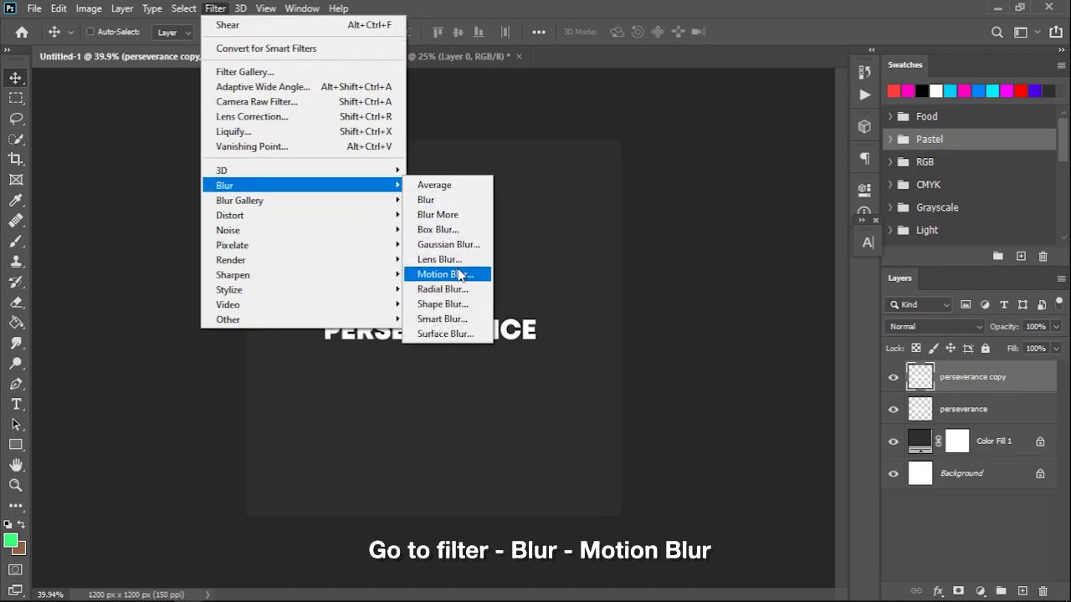
- Motion-blur the PERSEVERANCE copy into vertical streaks (-90°, 1500 px), duplicate, and merge the copies
left_click(456, 274)
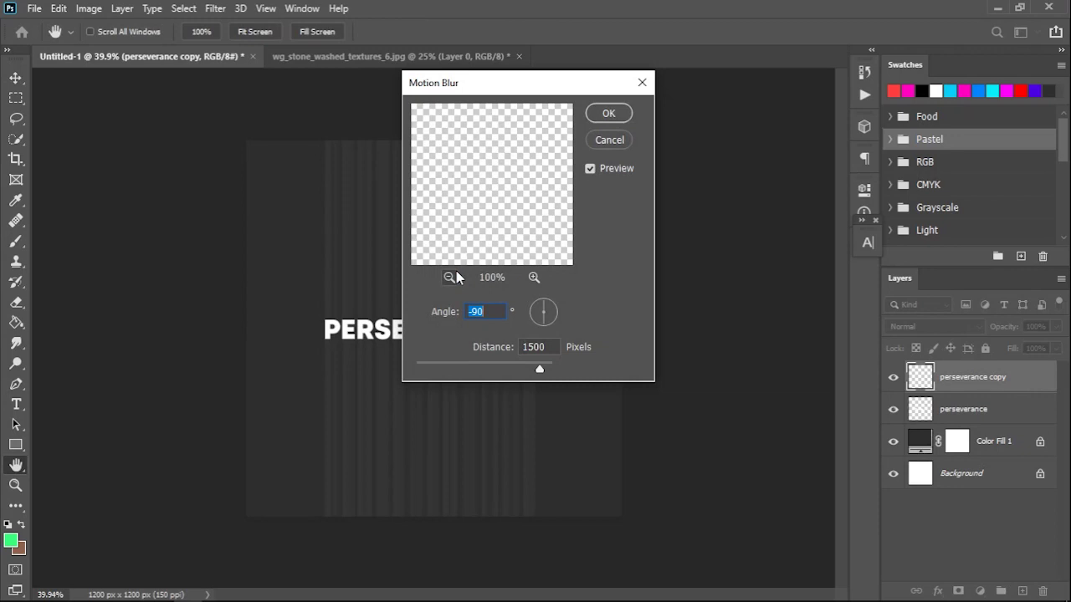
left_click(612, 117)
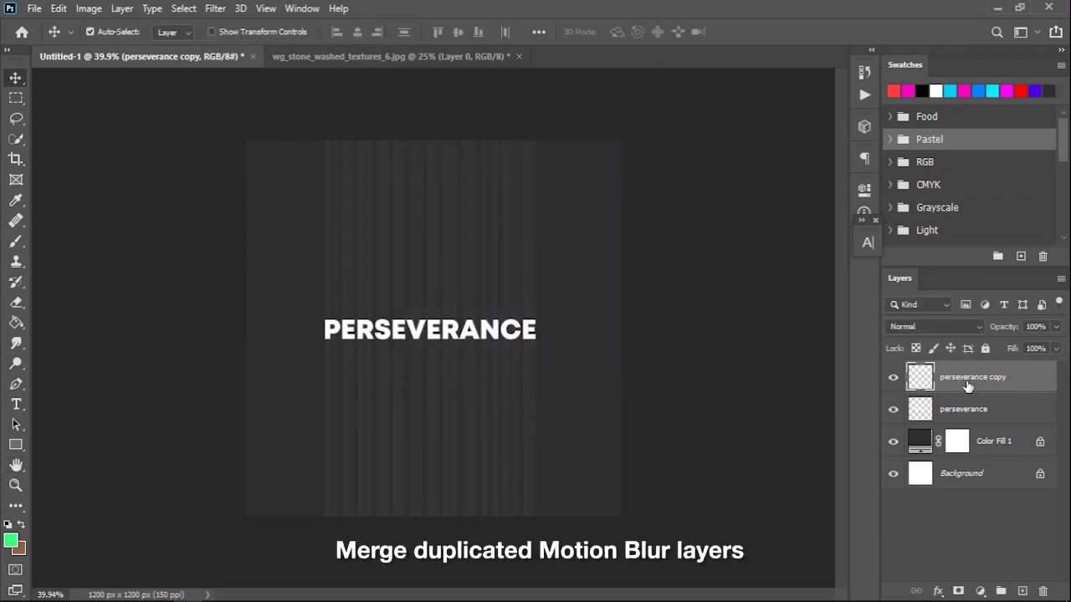
key("ctrl+j")
key("ctrl+j")
key("ctrl+j")
key("ctrl+j")
key("ctrl+j")
key("ctrl+j")
key("ctrl+j")
key("ctrl+j")
key("ctrl+j")
scroll(953, 414, "down", 3)
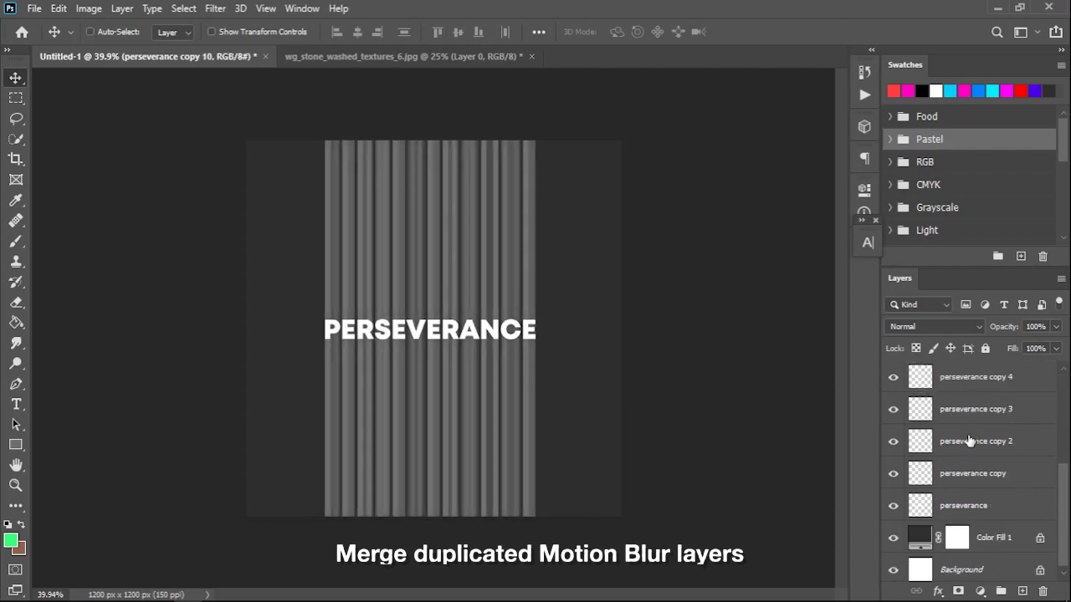
left_click(1001, 475, "shift")
right_click(1001, 475)
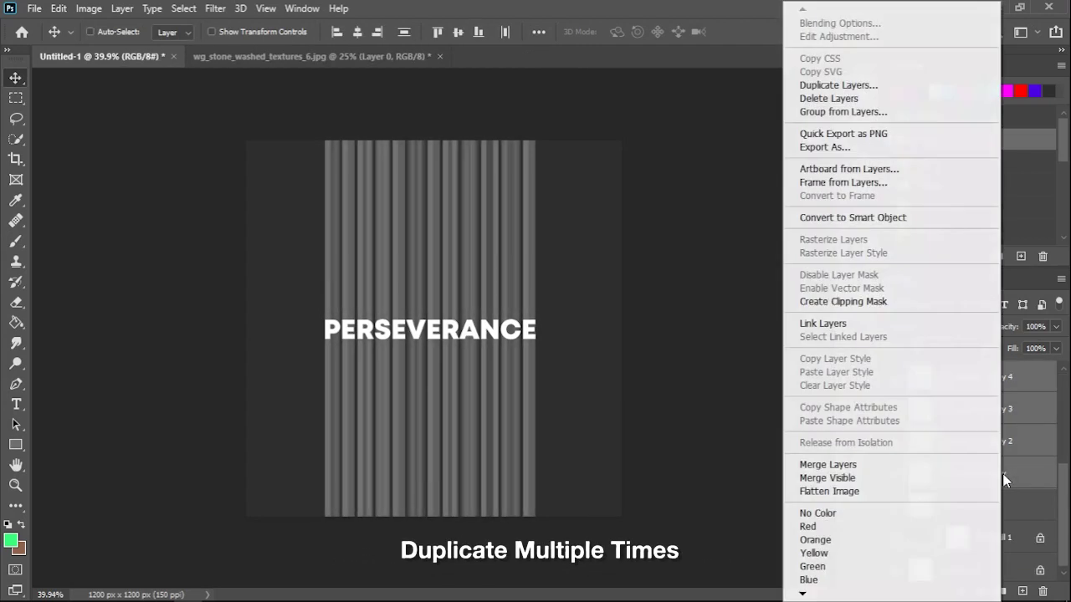
left_click(993, 467)
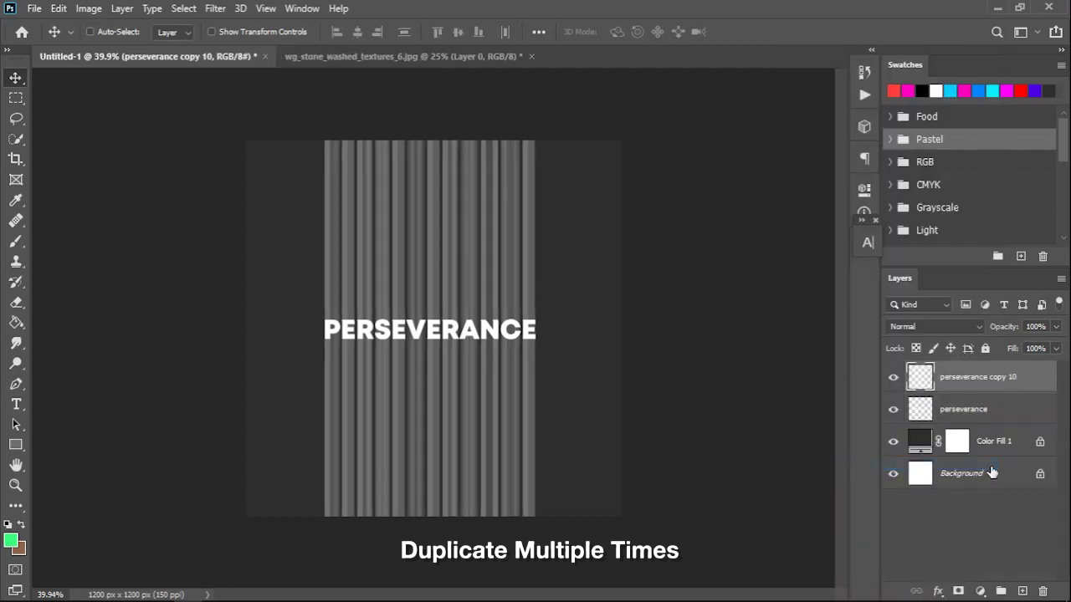
- Raise the streaks and move the PERSEVERANCE text down to their bottom edge
left_click(441, 452)
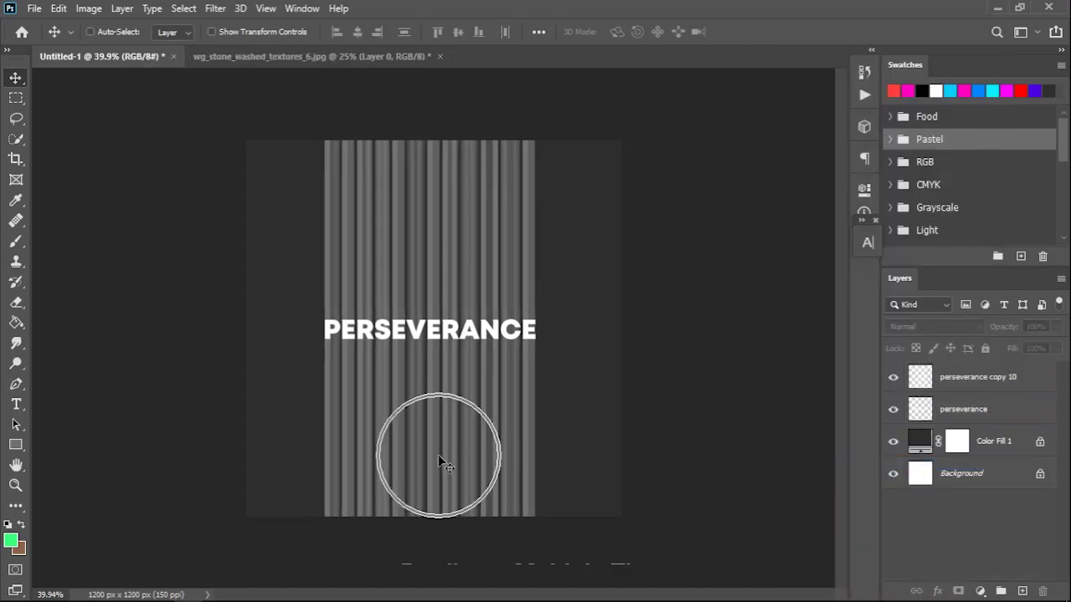
left_click_drag(456, 422, 473, 347)
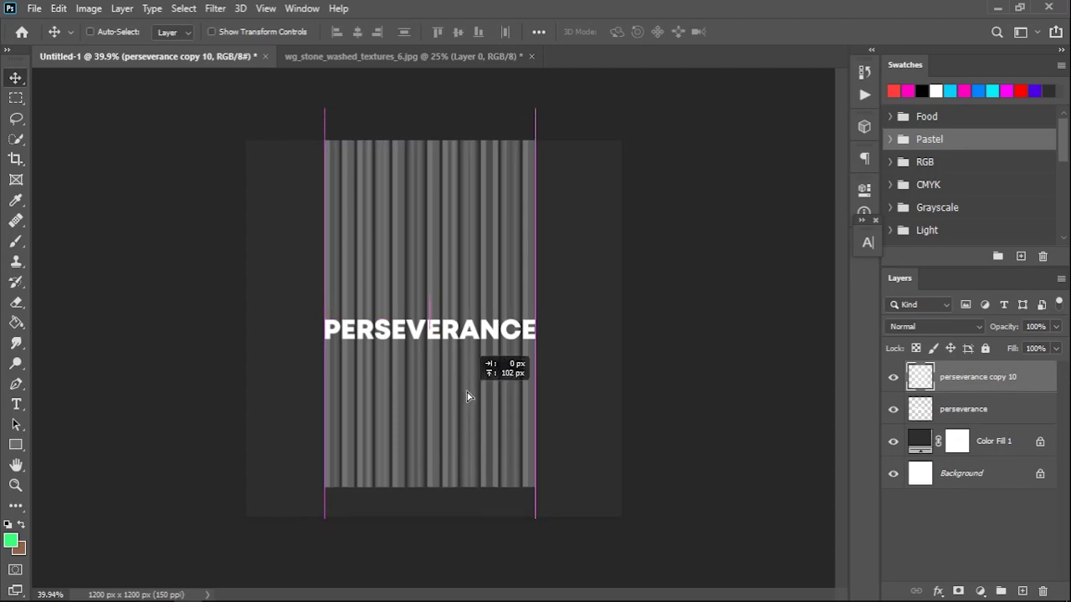
left_click_drag(474, 348, 490, 337)
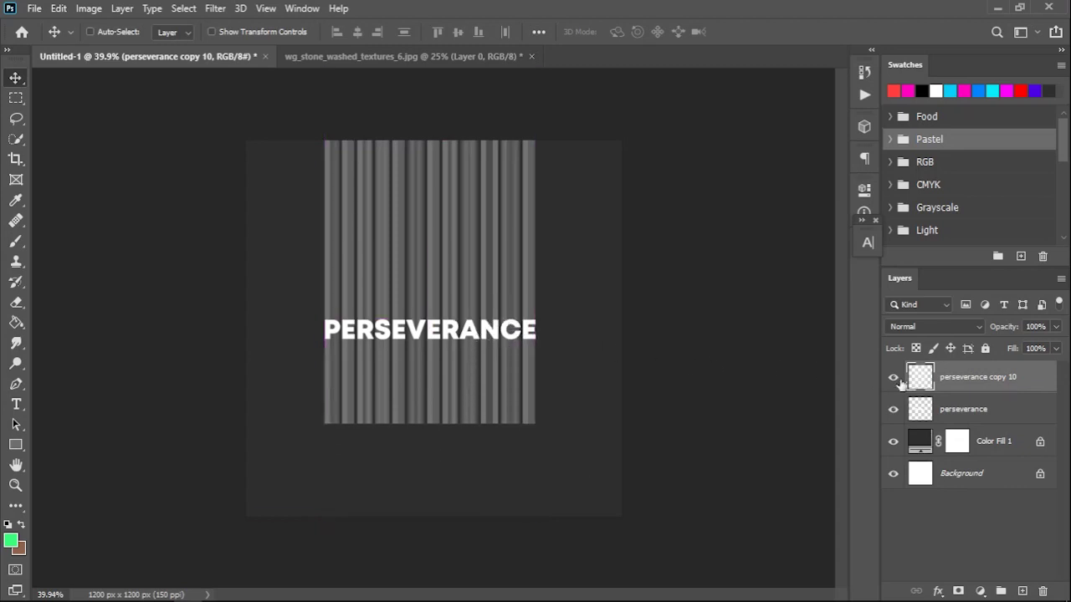
left_click(939, 410)
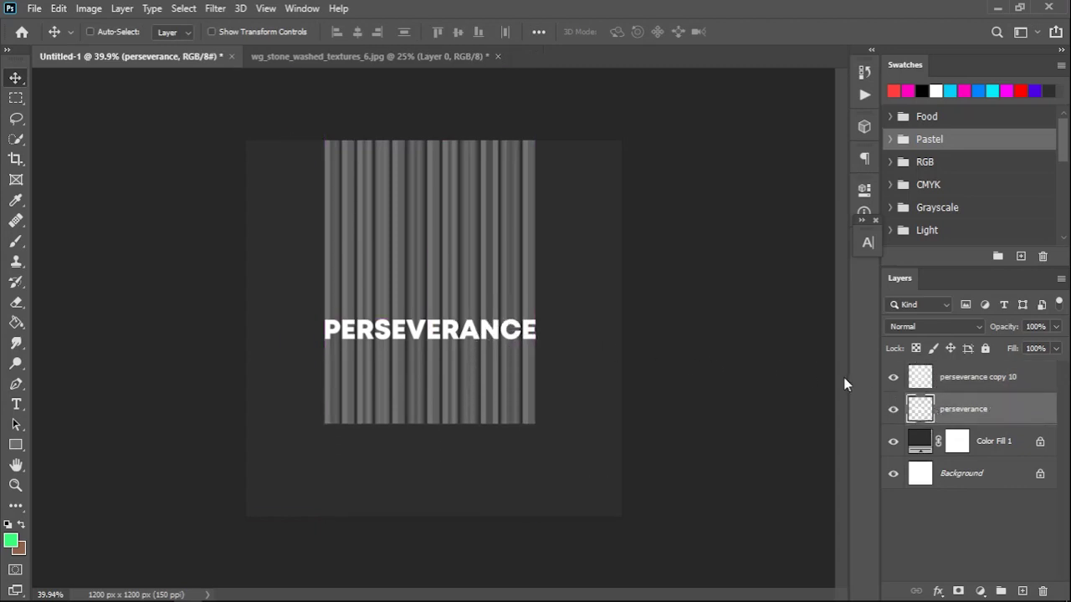
key("ctrl+t")
left_click_drag(459, 332, 452, 416)
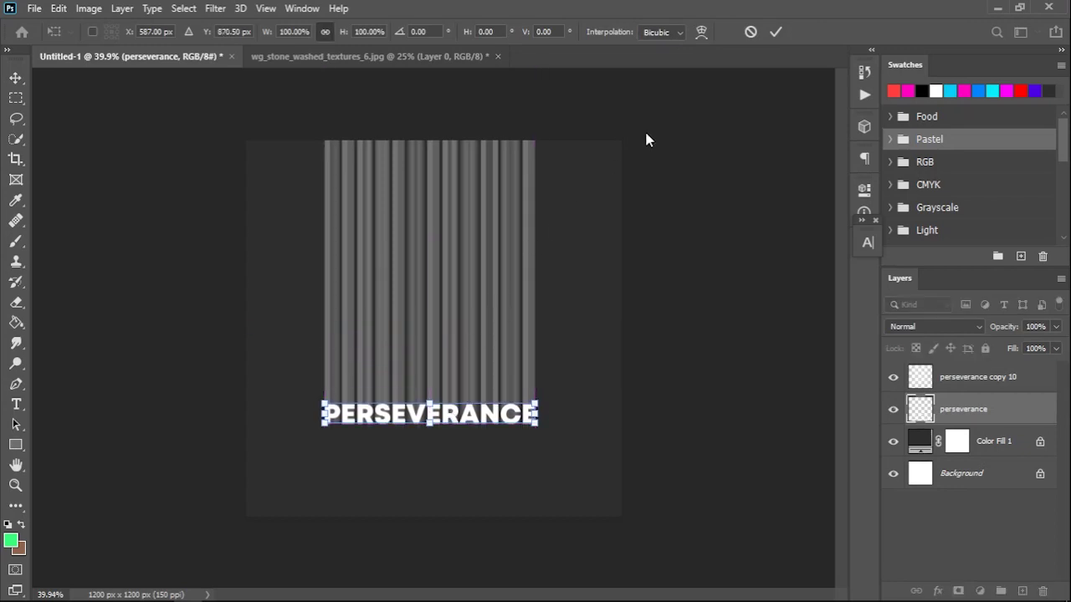
left_click(776, 32)
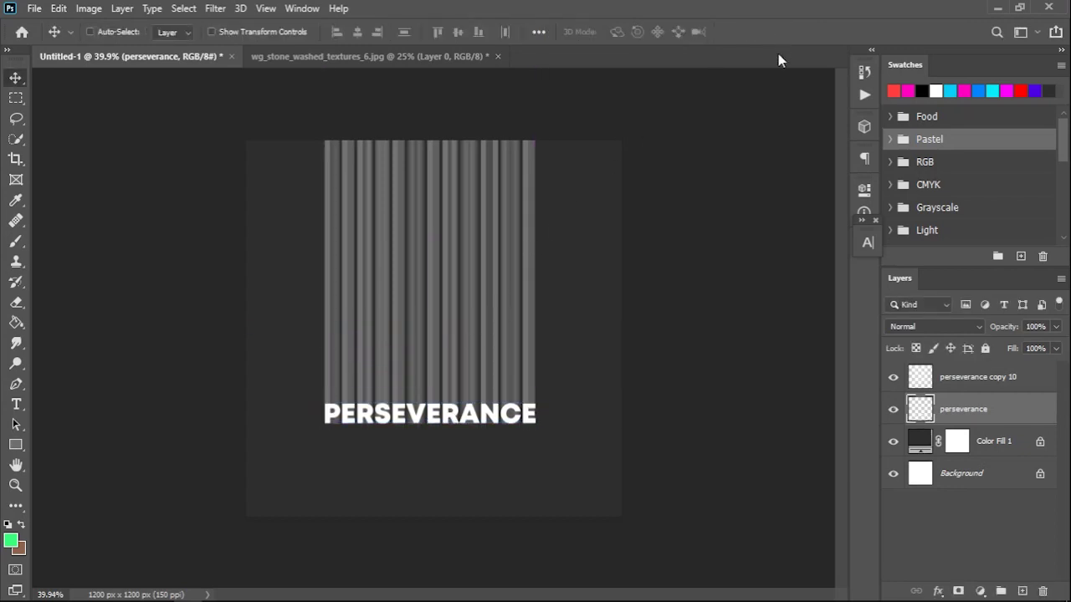
- Merge the text and streaks into one layer, 'perseverance copy 10'
left_click(956, 382, "shift")
right_click(956, 382)
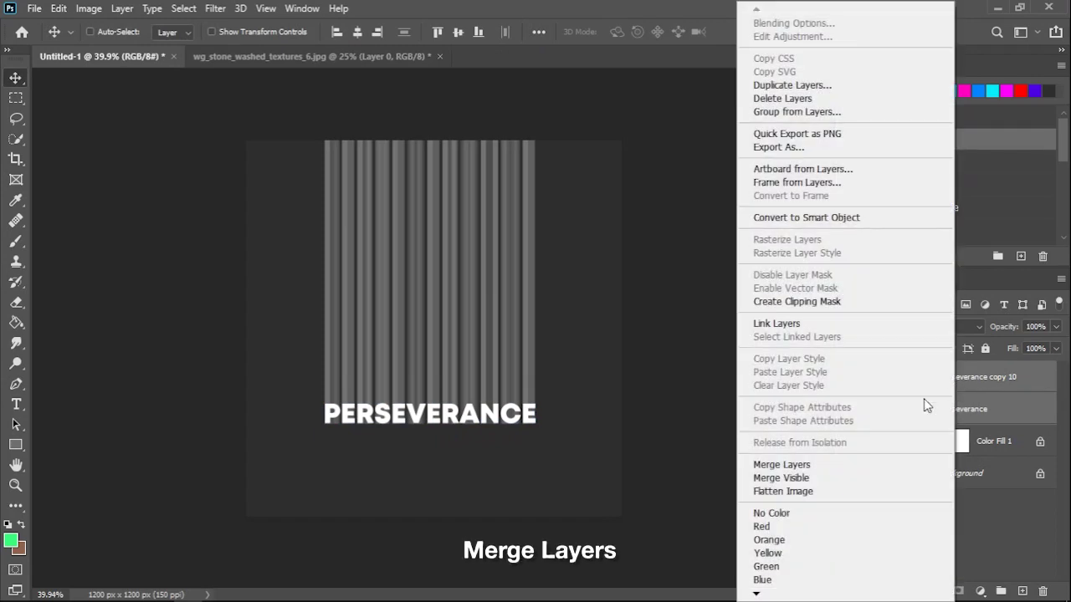
left_click(837, 467)
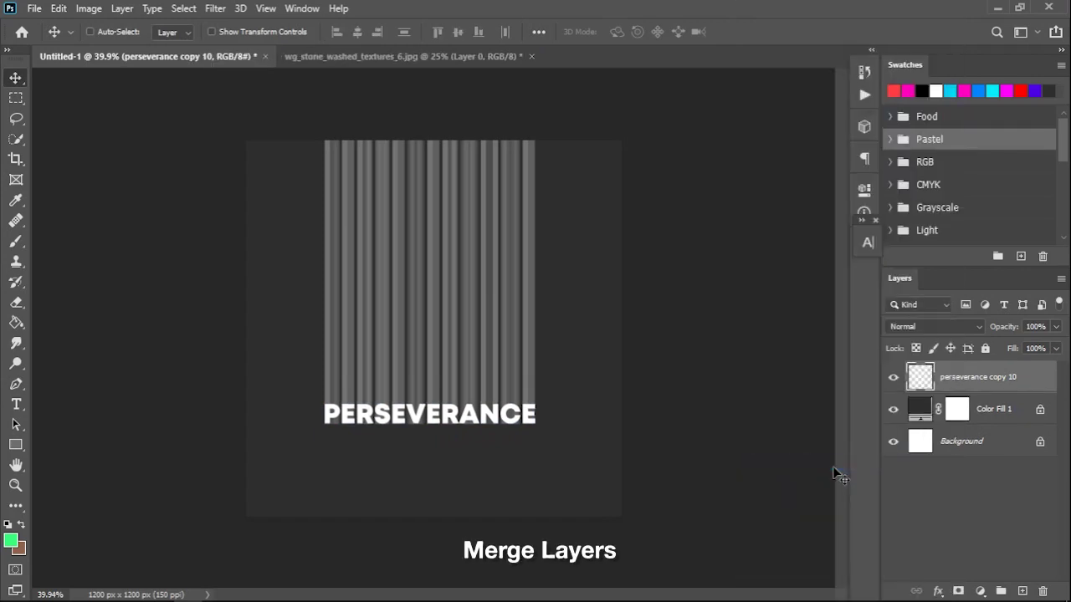
left_click(216, 10)
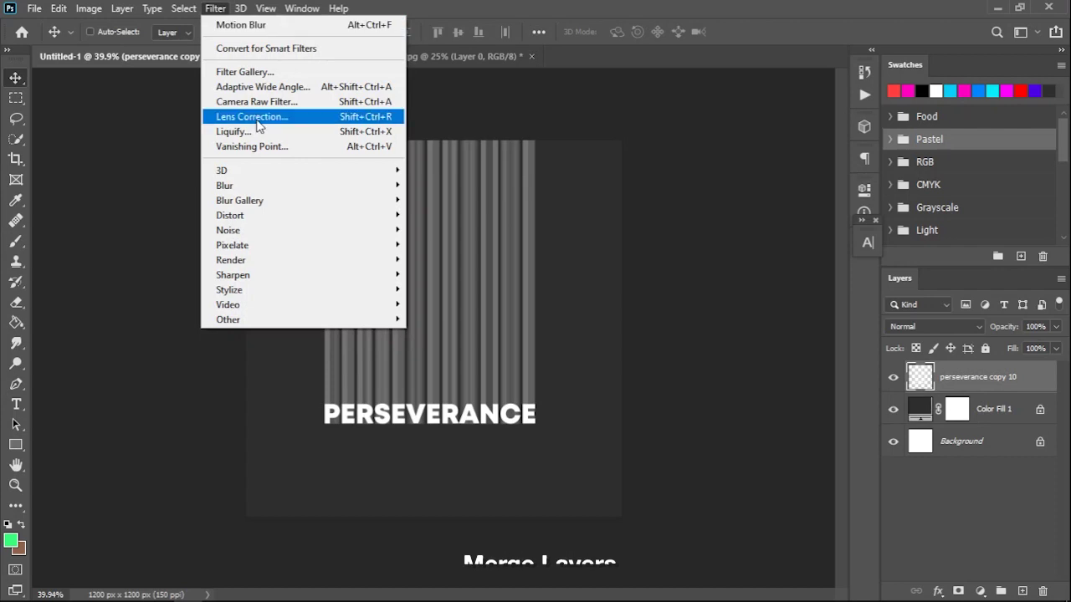
mouse_move(230, 215)
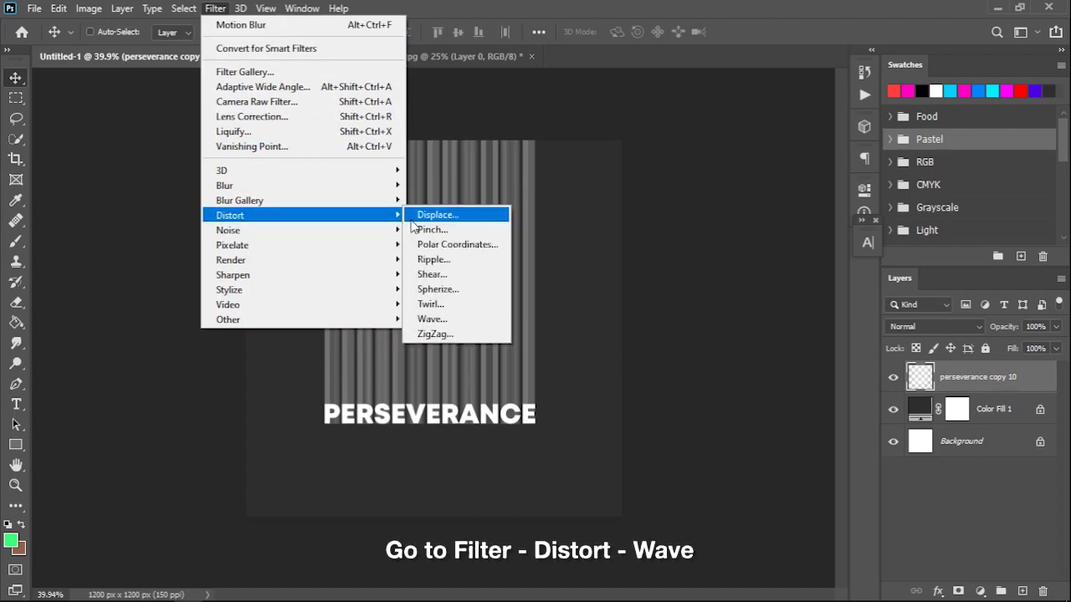
- Apply a 5-generator Wave distortion with wavelength 220–221 and amplitude 21–22
left_click(452, 322)
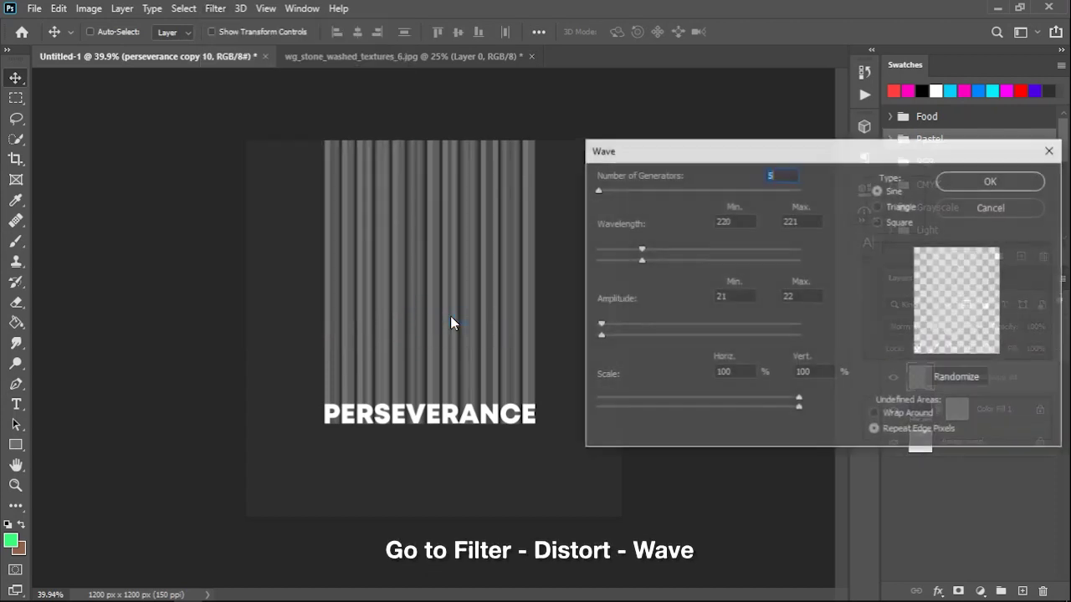
left_click(754, 295)
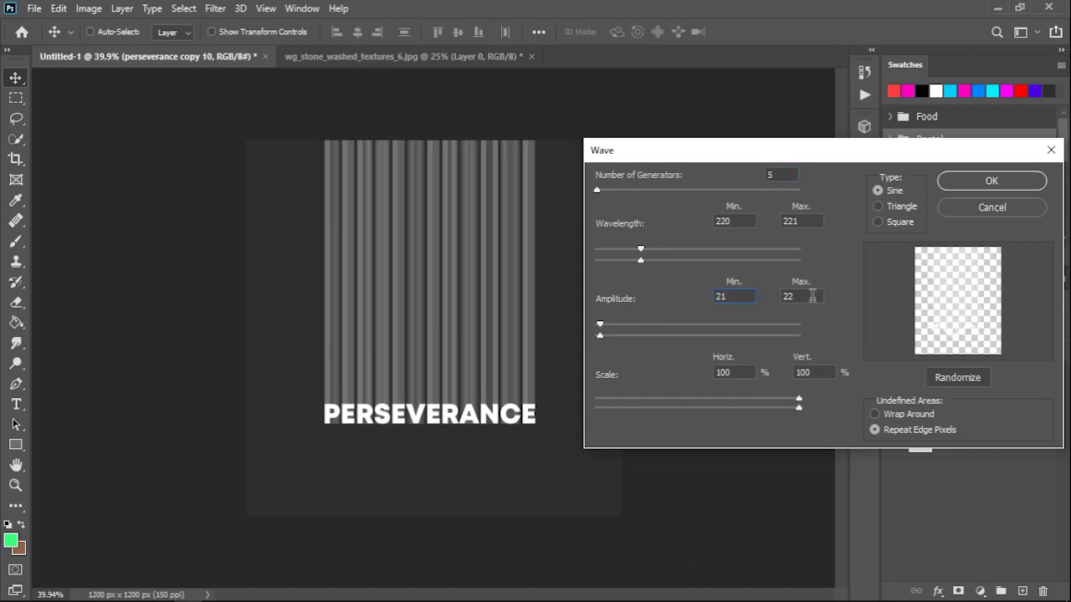
left_click(1007, 181)
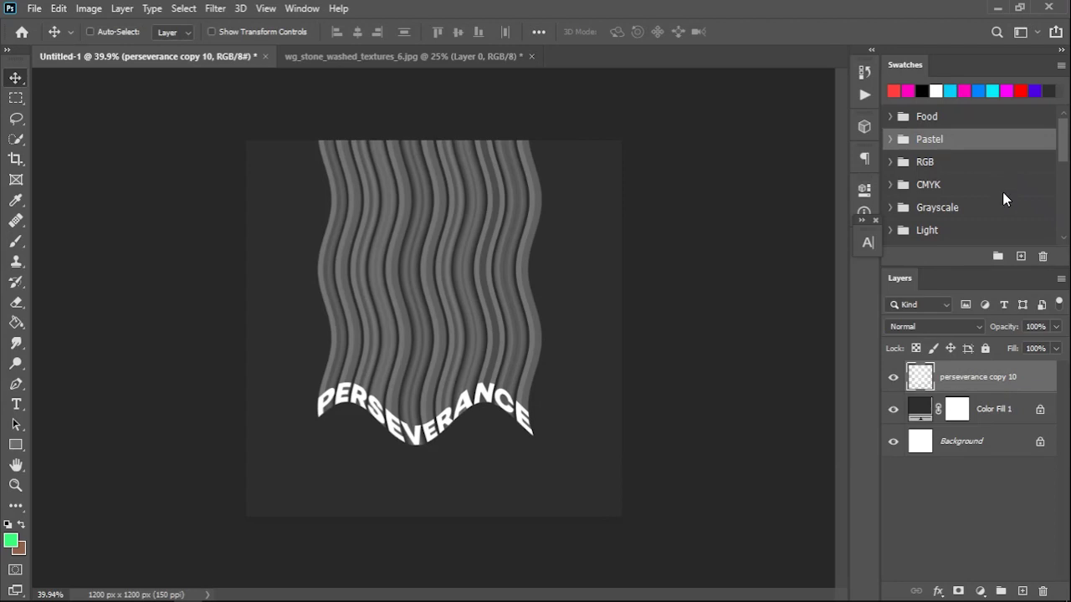
double_click(1039, 388)
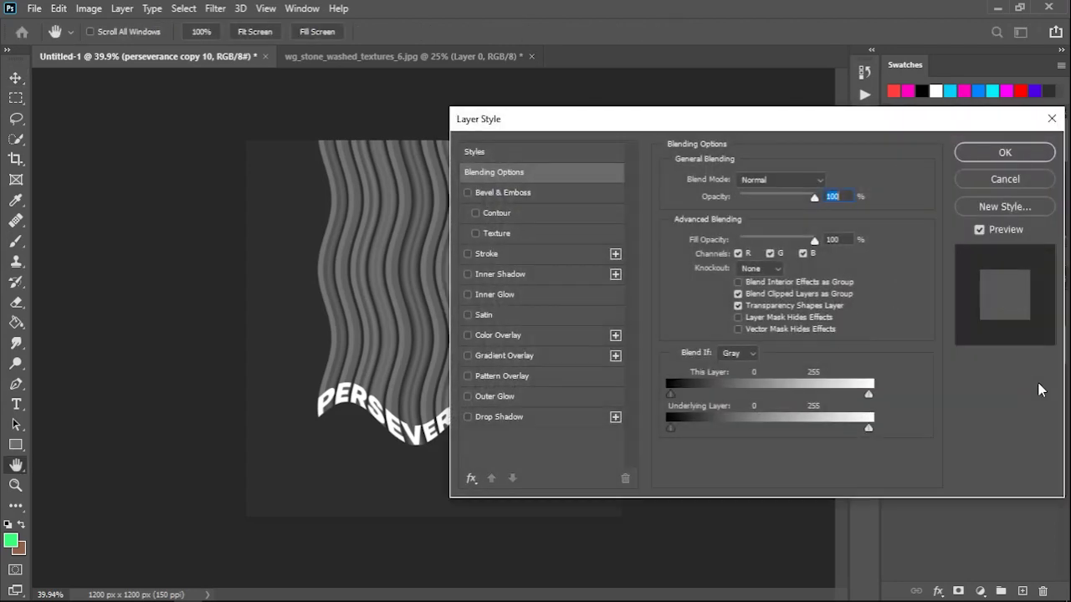
- Add a red-to-cyan Gradient Overlay at a 1° angle to the wavy PERSEVERANCE layer
left_click(467, 355)
left_click(553, 357)
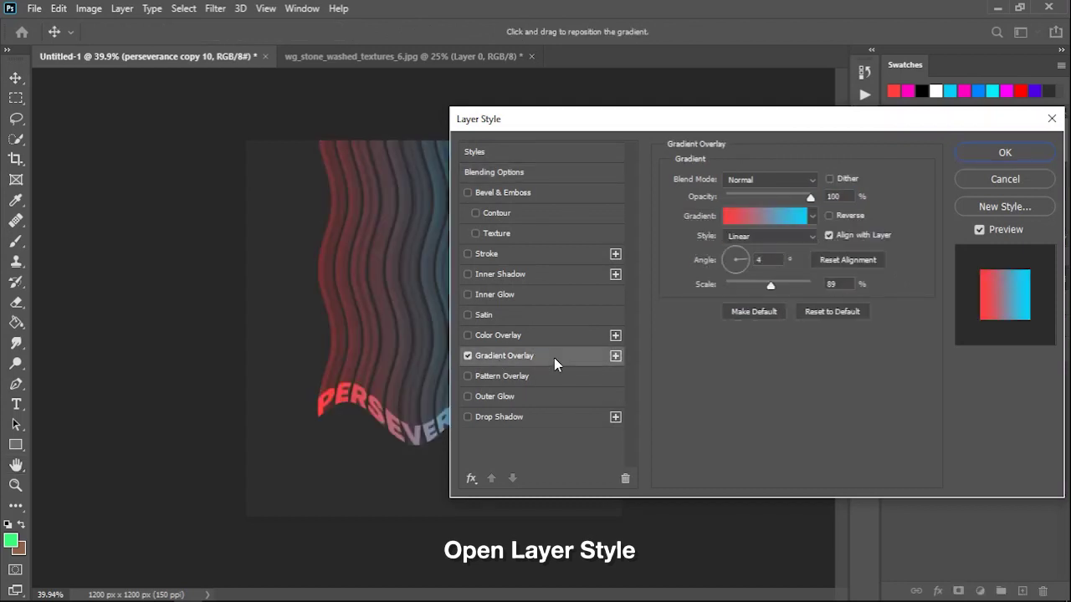
mouse_move(741, 259)
left_mouse_down()
mouse_move(726, 270)
mouse_move(746, 267)
left_mouse_up()
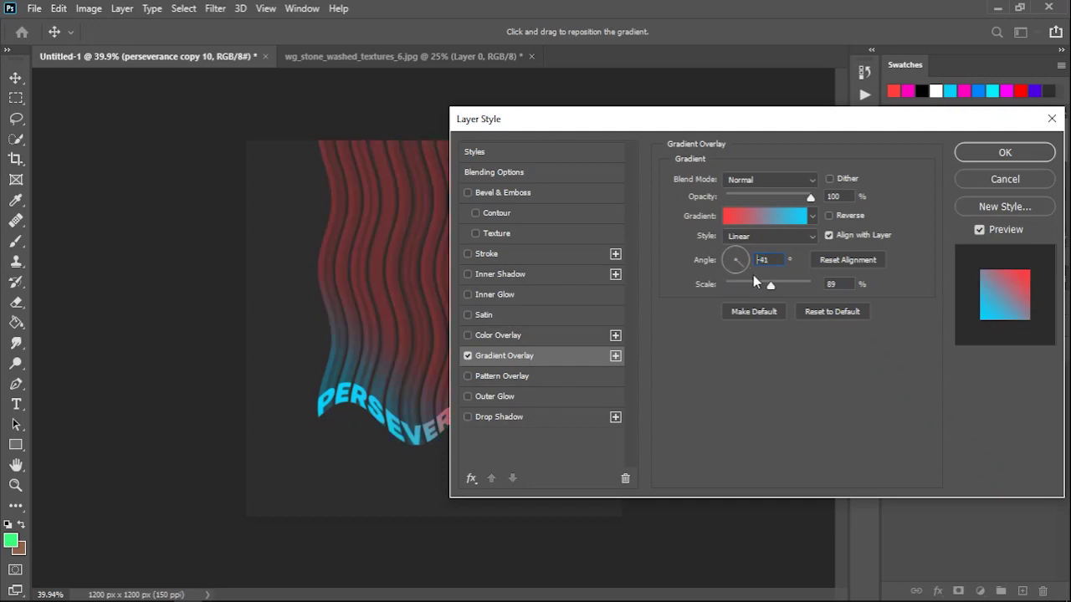
type("1")
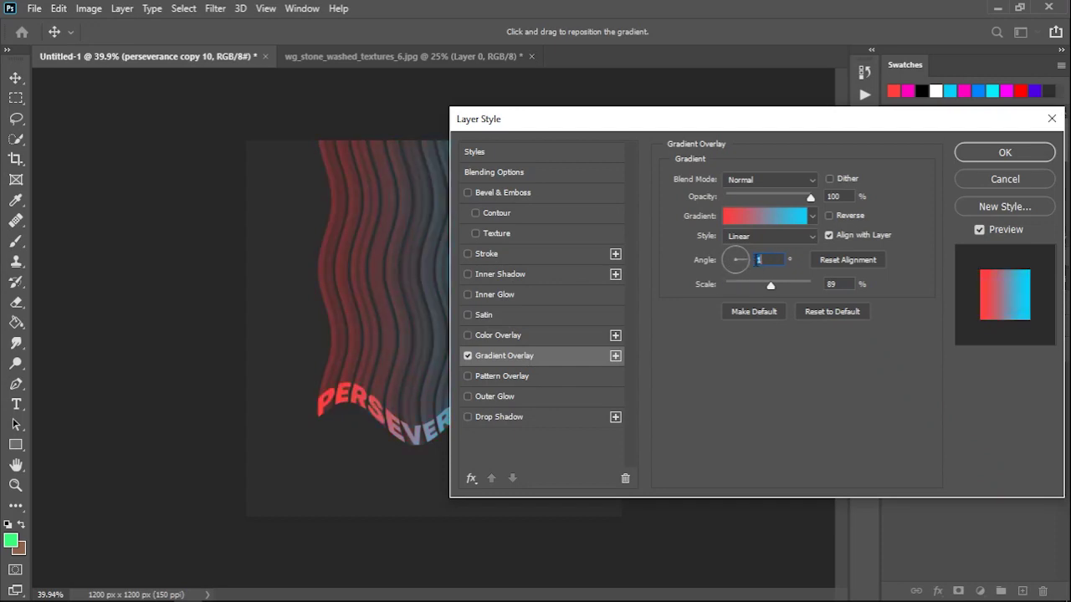
left_click(989, 153)
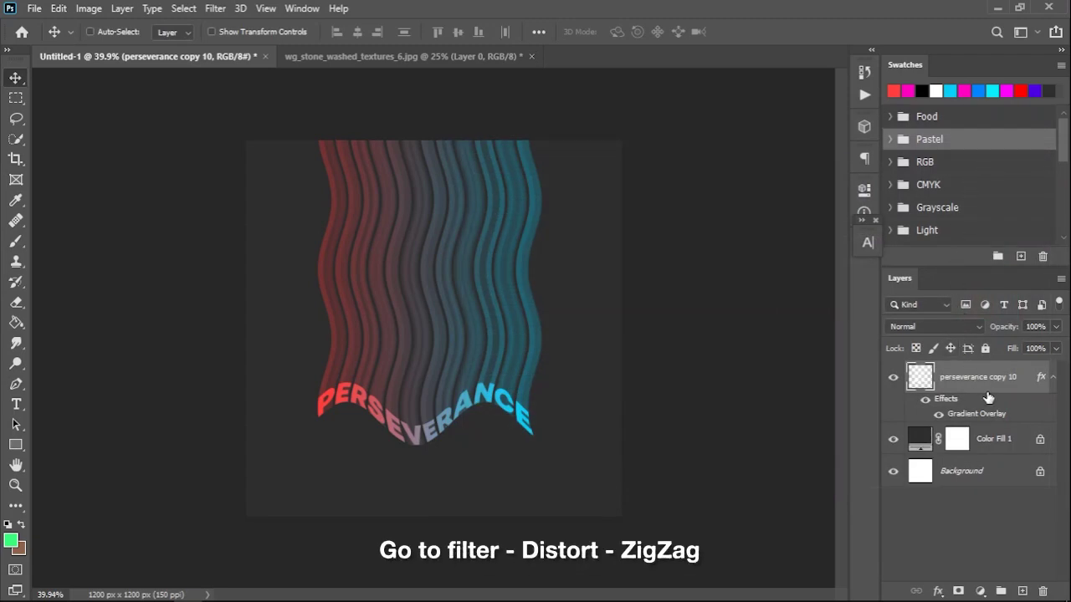
- Roughen the streaks with ZigZag (Amount -10, 8 ridges, Pond Ripples), then duplicate the layer
left_click(216, 9)
mouse_move(230, 215)
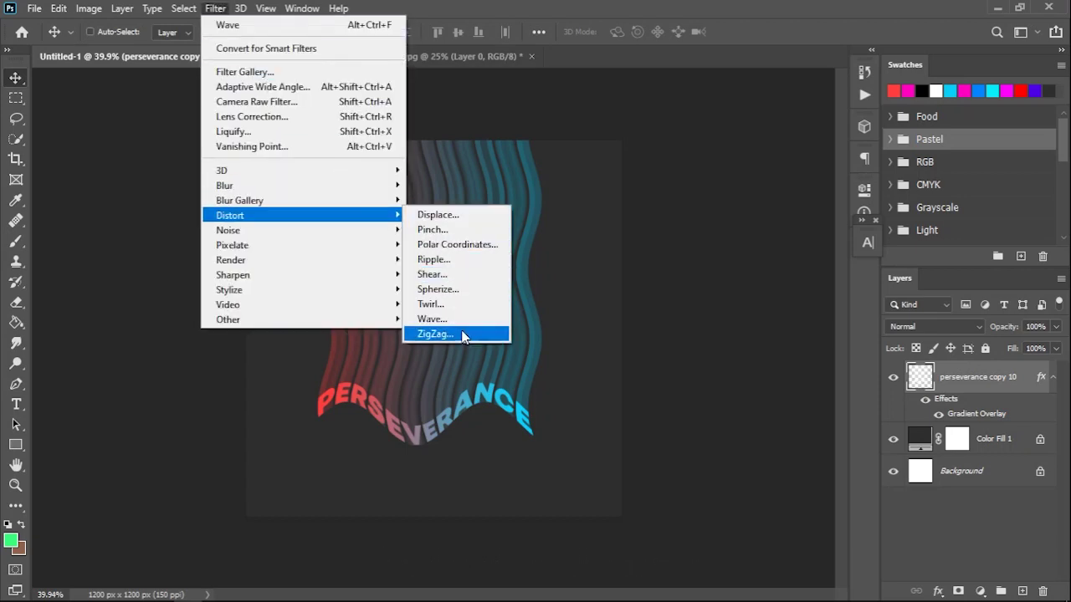
left_click(435, 334)
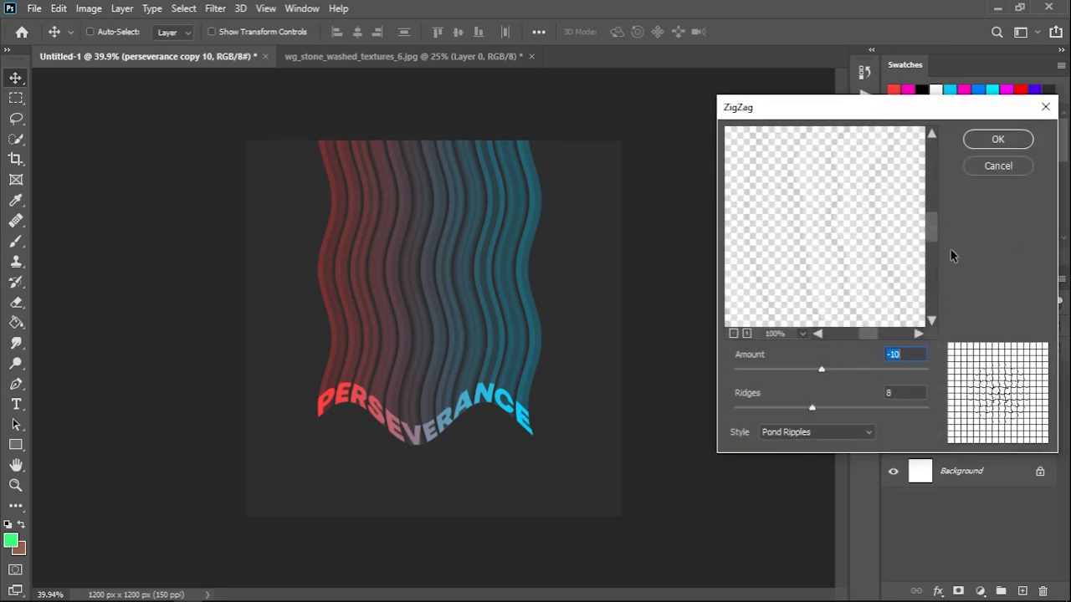
left_click(997, 140)
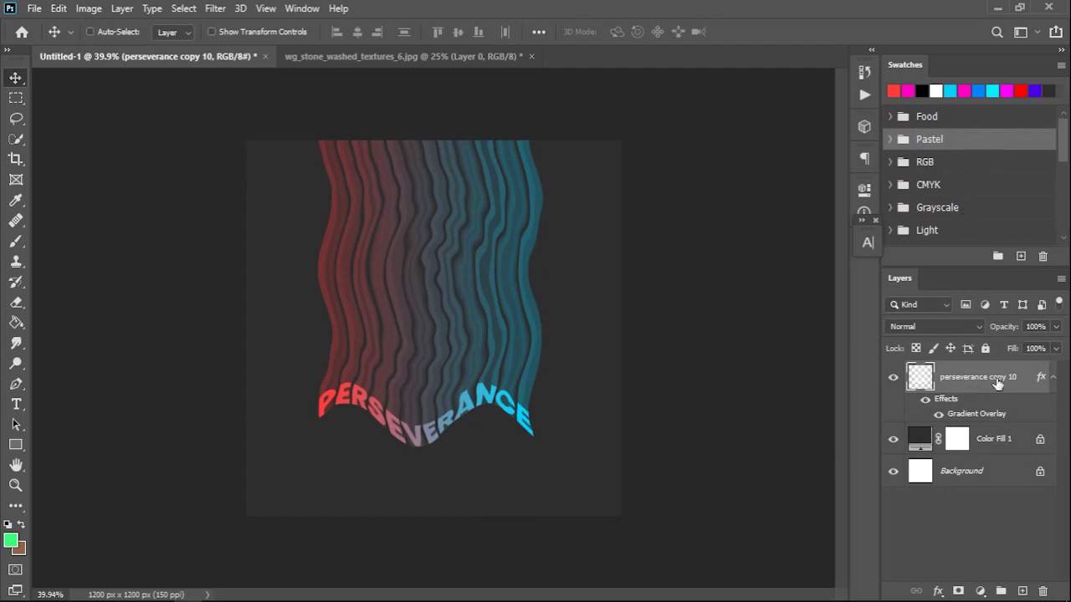
key("ctrl+j")
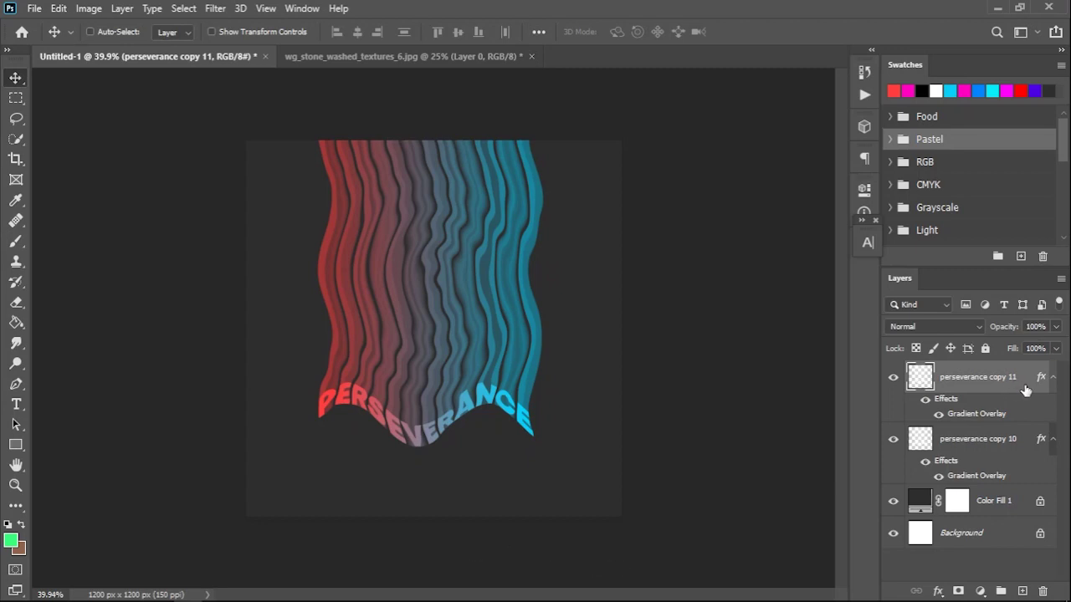
- Add an Overlay Outer Glow at 20% to "perseverance copy 11"
double_click(1026, 390)
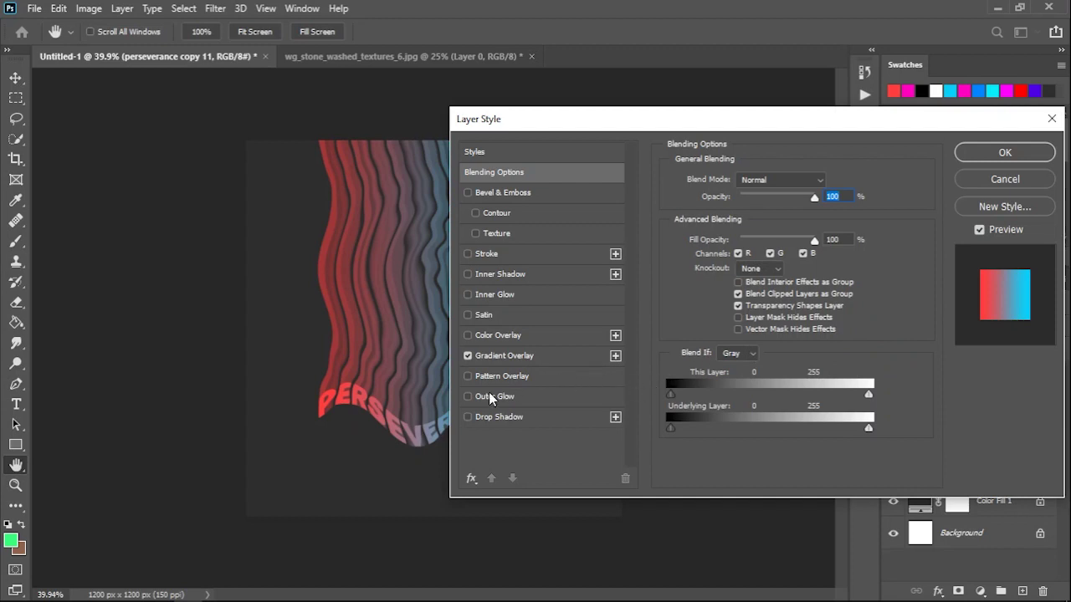
left_click(469, 400)
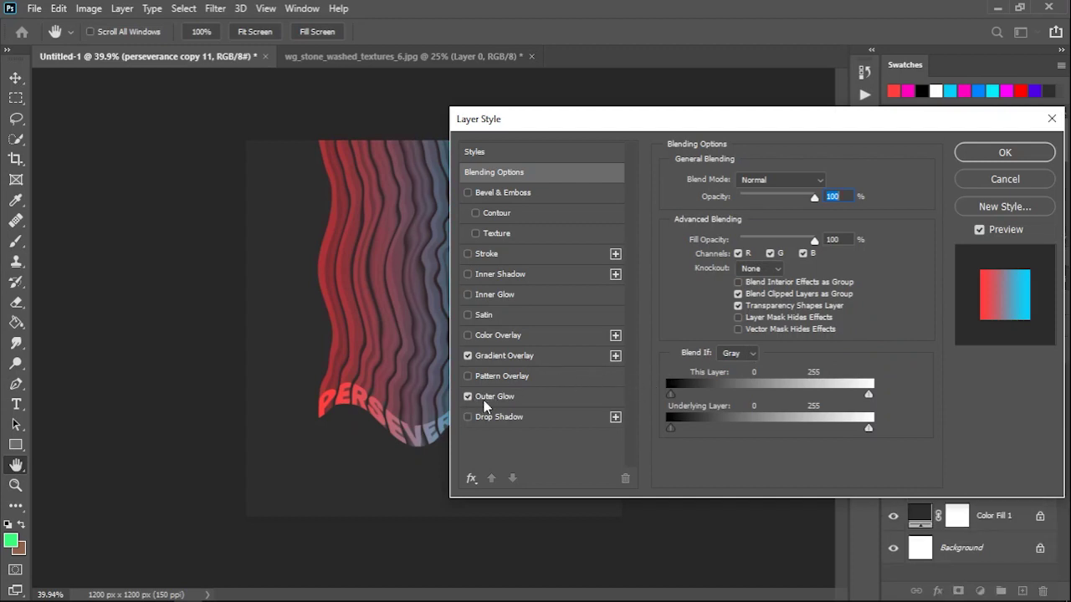
left_click(521, 401)
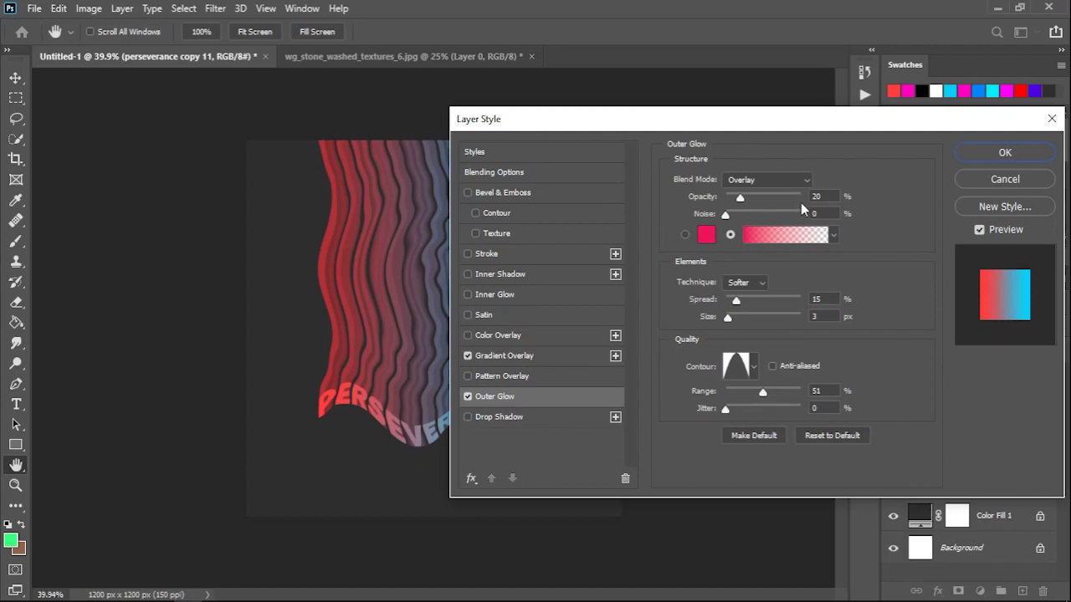
left_click(1004, 153)
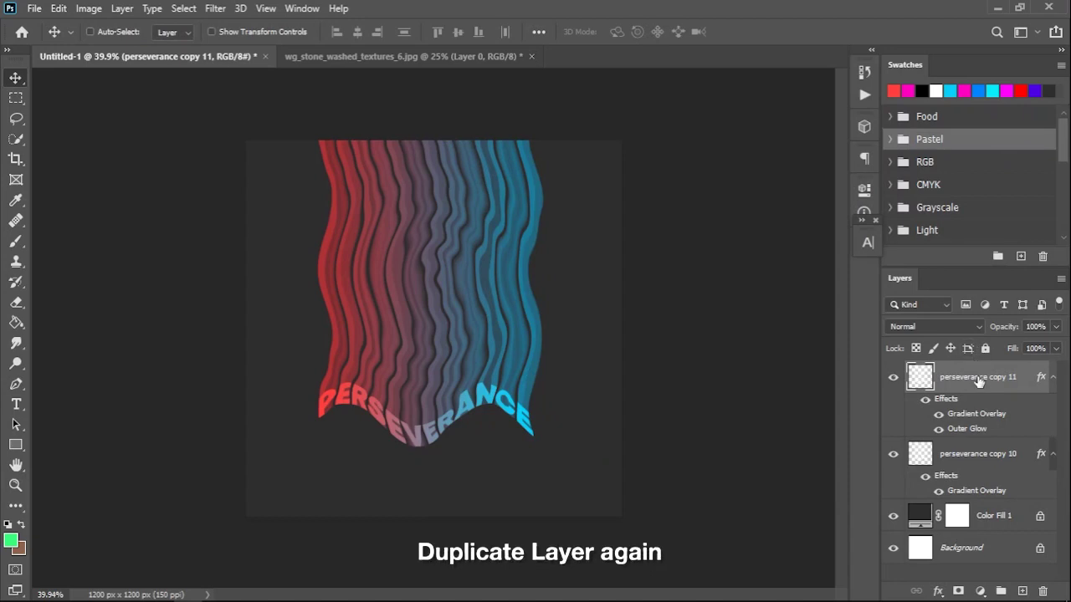
- Duplicate it as "perseverance copy 12" and soften that copy with a 20 px Gaussian Blur
key("ctrl+j")
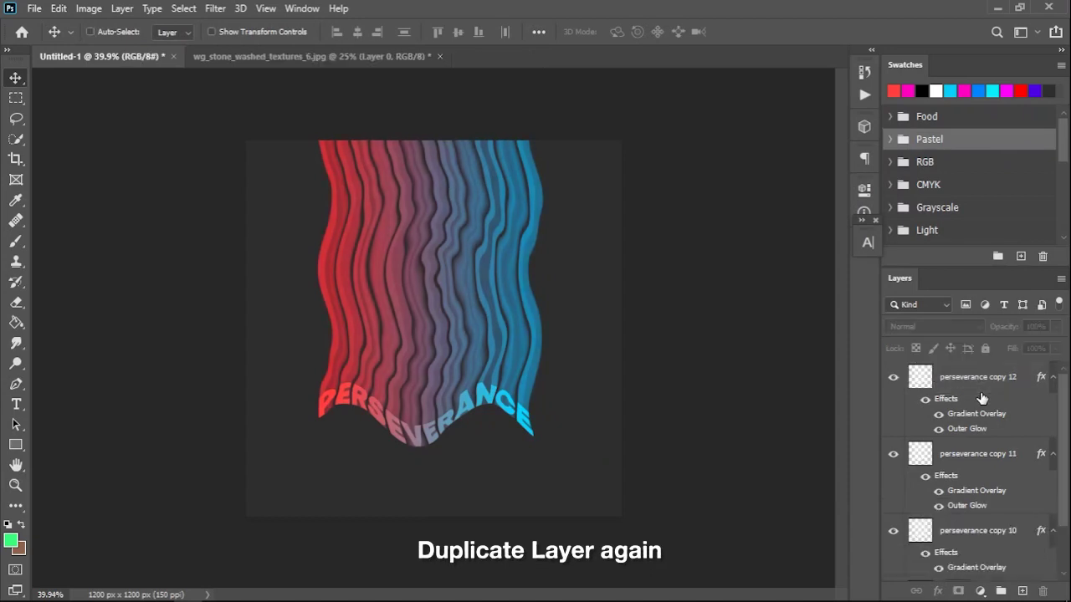
left_click(996, 380)
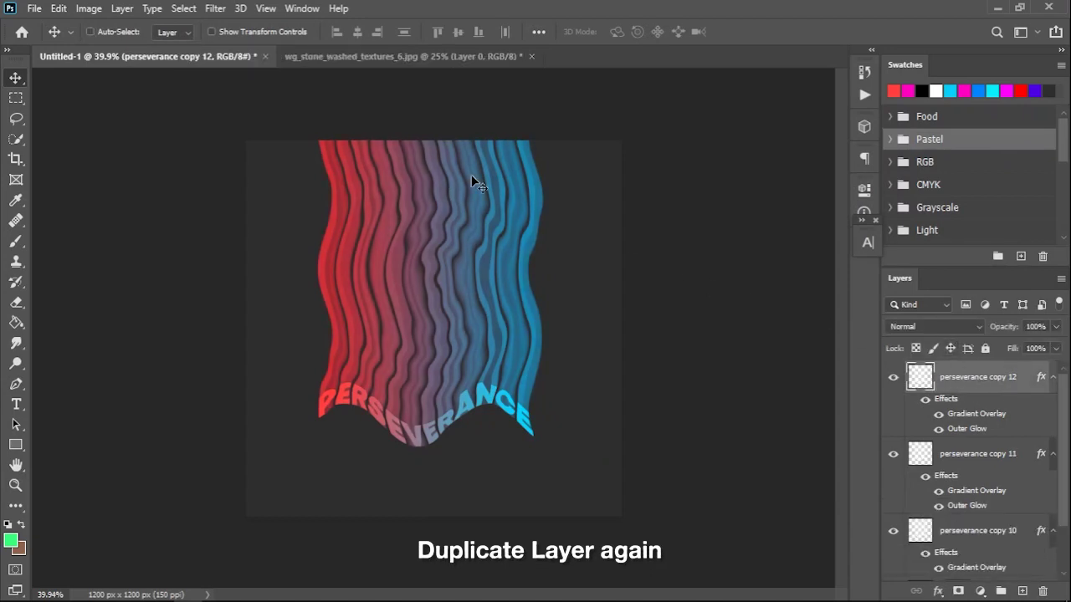
left_click(215, 8)
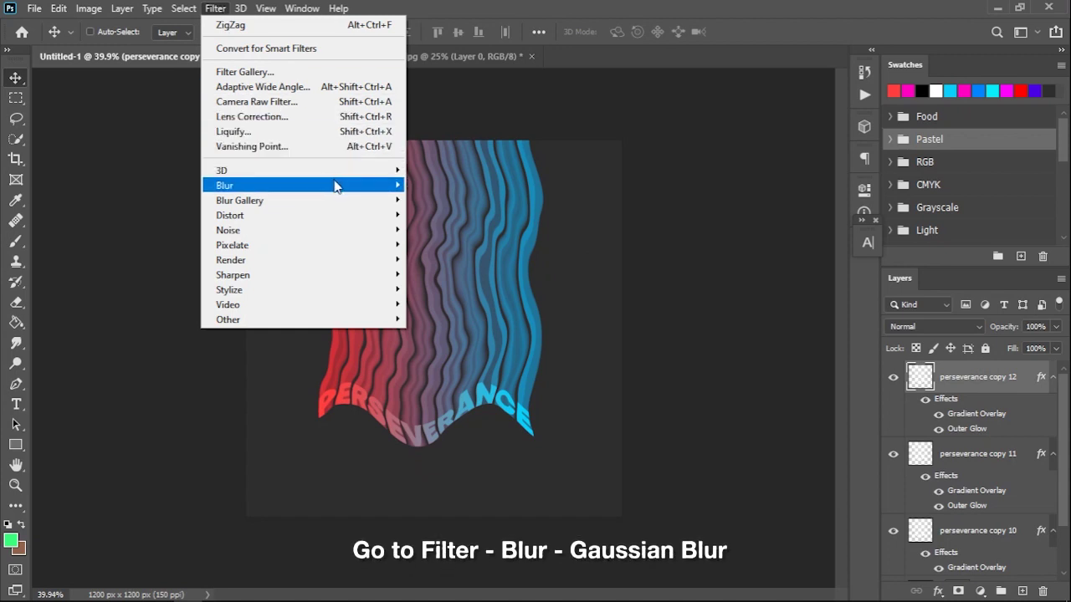
mouse_move(303, 185)
left_click(450, 245)
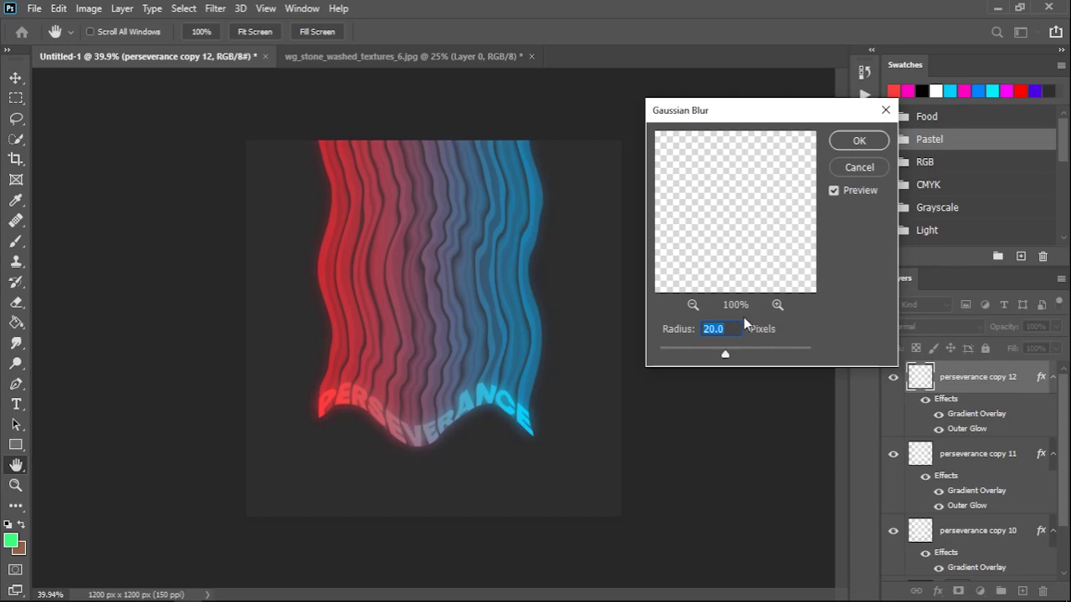
left_click(877, 141)
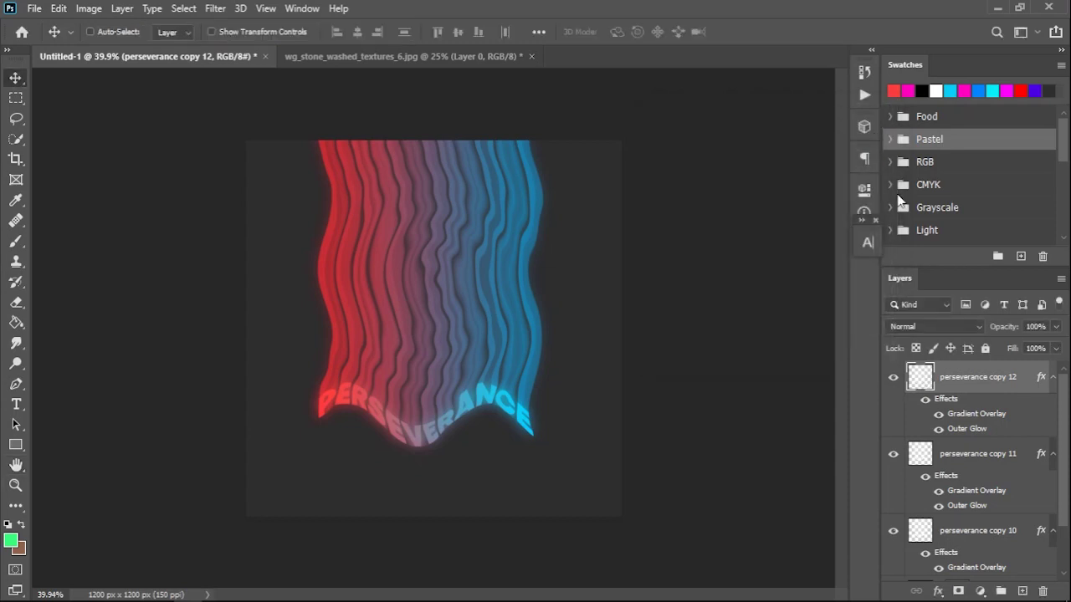
scroll(956, 410, "down", 2)
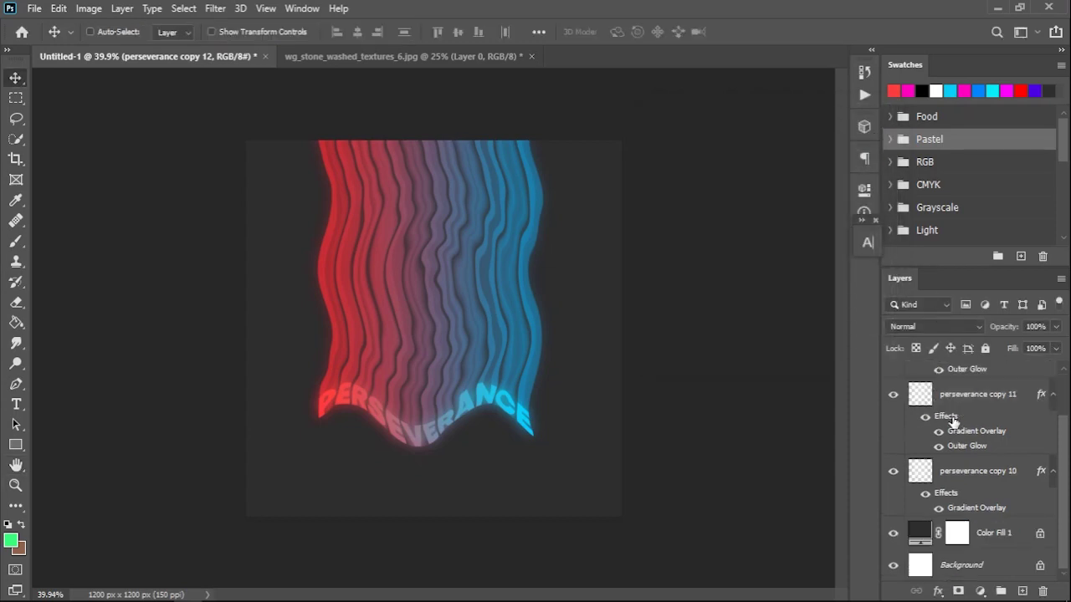
- Convert the three selected perseverance copies into a single Smart Object
left_click(981, 476, "shift")
right_click(981, 476)
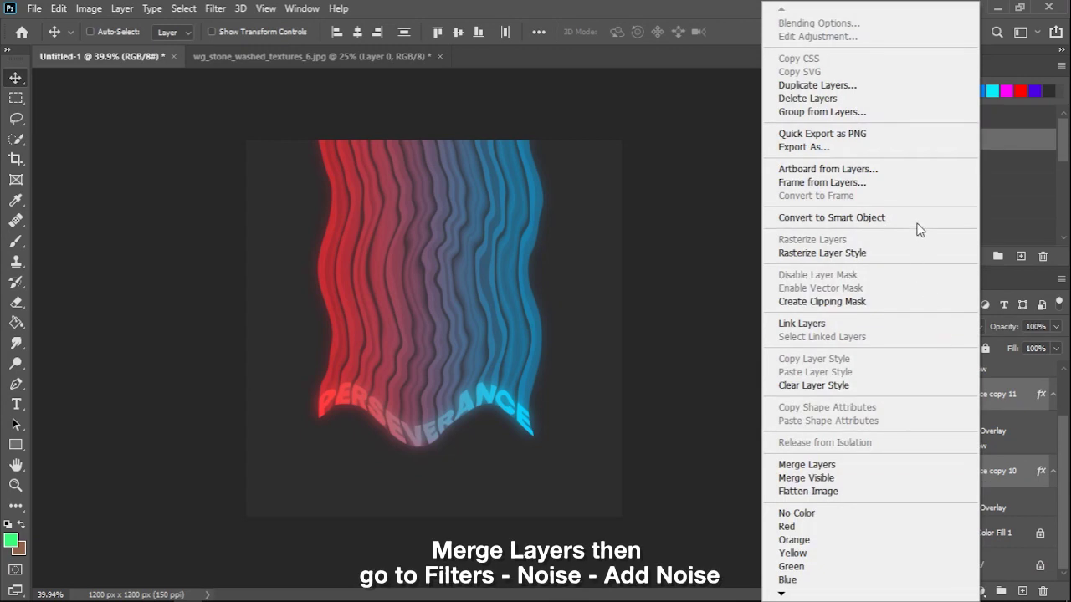
left_click(920, 218)
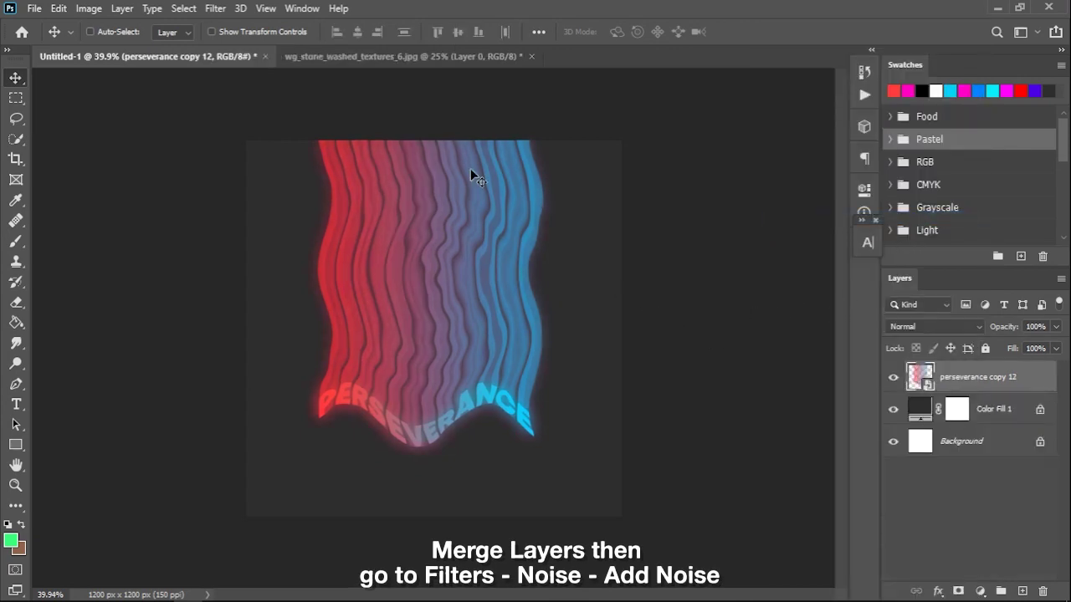
- Apply Add Noise at 15.36% Uniform to the combined glowing text
left_click(218, 10)
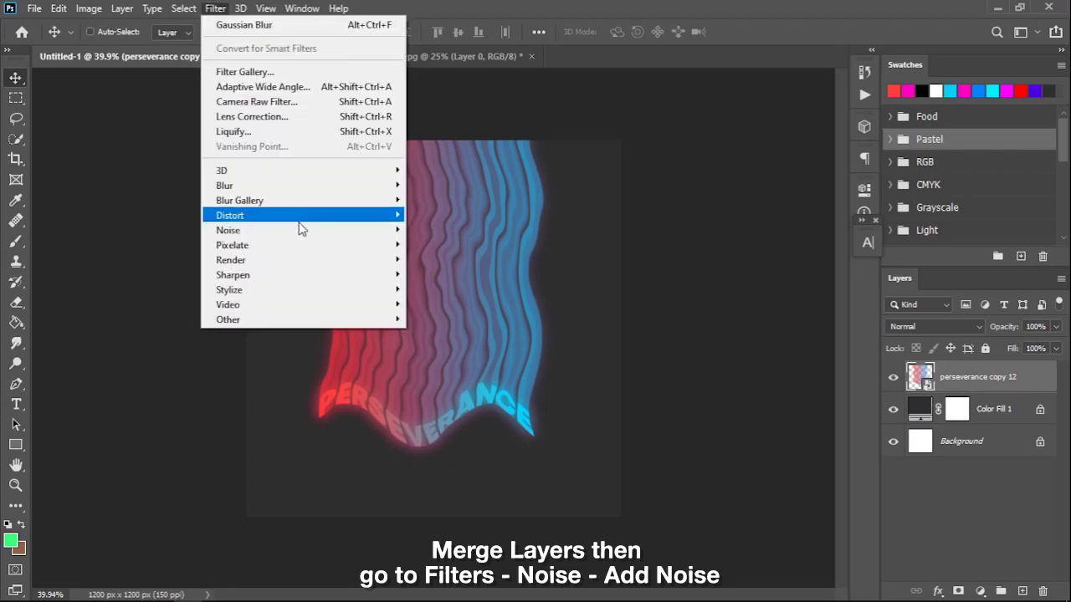
mouse_move(251, 230)
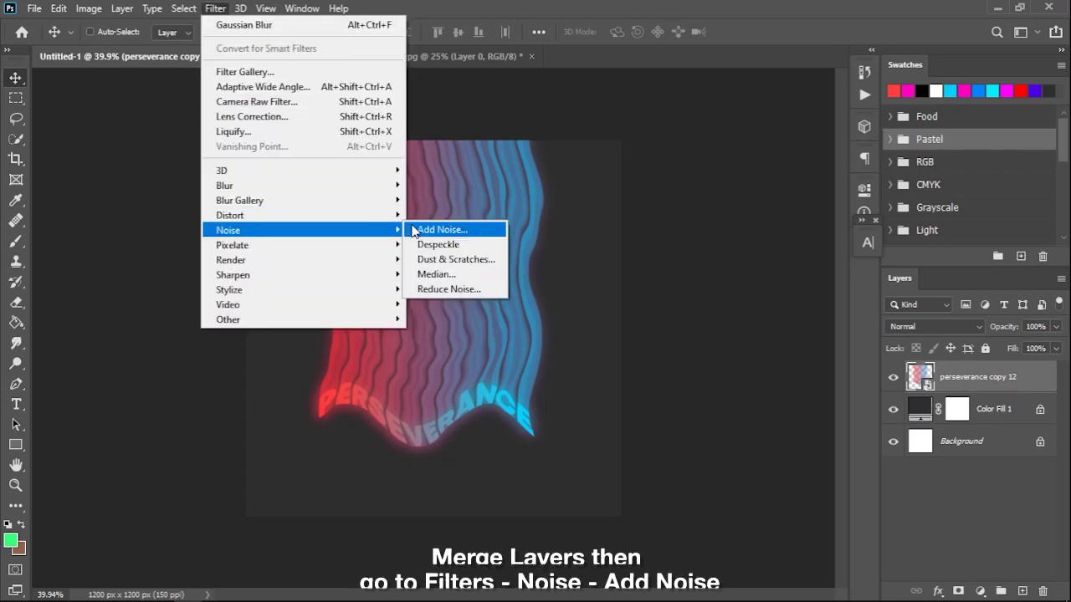
left_click(444, 231)
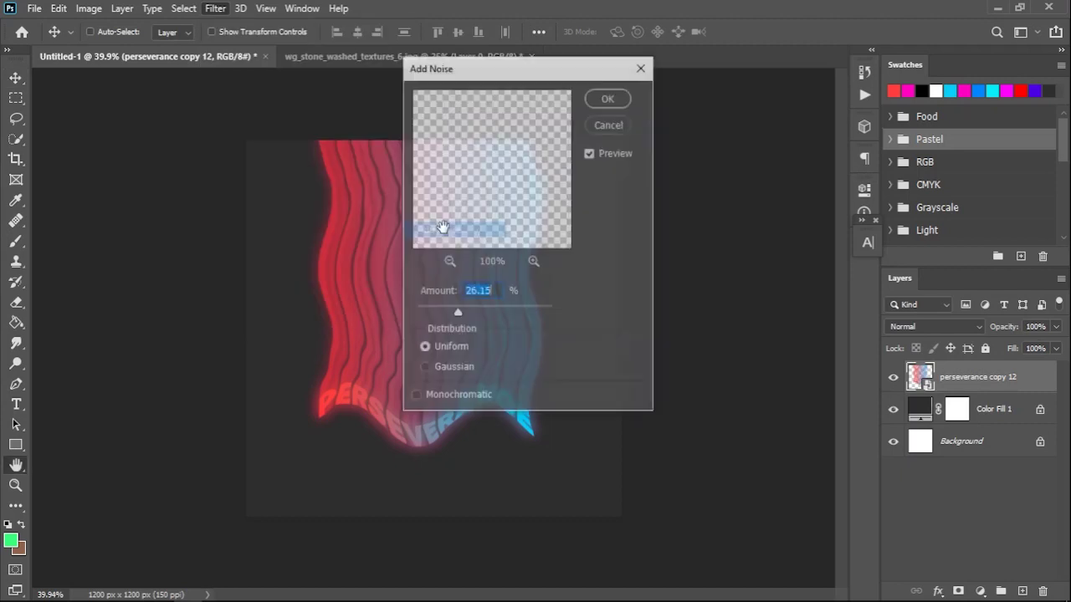
left_click_drag(454, 309, 441, 318)
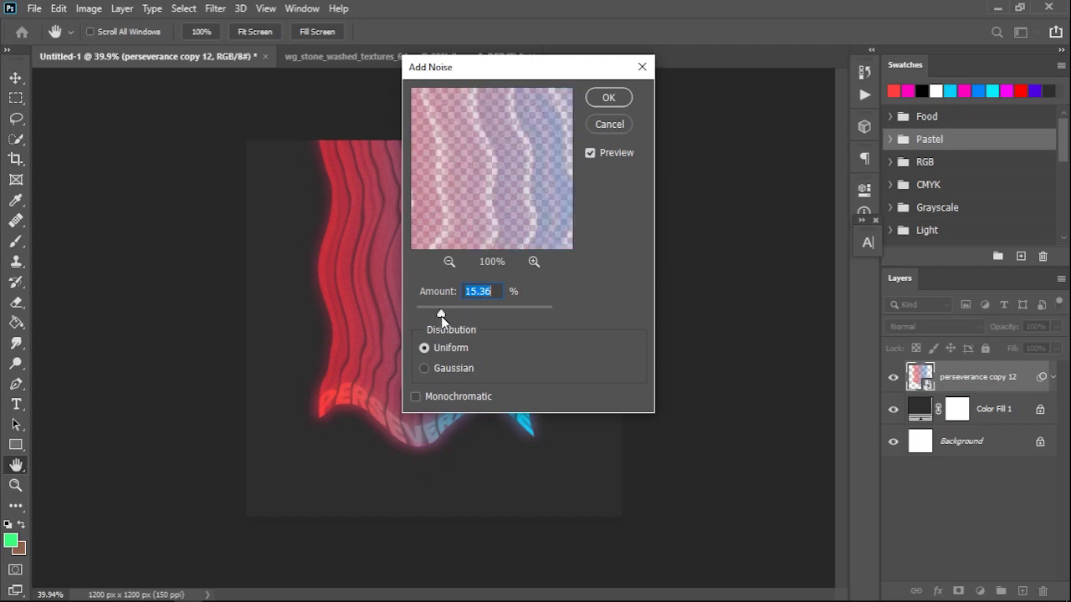
left_click(608, 98)
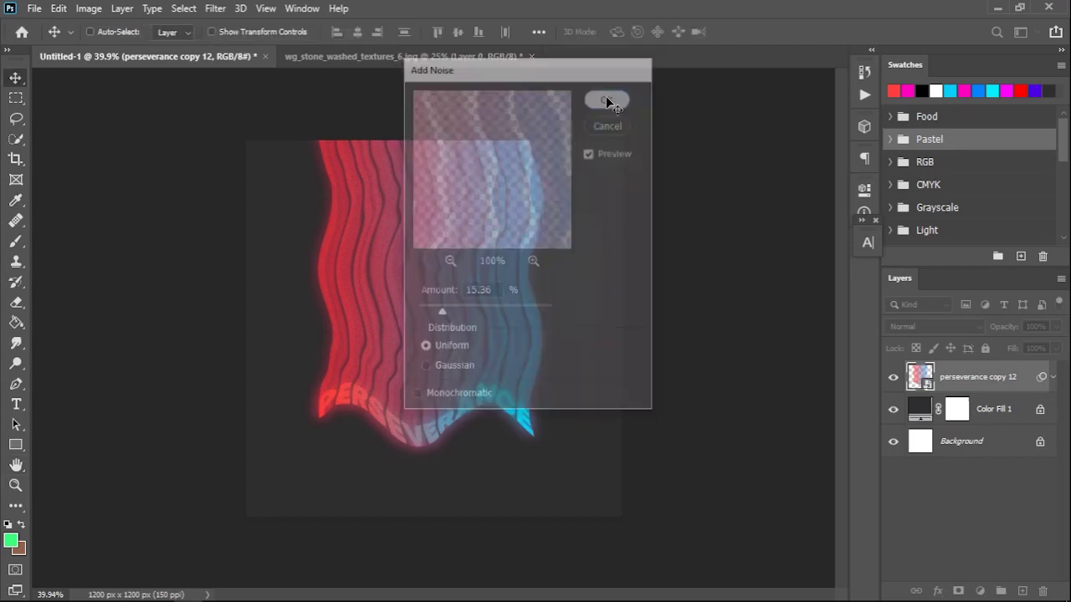